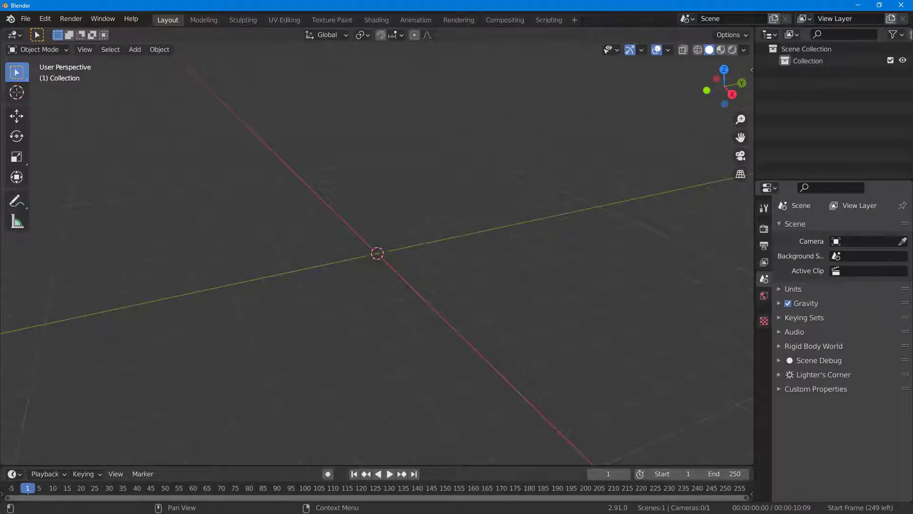
- Bring the car image from the desktop into the scene as a reference in the right orthographic view
{"action": "left_click", "coordinate": [732, 95]}
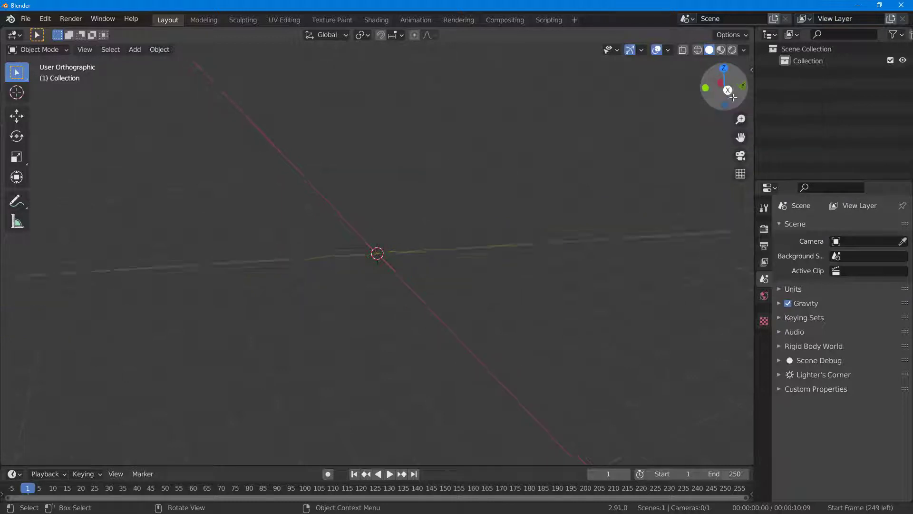
{"action": "left_click_drag", "start_coordinate": [314, 5], "coordinate": [395, 45]}
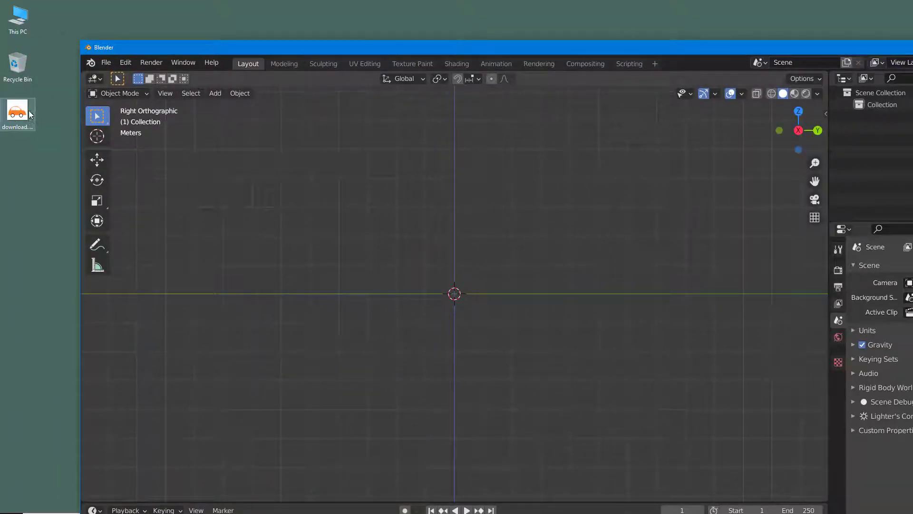
{"action": "left_click_drag", "start_coordinate": [23, 120], "coordinate": [455, 294]}
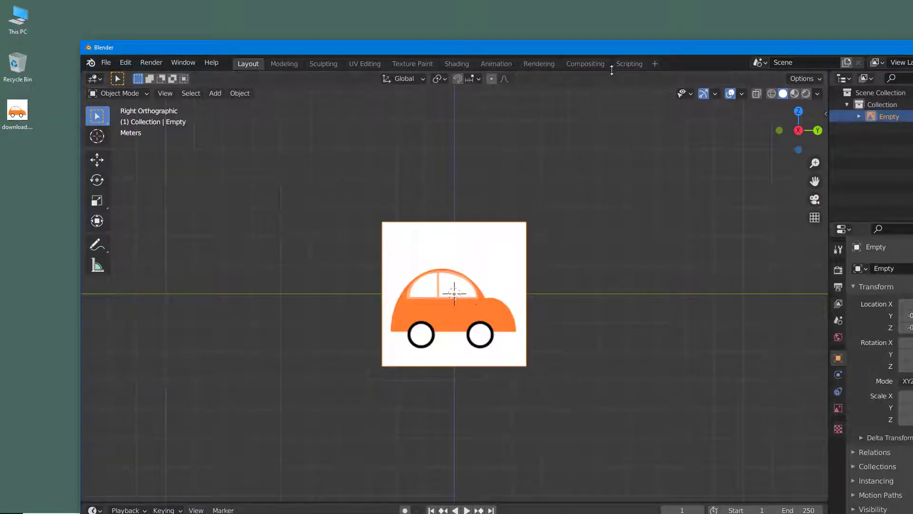
{"action": "double_click", "coordinate": [611, 50]}
- Enlarge the car reference image and shift it along Y to about -7.97 m so the car is centred over the origin
{"action": "scroll", "coordinate": [366, 194], "scroll_direction": "down", "scroll_amount": 7}
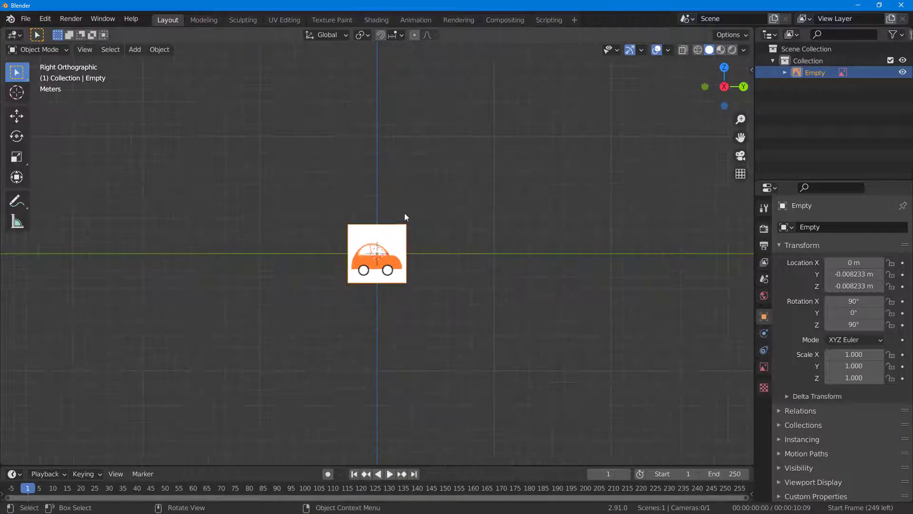
{"action": "left_click_drag", "start_coordinate": [402, 233], "coordinate": [546, 88]}
{"action": "left_click", "coordinate": [15, 117]}
{"action": "left_click_drag", "start_coordinate": [378, 254], "coordinate": [310, 256]}
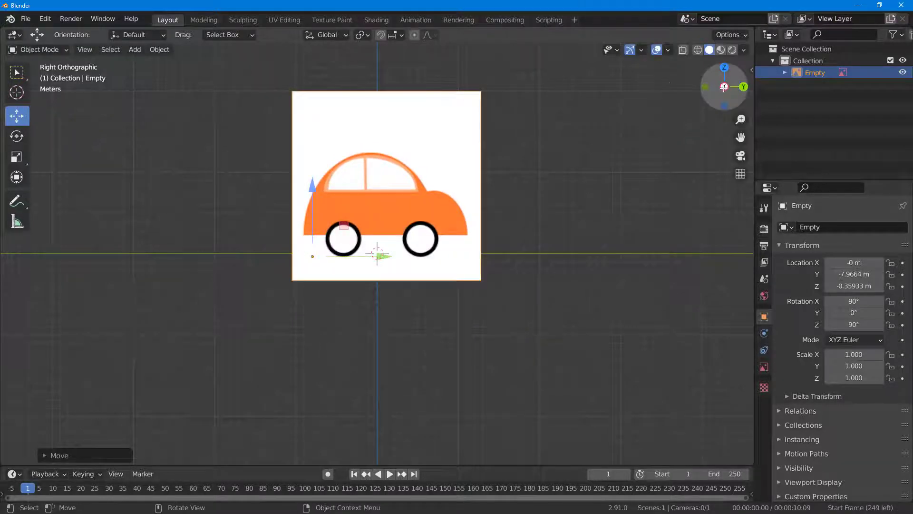
{"action": "scroll", "coordinate": [486, 98], "scroll_direction": "up", "scroll_amount": 4}
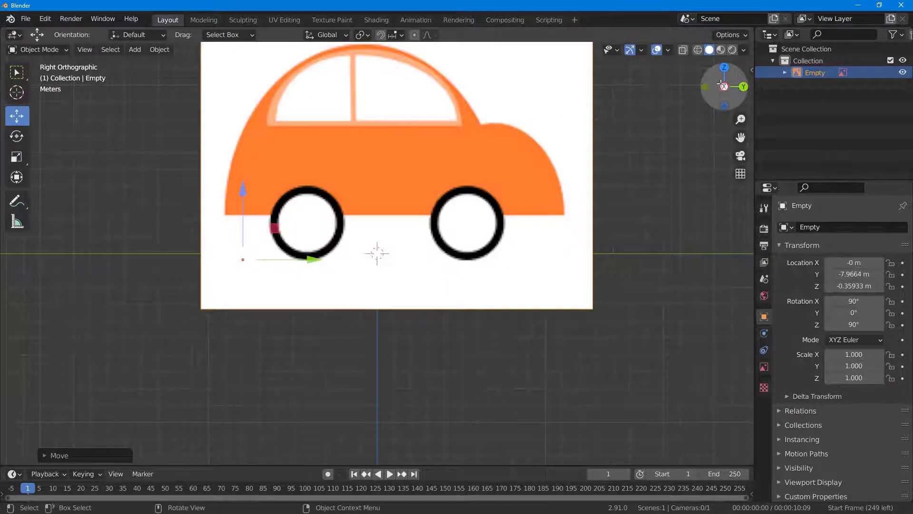
- Push the reference image back along X to about -1.67 m and return to the right orthographic view
{"action": "middle_click_drag", "start_coordinate": [572, 144], "coordinate": [395, 357]}
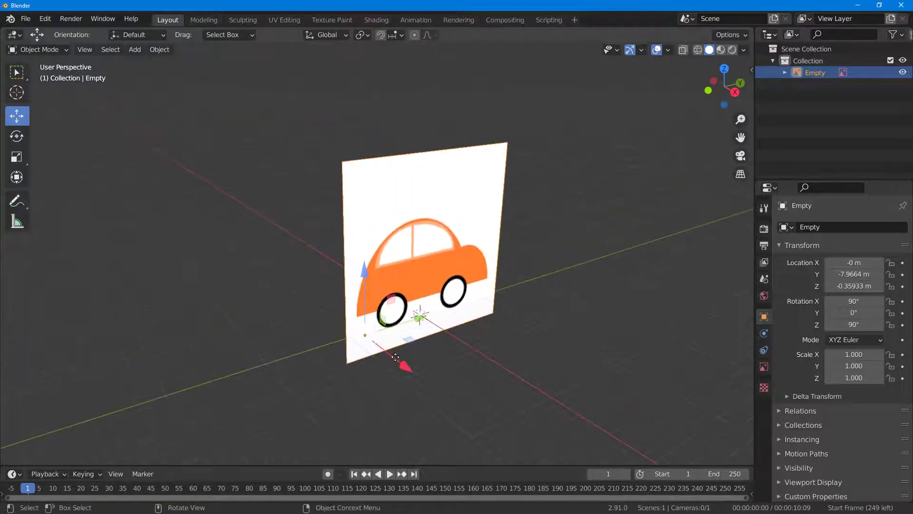
{"action": "left_click_drag", "start_coordinate": [402, 364], "coordinate": [393, 357]}
{"action": "middle_click_drag", "start_coordinate": [538, 250], "coordinate": [464, 277]}
{"action": "scroll", "coordinate": [464, 276], "scroll_direction": "up", "scroll_amount": 3}
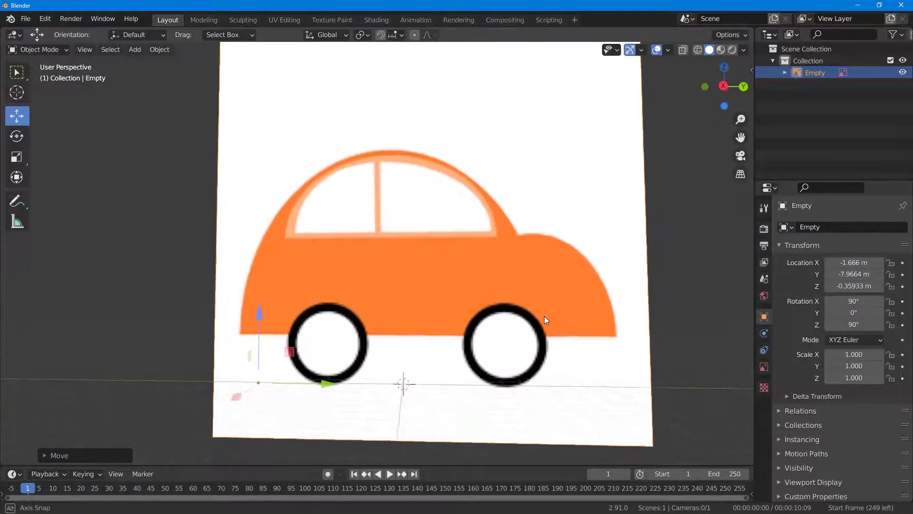
{"action": "scroll", "coordinate": [544, 315], "scroll_direction": "up", "scroll_amount": 1}
{"action": "middle_click_drag", "start_coordinate": [642, 251], "coordinate": [633, 228]}
{"action": "left_click", "coordinate": [725, 87]}
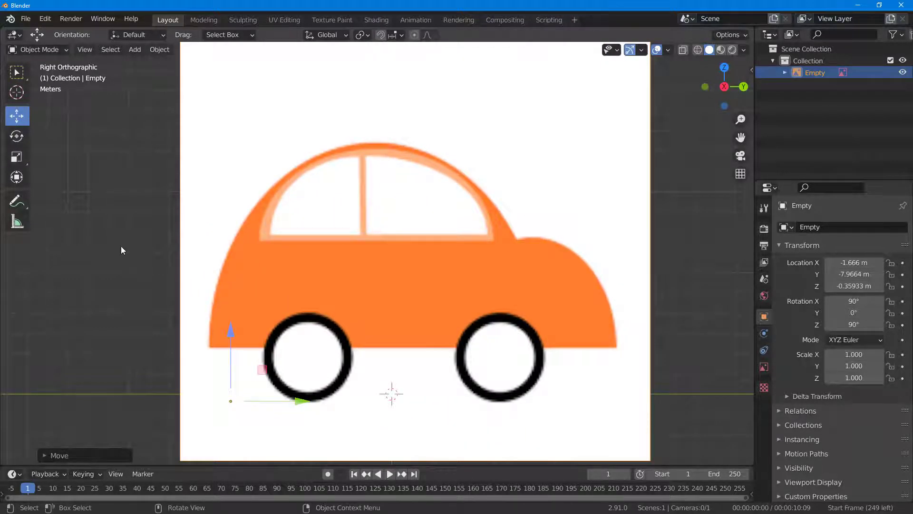
- Add a plane mesh and set its Y rotation to 90° so it faces the side view
{"action": "key", "text": "shift+a"}
{"action": "mouse_move", "coordinate": [121, 247]}
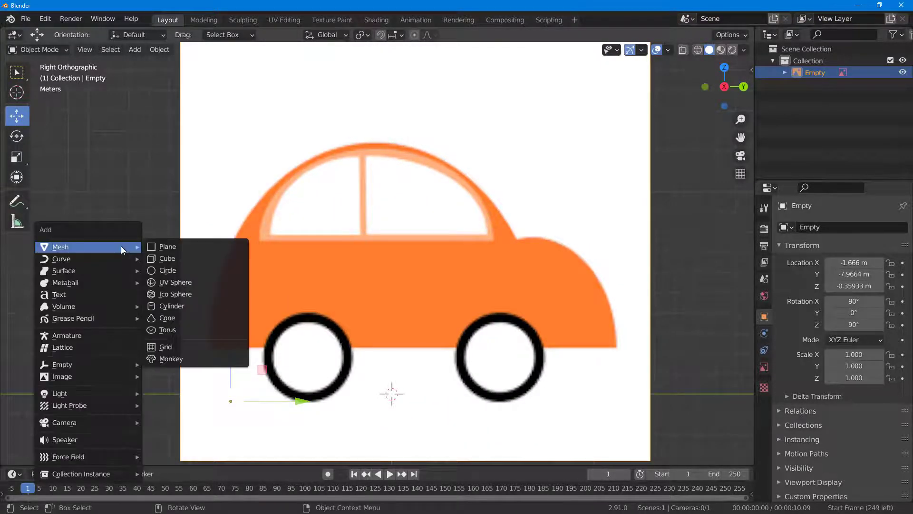
{"action": "left_click", "coordinate": [182, 249]}
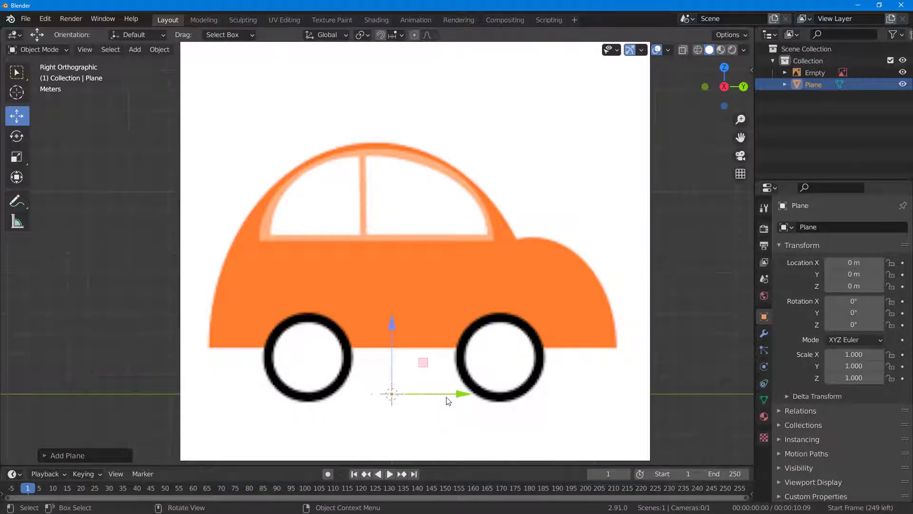
{"action": "left_click", "coordinate": [17, 137]}
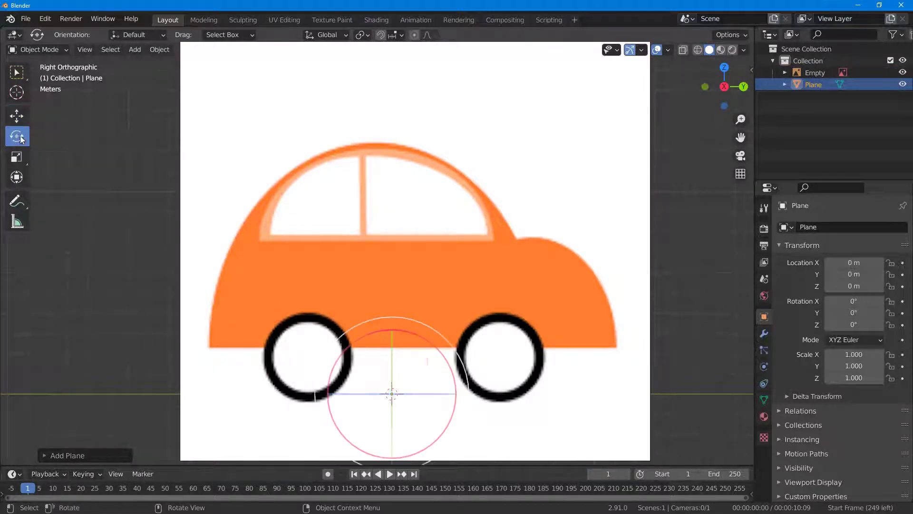
{"action": "left_click_drag", "start_coordinate": [391, 346], "coordinate": [381, 386]}
{"action": "left_click", "coordinate": [845, 312]}
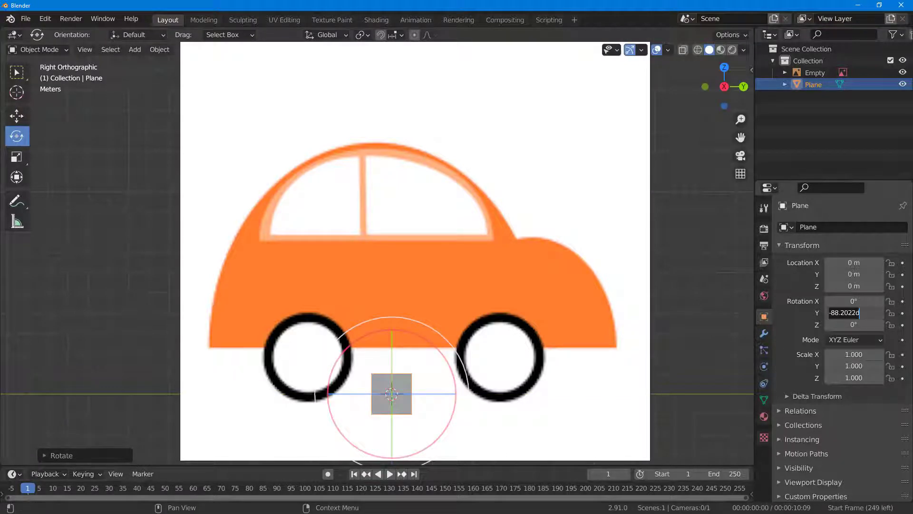
{"action": "key", "text": "ctrl+a"}
{"action": "type", "text": "90"}
{"action": "key", "text": "Return"}
- Move the plane onto the car's lower rear corner, at about Y -8.05 m and Z 3.32 m
{"action": "left_click", "coordinate": [16, 116]}
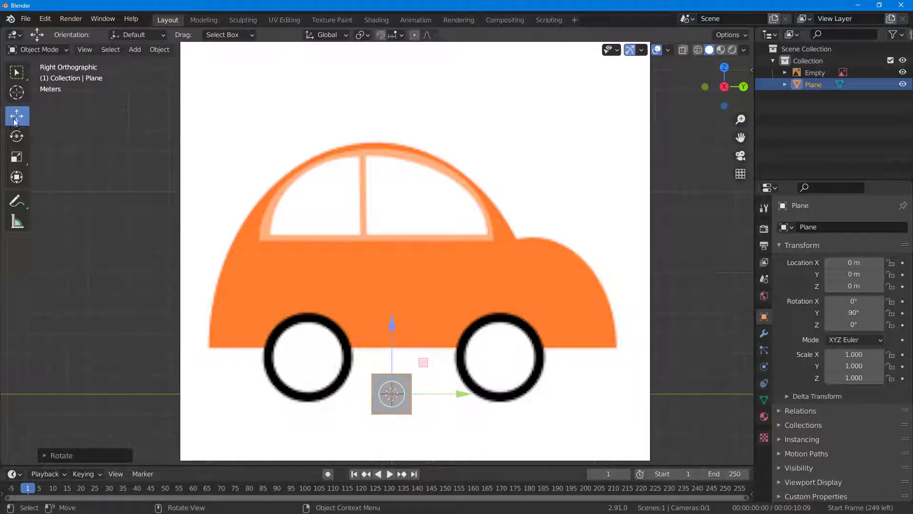
{"action": "left_click_drag", "start_coordinate": [401, 321], "coordinate": [399, 256]}
{"action": "scroll", "coordinate": [405, 281], "scroll_direction": "up", "scroll_amount": 2}
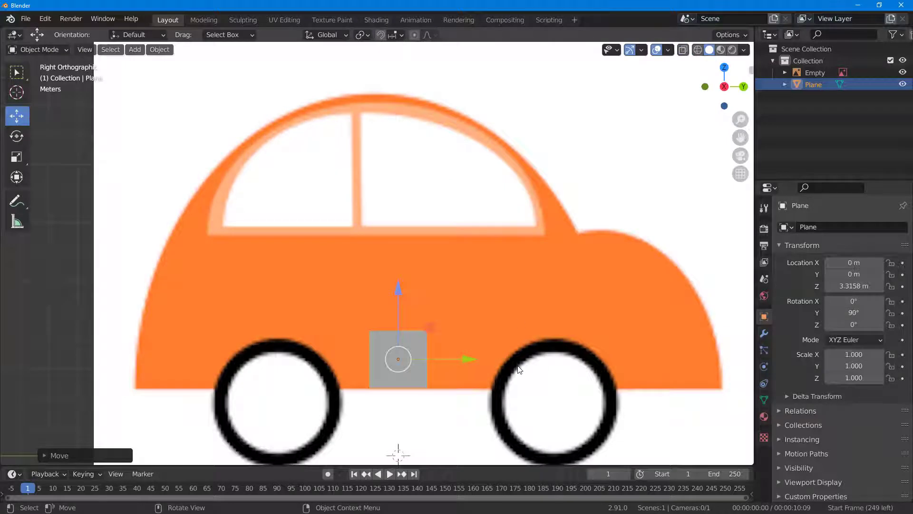
{"action": "scroll", "coordinate": [518, 368], "scroll_direction": "down", "scroll_amount": 1}
{"action": "left_click_drag", "start_coordinate": [469, 343], "coordinate": [272, 346]}
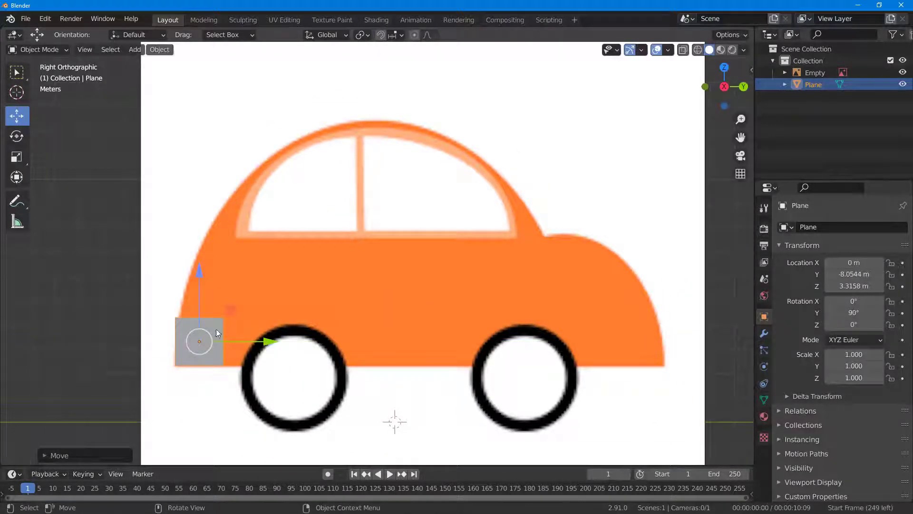
- In Edit Mode, align the plane's lower rear vertex with the car's corner and extend its front edge to the rear wheel
{"action": "key", "text": "Tab"}
{"action": "scroll", "coordinate": [128, 216], "scroll_direction": "up", "scroll_amount": 2}
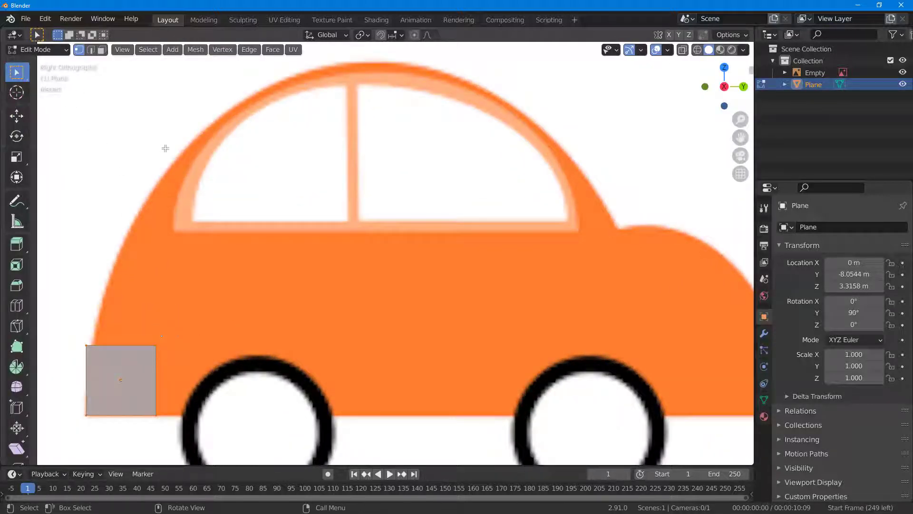
{"action": "left_click", "coordinate": [130, 443]}
{"action": "mouse_move", "coordinate": [100, 434]}
{"action": "left_mouse_down"}
{"action": "mouse_move", "coordinate": [74, 404]}
{"action": "mouse_move", "coordinate": [92, 419]}
{"action": "left_mouse_up"}
{"action": "left_click", "coordinate": [16, 115]}
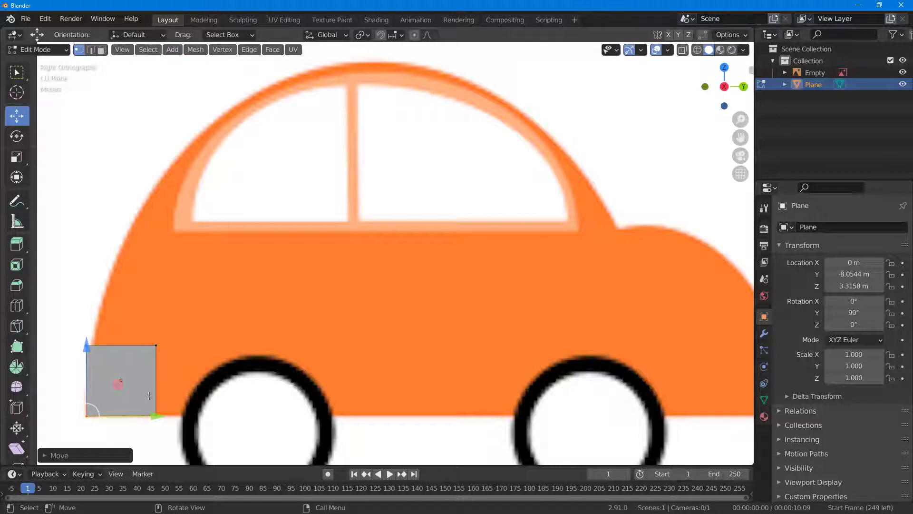
{"action": "left_click", "coordinate": [159, 417]}
{"action": "left_click_drag", "start_coordinate": [149, 319], "coordinate": [176, 416]}
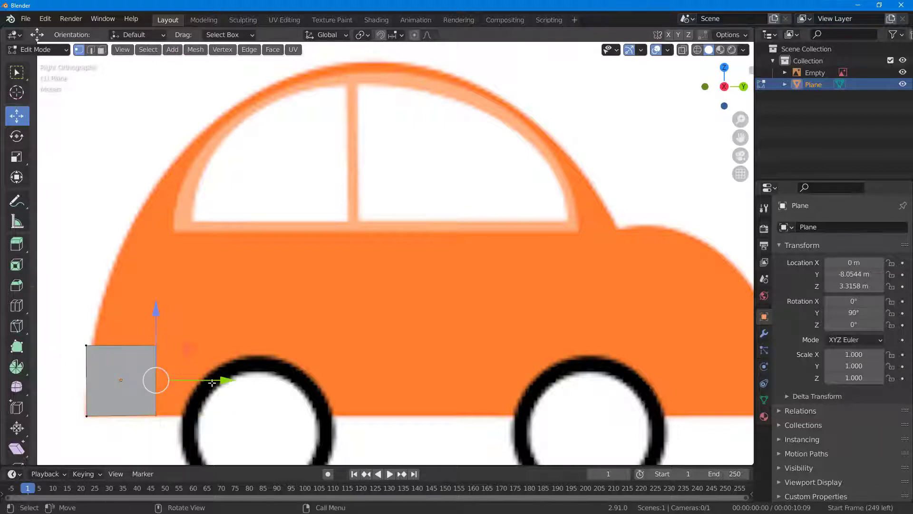
{"action": "left_click_drag", "start_coordinate": [219, 382], "coordinate": [239, 387]}
- Raise the plane's top edge and move its upper rear vertex onto the car body's outline
{"action": "left_click_drag", "start_coordinate": [45, 316], "coordinate": [206, 370]}
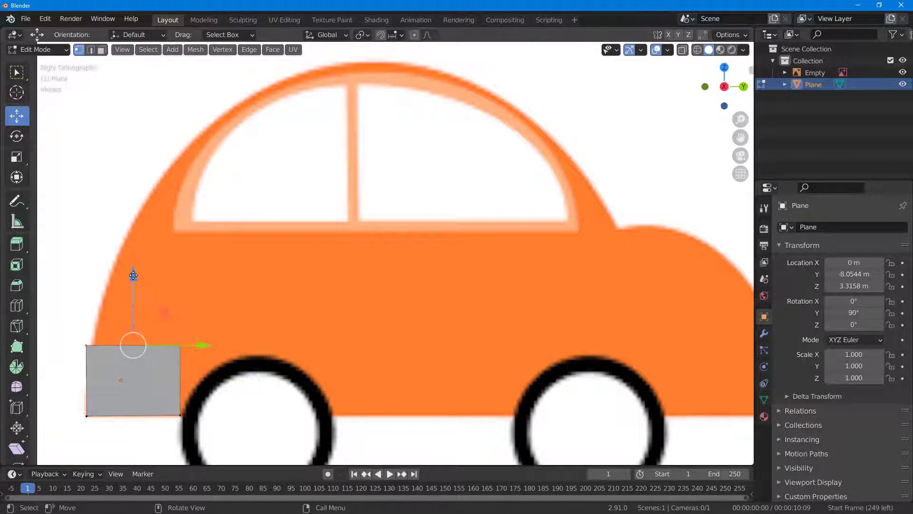
{"action": "left_click_drag", "start_coordinate": [133, 275], "coordinate": [134, 229]}
{"action": "left_click", "coordinate": [86, 298]}
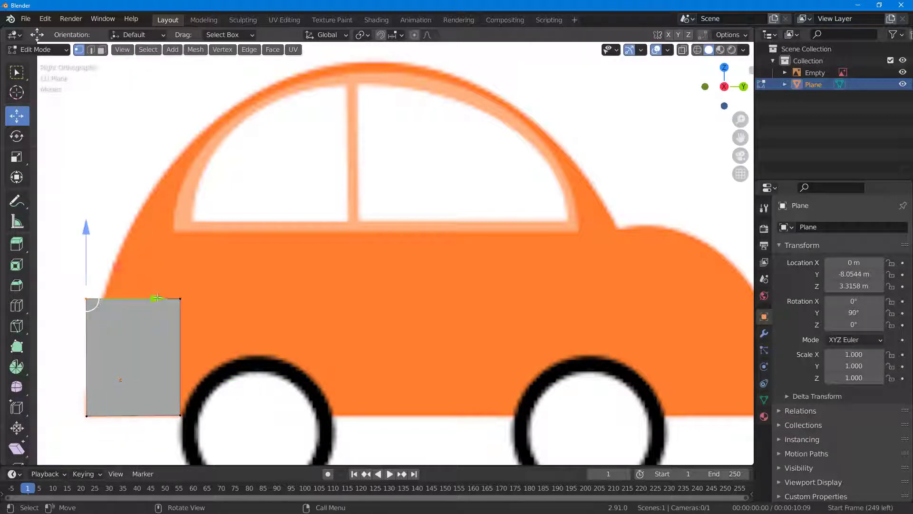
{"action": "left_click_drag", "start_coordinate": [157, 298], "coordinate": [175, 303]}
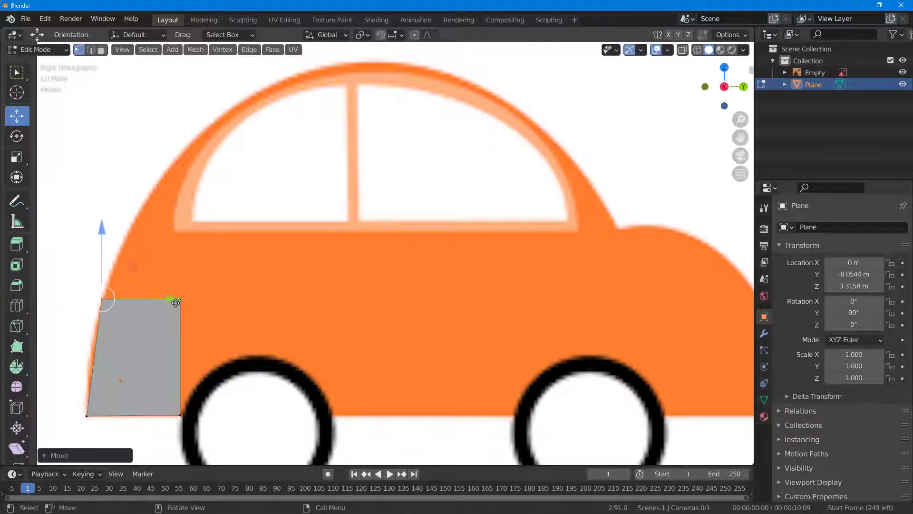
{"action": "scroll", "coordinate": [227, 314], "scroll_direction": "down", "scroll_amount": 1}
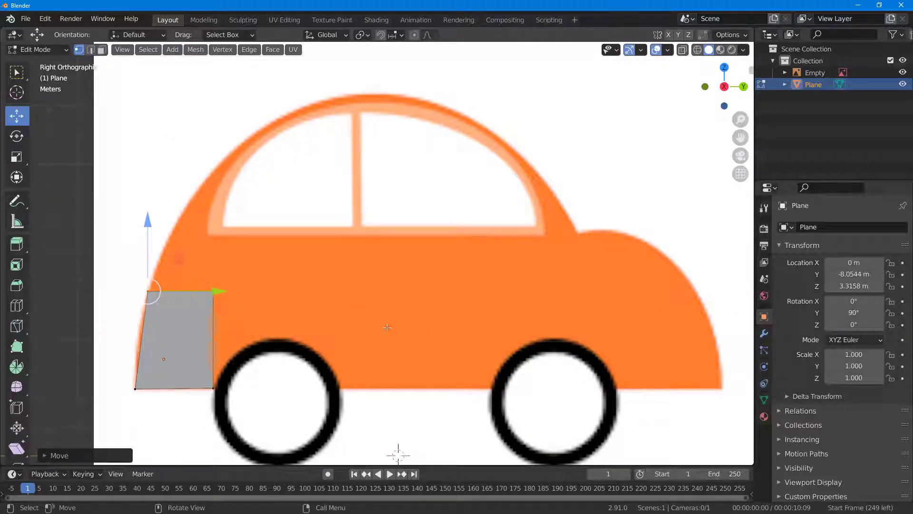
{"action": "scroll", "coordinate": [216, 336], "scroll_direction": "up", "scroll_amount": 1}
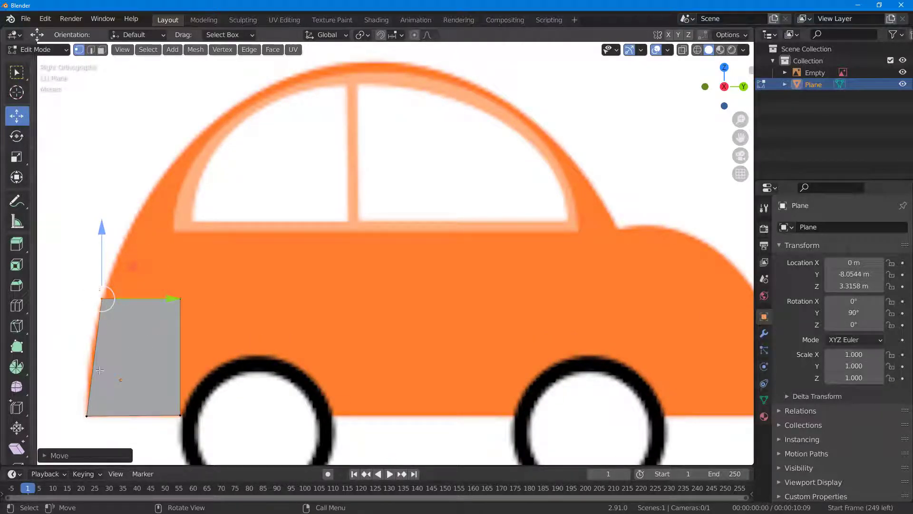
- Add a single centred horizontal loop cut across the plane
{"action": "left_click", "coordinate": [17, 305]}
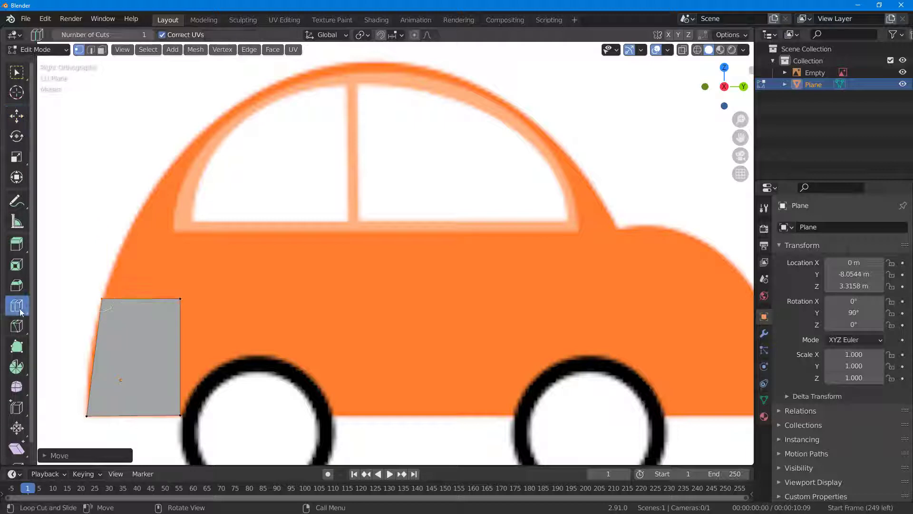
{"action": "left_click_drag", "start_coordinate": [93, 355], "coordinate": [185, 401]}
{"action": "right_click", "coordinate": [180, 355]}
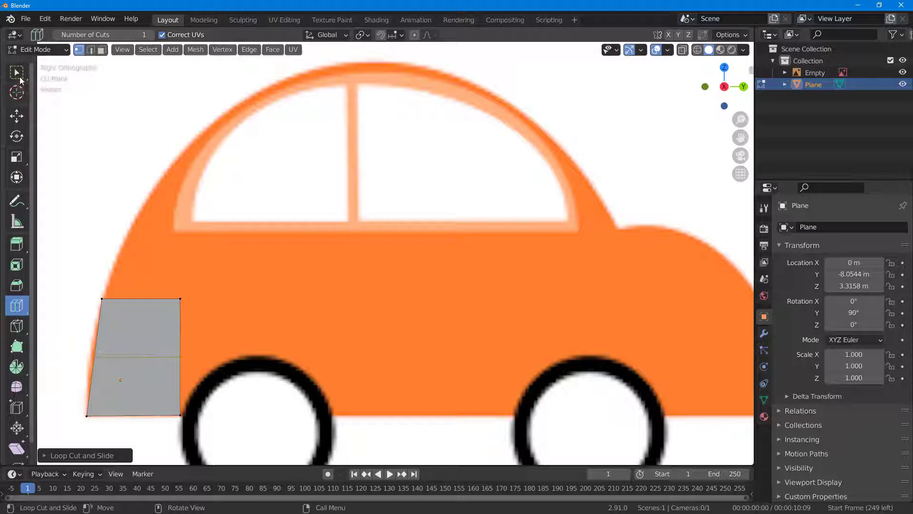
- Move the plane's upper two front vertices forward so the lower front edge slants along the rear wheel
{"action": "left_click", "coordinate": [19, 79]}
{"action": "left_click", "coordinate": [92, 350]}
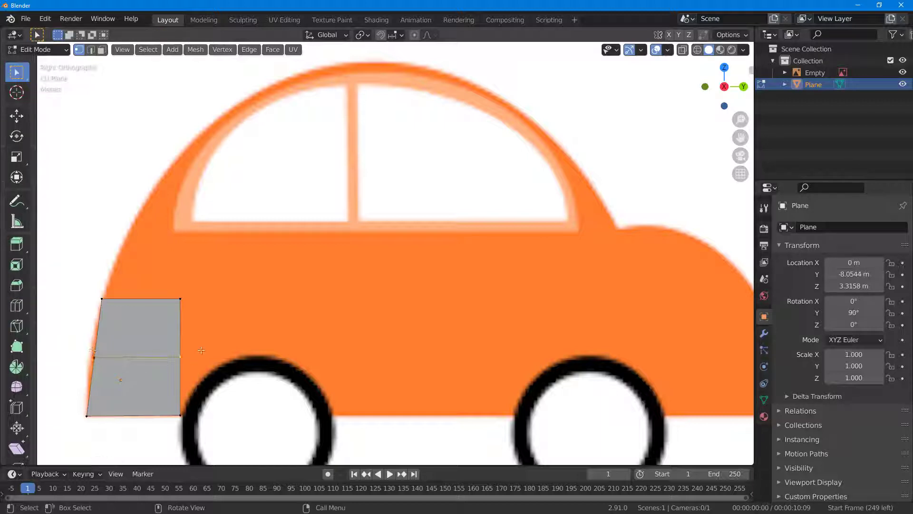
{"action": "left_click", "coordinate": [164, 378]}
{"action": "left_click", "coordinate": [16, 116]}
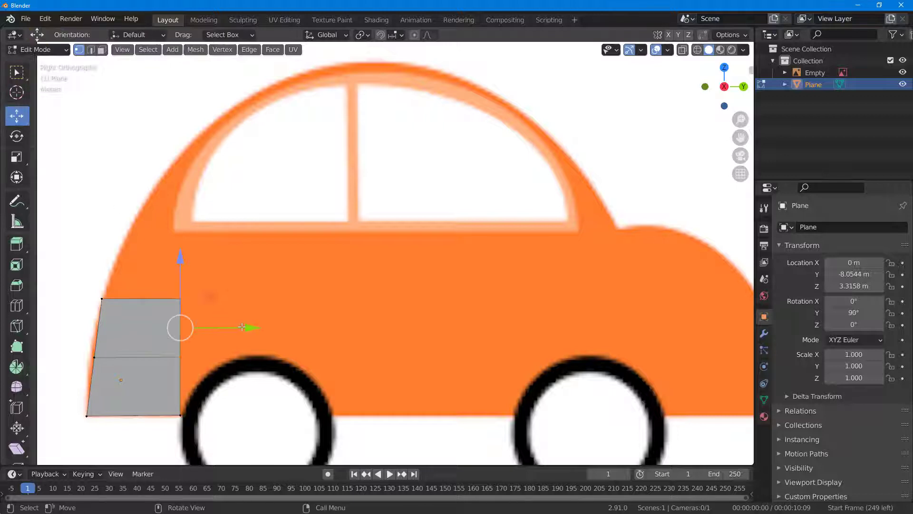
{"action": "left_click_drag", "start_coordinate": [242, 326], "coordinate": [261, 321]}
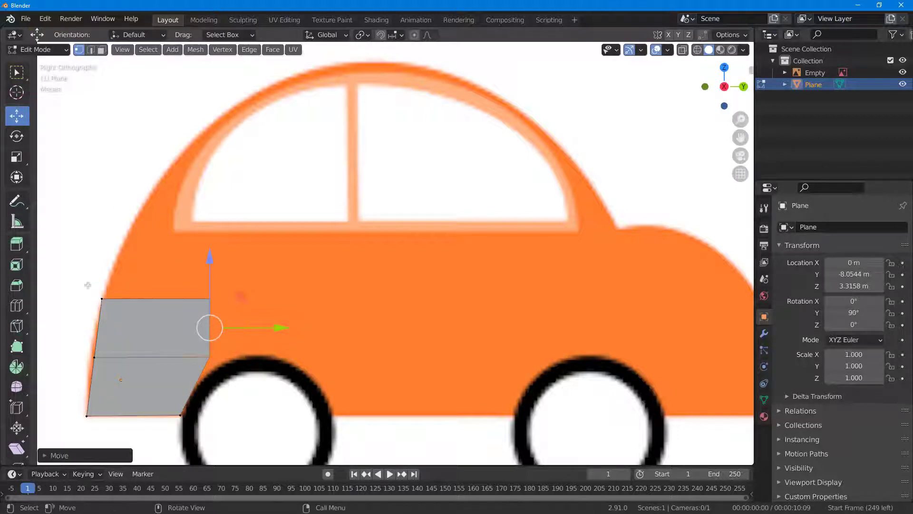
- Lower the plane's top edge and fit the loop cut's end vertices to the body outline and the rear wheel
{"action": "left_click_drag", "start_coordinate": [72, 279], "coordinate": [223, 328]}
{"action": "left_click_drag", "start_coordinate": [157, 232], "coordinate": [158, 251]}
{"action": "left_click_drag", "start_coordinate": [82, 348], "coordinate": [142, 358]}
{"action": "left_click_drag", "start_coordinate": [243, 347], "coordinate": [201, 374]}
{"action": "left_click_drag", "start_coordinate": [270, 360], "coordinate": [283, 360]}
{"action": "left_click_drag", "start_coordinate": [227, 292], "coordinate": [224, 298]}
{"action": "left_click_drag", "start_coordinate": [291, 358], "coordinate": [284, 358]}
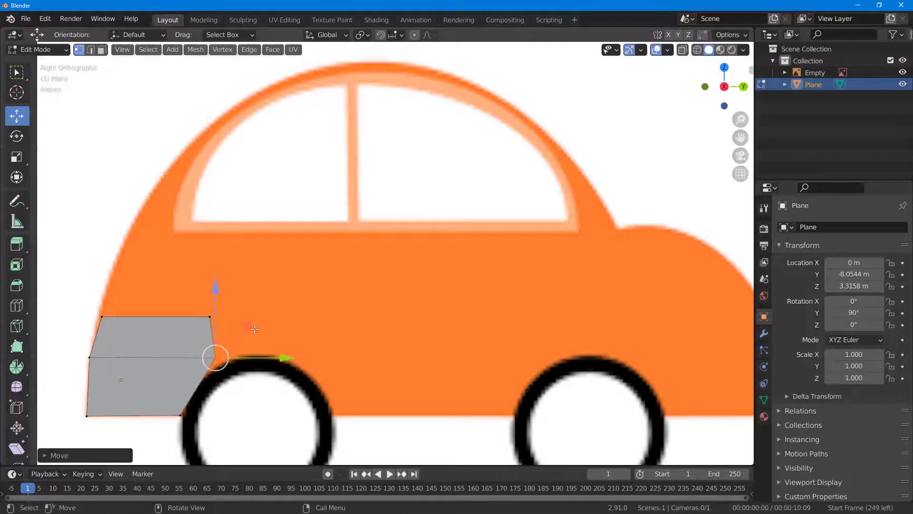
- Fine-tune the plane's top vertices and the loop cut's front vertex to follow the body outline and the wheel arch
{"action": "left_click", "coordinate": [210, 317]}
{"action": "mouse_move", "coordinate": [281, 315]}
{"action": "left_mouse_down"}
{"action": "mouse_move", "coordinate": [301, 316]}
{"action": "mouse_move", "coordinate": [289, 310]}
{"action": "left_mouse_up"}
{"action": "left_click", "coordinate": [215, 357]}
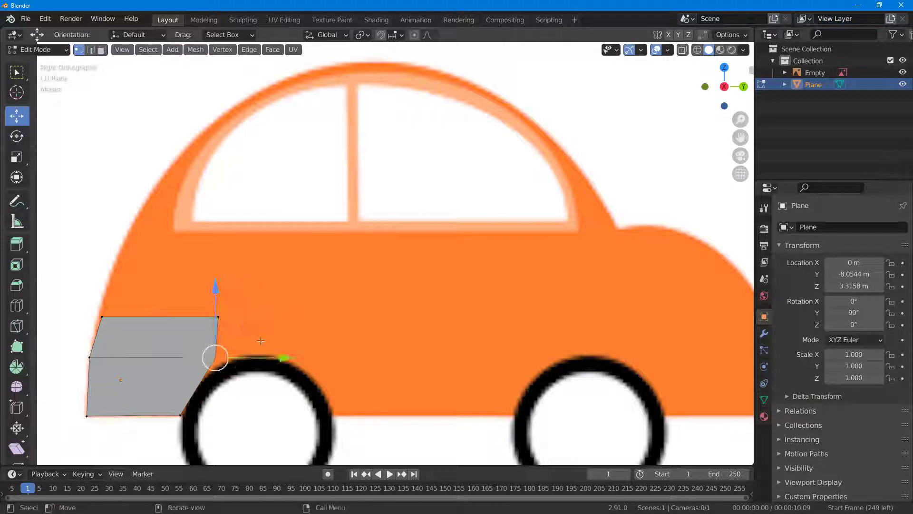
{"action": "left_click_drag", "start_coordinate": [290, 358], "coordinate": [280, 352]}
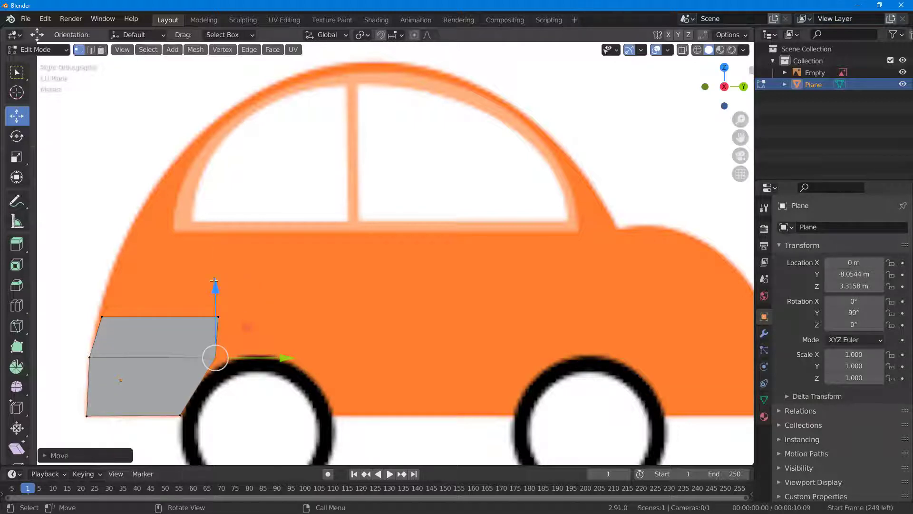
{"action": "left_click_drag", "start_coordinate": [214, 281], "coordinate": [214, 279]}
{"action": "left_click", "coordinate": [102, 317]}
{"action": "left_click_drag", "start_coordinate": [157, 316], "coordinate": [150, 316]}
{"action": "left_click", "coordinate": [218, 317]}
{"action": "left_click_drag", "start_coordinate": [260, 316], "coordinate": [259, 315]}
{"action": "left_click", "coordinate": [216, 354]}
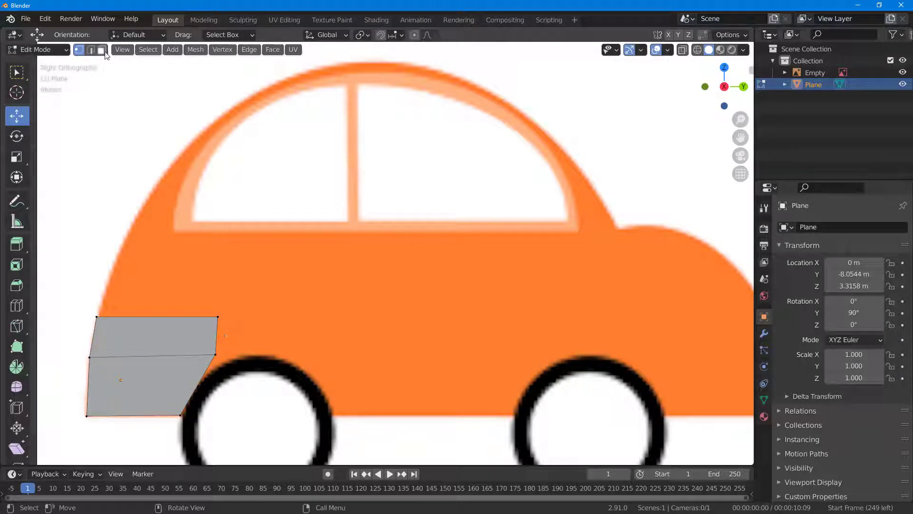
- Extrude the upper section's front edge forward three times, over the rear wheel and on to just before the front wheel
{"action": "left_click", "coordinate": [91, 49]}
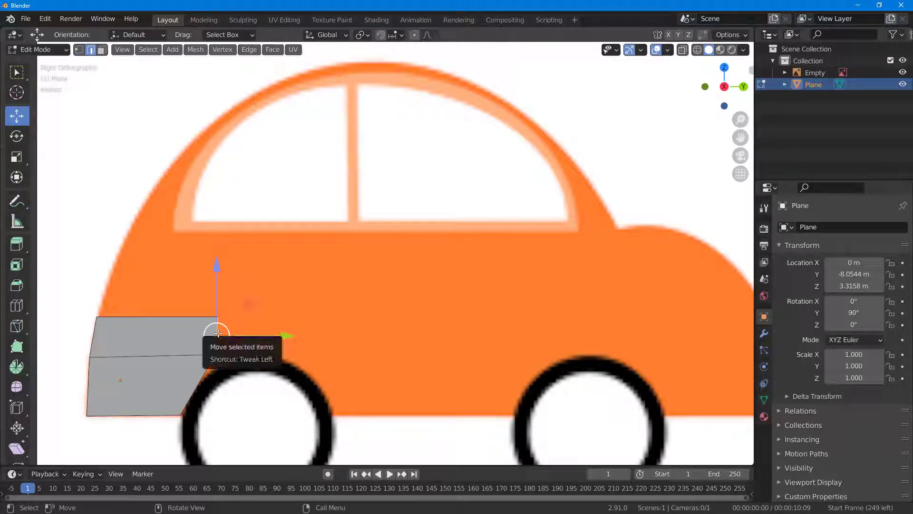
{"action": "key", "text": "e"}
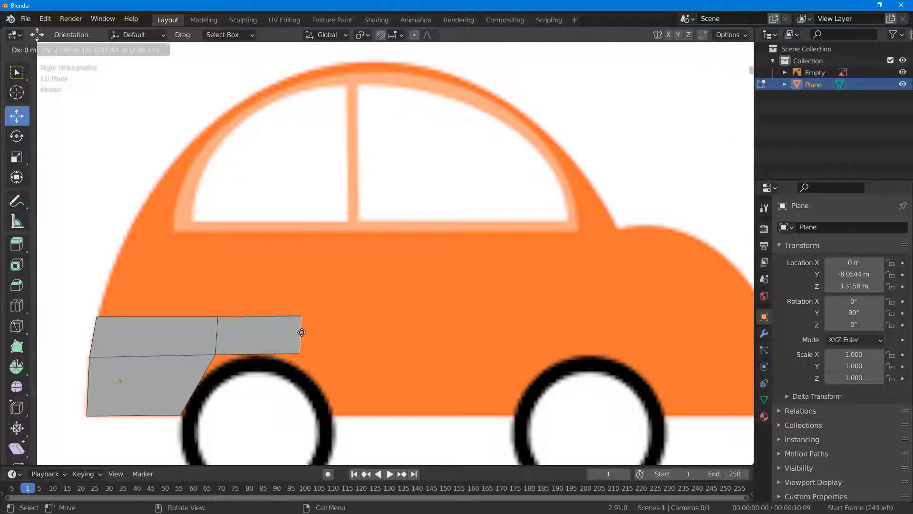
{"action": "left_click", "coordinate": [301, 333]}
{"action": "key", "text": "e"}
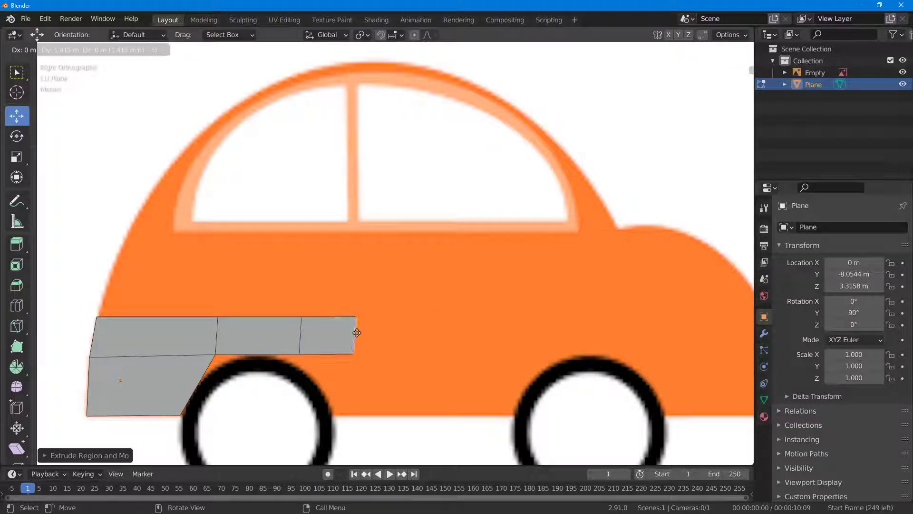
{"action": "left_click", "coordinate": [353, 333]}
{"action": "key", "text": "e"}
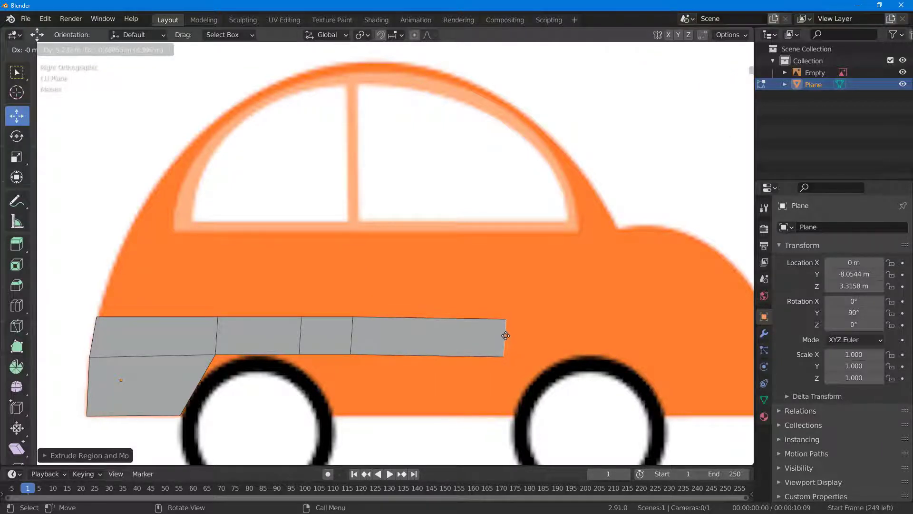
{"action": "left_click", "coordinate": [509, 335]}
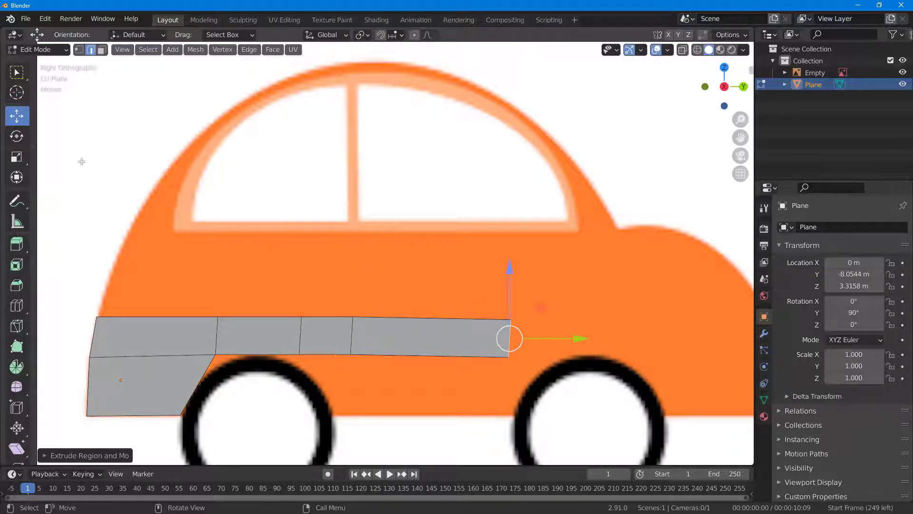
- Extrude the bottom edges of the two foremost faces down to the body's lower edge between the wheels
{"action": "left_click", "coordinate": [339, 356]}
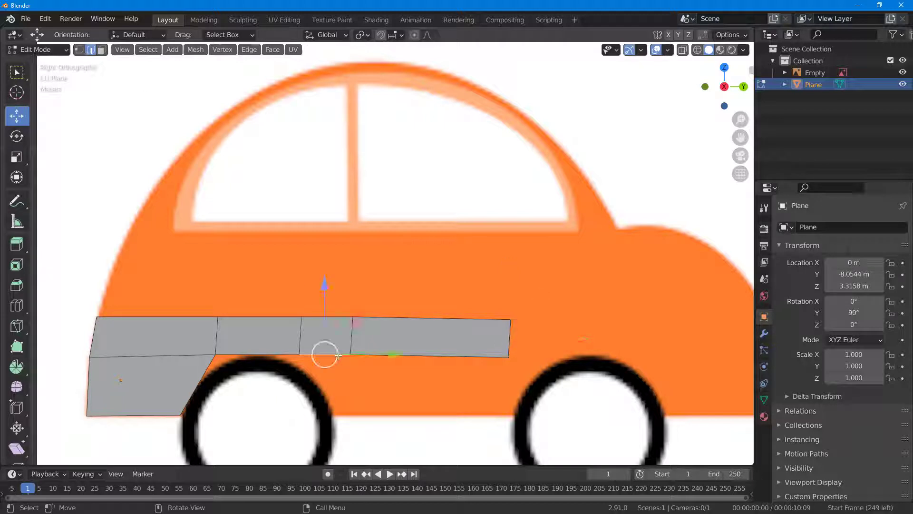
{"action": "left_click", "coordinate": [438, 355]}
{"action": "left_click", "coordinate": [333, 352], "text": "shift"}
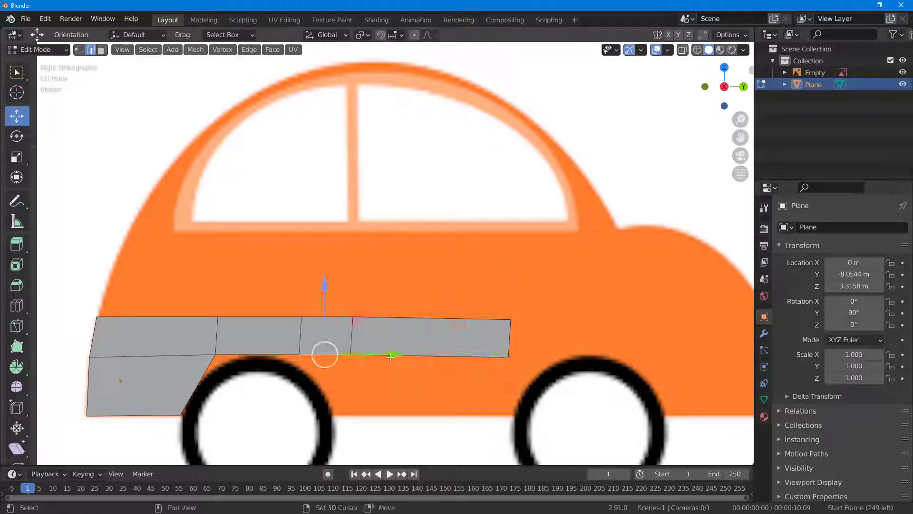
{"action": "left_click", "coordinate": [437, 356], "text": "shift"}
{"action": "left_click", "coordinate": [439, 355]}
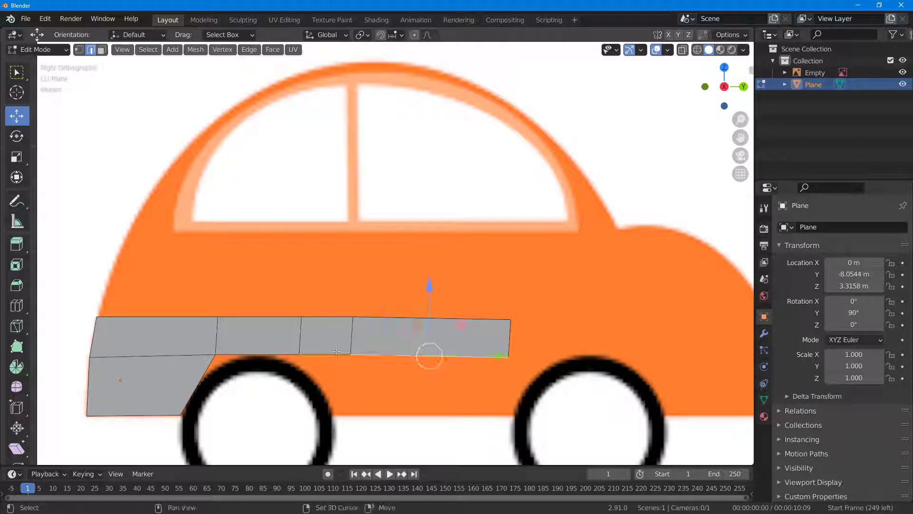
{"action": "left_click", "coordinate": [338, 354]}
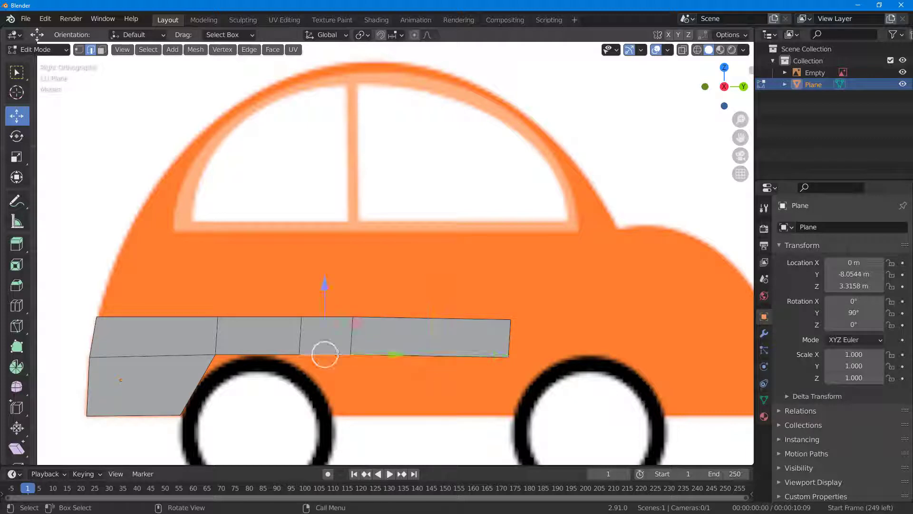
{"action": "left_click", "coordinate": [452, 355], "text": "shift"}
{"action": "key", "text": "w"}
{"action": "key", "text": "e"}
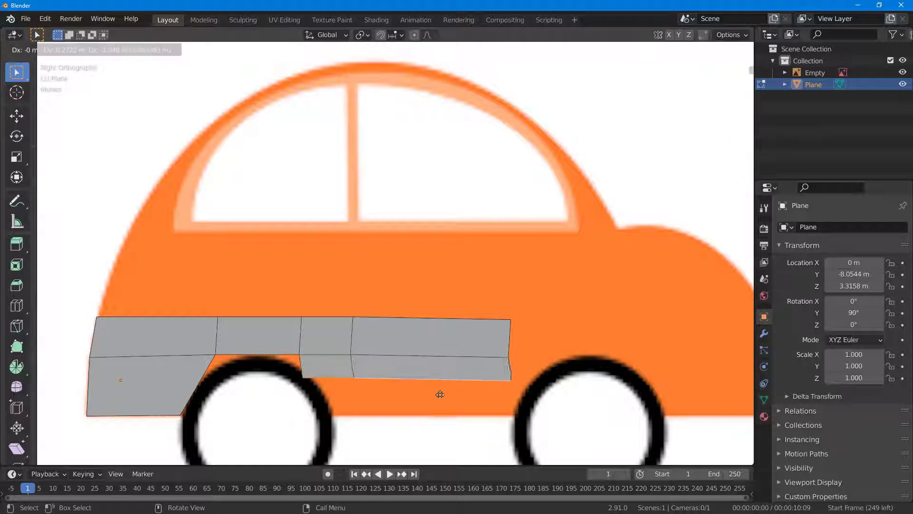
{"action": "left_click", "coordinate": [435, 426]}
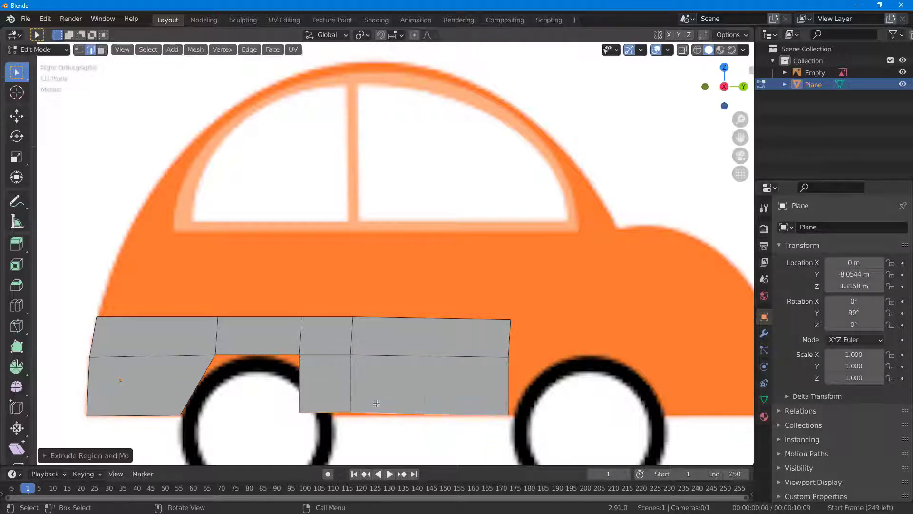
- Move the lower section's rear bottom vertex forward past the rear wheel, and shift the middle vertex column to midway between the wheels
{"action": "left_click", "coordinate": [78, 50]}
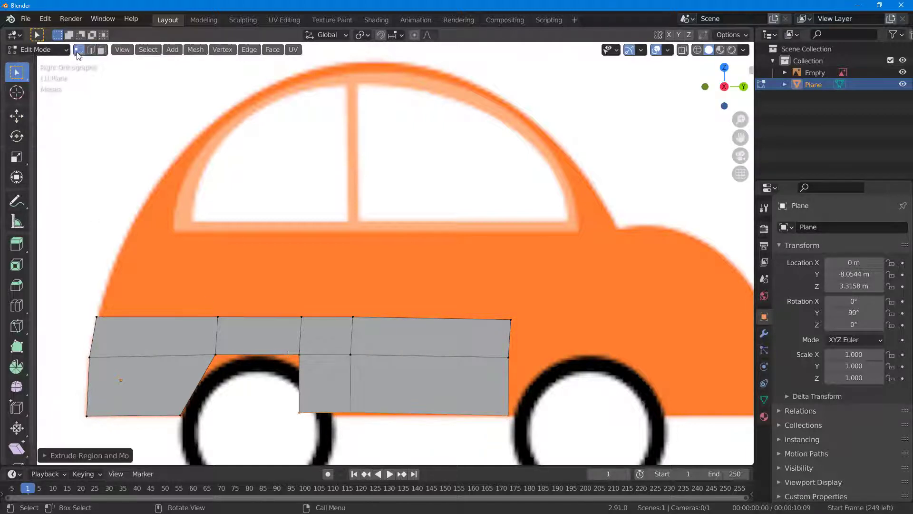
{"action": "left_click", "coordinate": [299, 412]}
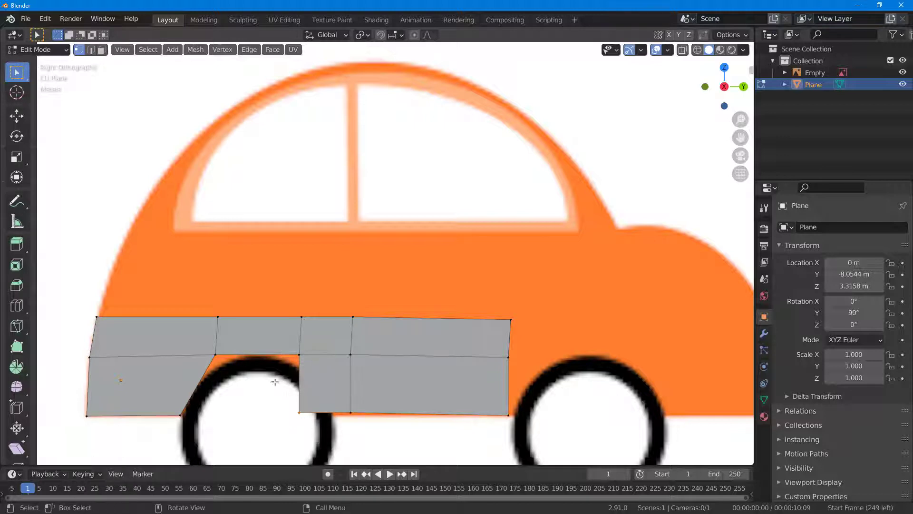
{"action": "left_click", "coordinate": [17, 116]}
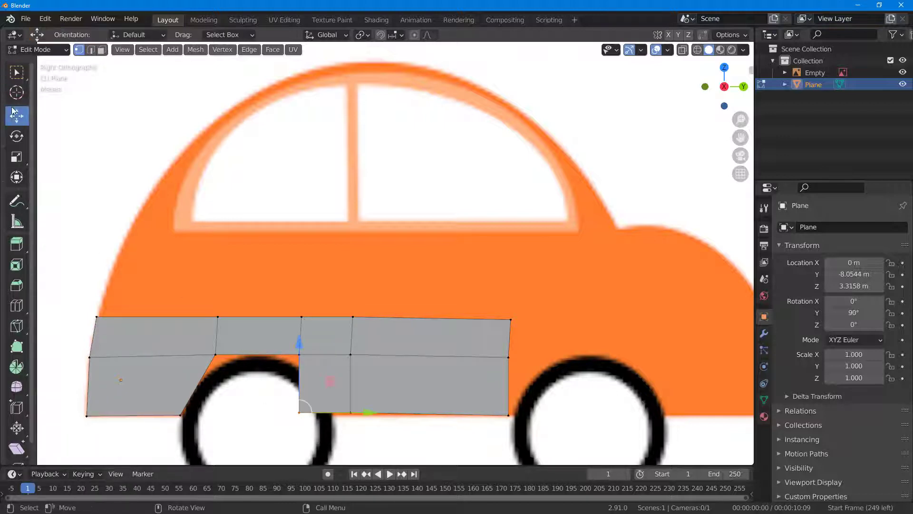
{"action": "left_click_drag", "start_coordinate": [369, 414], "coordinate": [407, 413]}
{"action": "left_click_drag", "start_coordinate": [308, 359], "coordinate": [308, 360]}
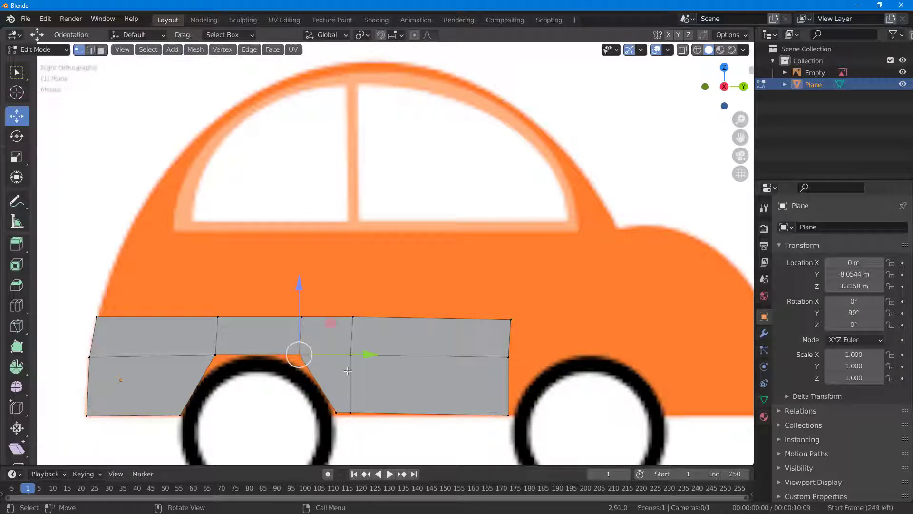
{"action": "left_click_drag", "start_coordinate": [342, 301], "coordinate": [386, 450]}
{"action": "left_click_drag", "start_coordinate": [419, 362], "coordinate": [493, 373]}
- Move the middle and top front vertices forward so the lower front edge slants along the front wheel and the upper edge stays vertical
{"action": "left_click_drag", "start_coordinate": [535, 349], "coordinate": [499, 369]}
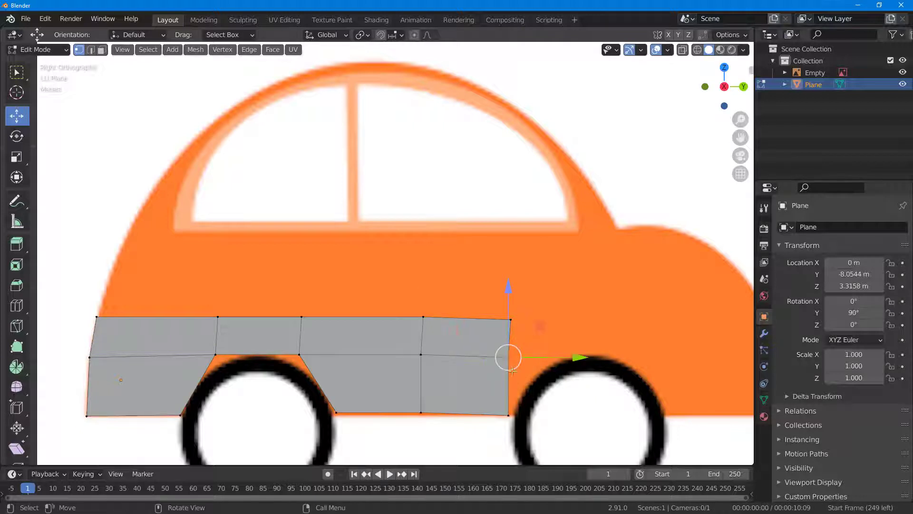
{"action": "left_click_drag", "start_coordinate": [574, 357], "coordinate": [598, 370]}
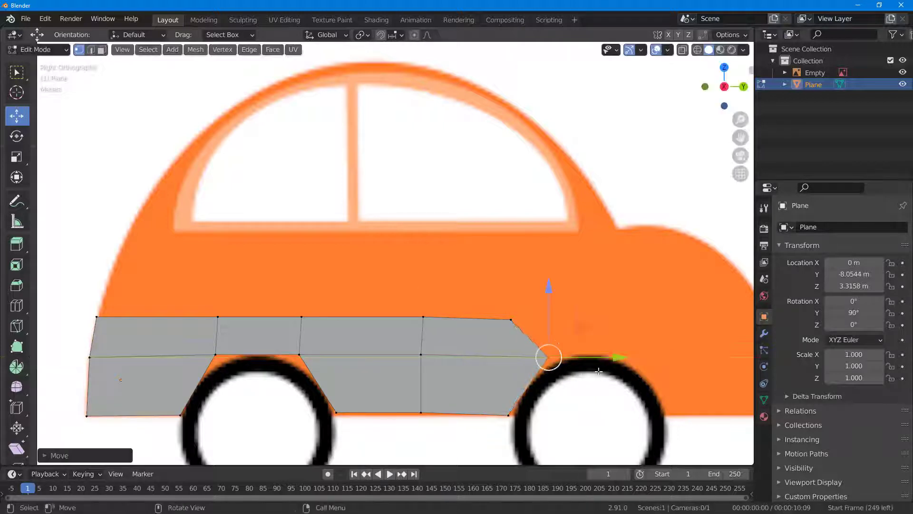
{"action": "left_click", "coordinate": [511, 319]}
{"action": "left_click_drag", "start_coordinate": [586, 320], "coordinate": [616, 327]}
{"action": "left_click", "coordinate": [603, 324]}
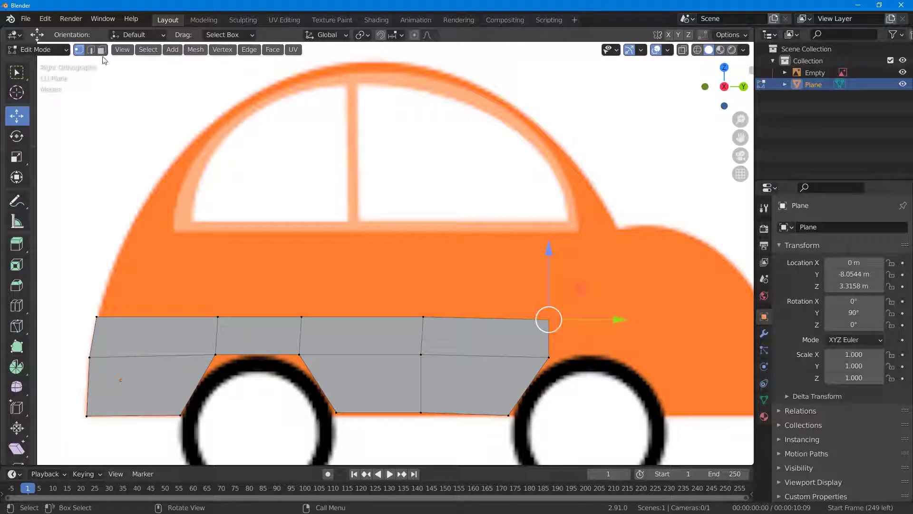
- Extrude the upper front edge forward across the top of the front wheel, keeping the right orthographic view
{"action": "left_click", "coordinate": [92, 50]}
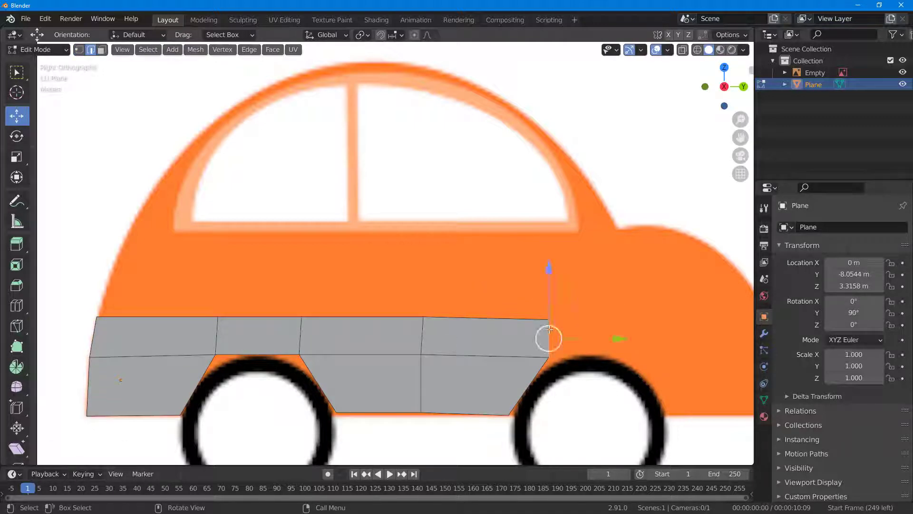
{"action": "key", "text": "e"}
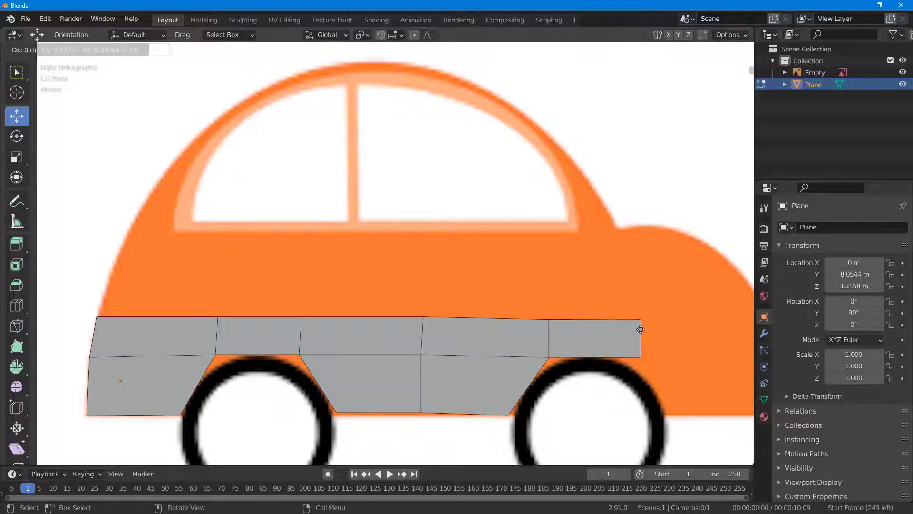
{"action": "left_click", "coordinate": [641, 329]}
{"action": "mouse_move", "coordinate": [709, 300]}
{"action": "middle_mouse_down"}
{"action": "mouse_move", "coordinate": [679, 296]}
{"action": "mouse_move", "coordinate": [706, 302]}
{"action": "middle_mouse_up"}
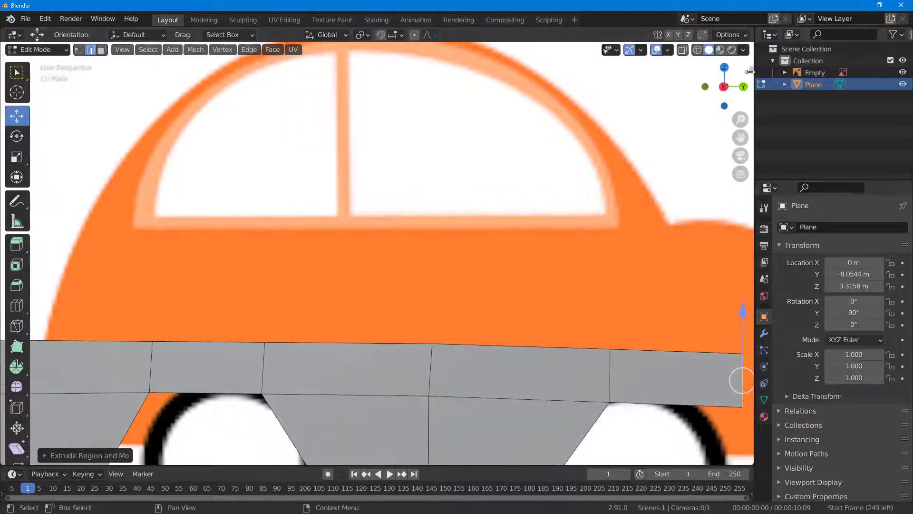
{"action": "left_click", "coordinate": [724, 87]}
{"action": "left_click", "coordinate": [724, 86]}
{"action": "left_click", "coordinate": [724, 87]}
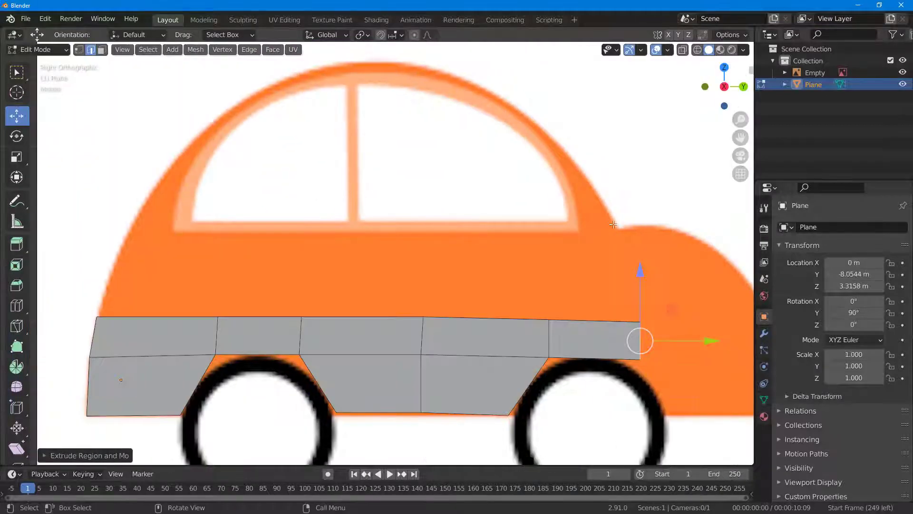
- Extrude the front edge from above the front wheel forward to the front of the car body
{"action": "key", "text": "super"}
{"action": "key", "text": "super"}
{"action": "left_click", "coordinate": [649, 270]}
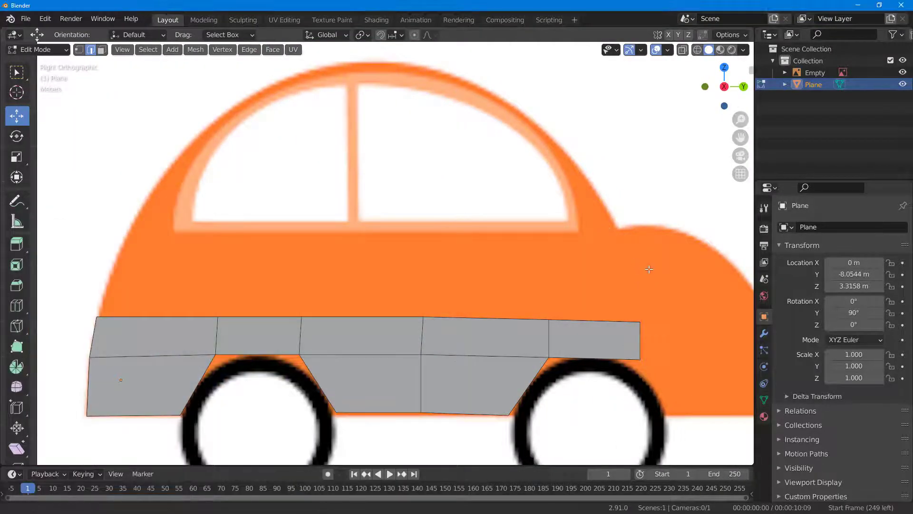
{"action": "scroll", "coordinate": [649, 259], "scroll_direction": "down", "scroll_amount": 4}
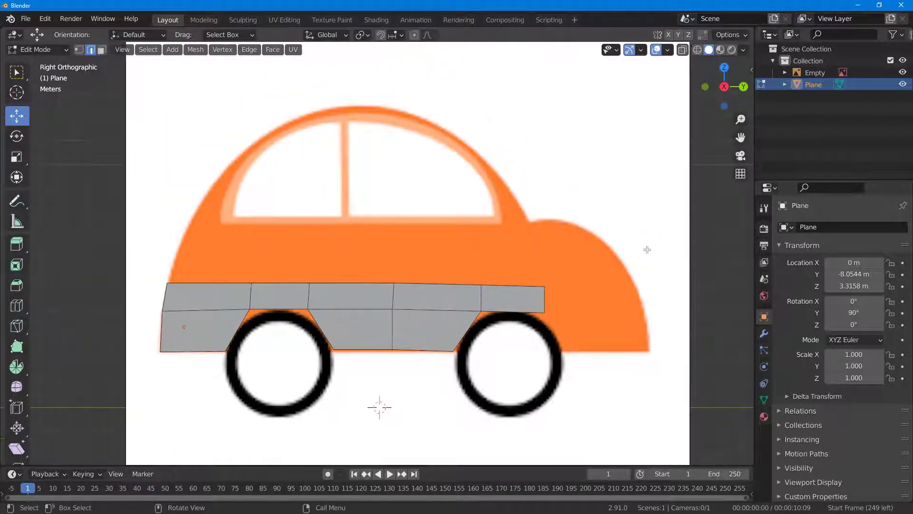
{"action": "scroll", "coordinate": [618, 285], "scroll_direction": "up", "scroll_amount": 1}
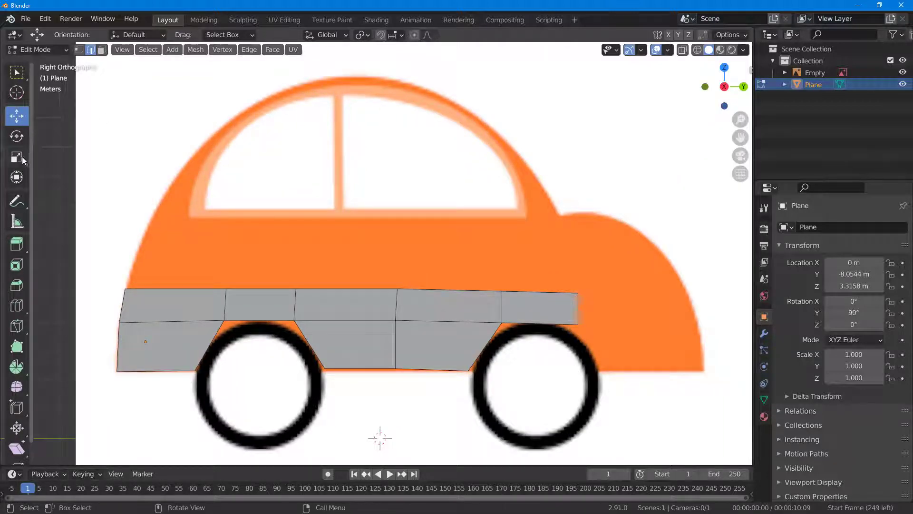
{"action": "left_click", "coordinate": [17, 74]}
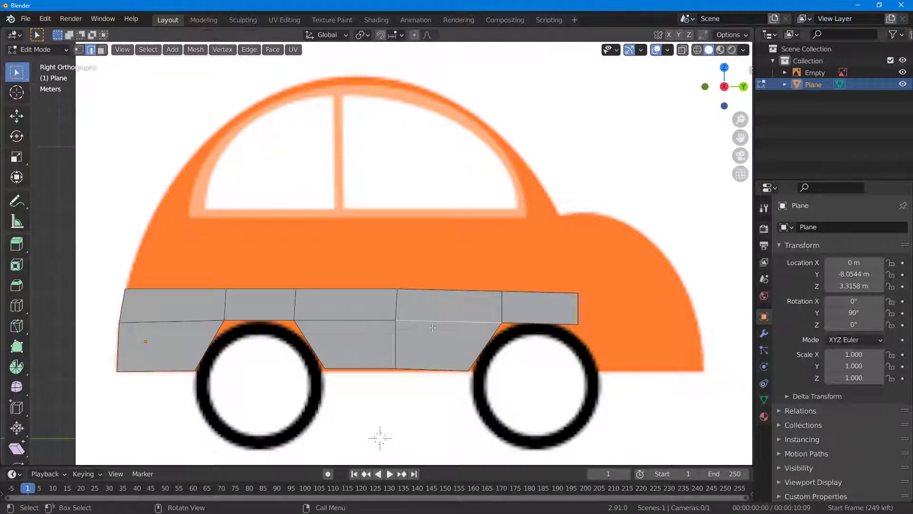
{"action": "key", "text": "e"}
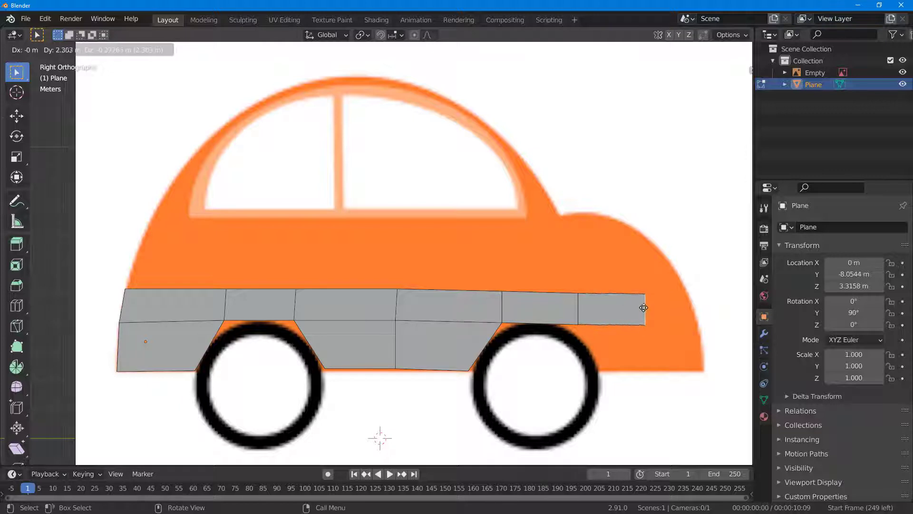
{"action": "left_click", "coordinate": [689, 310]}
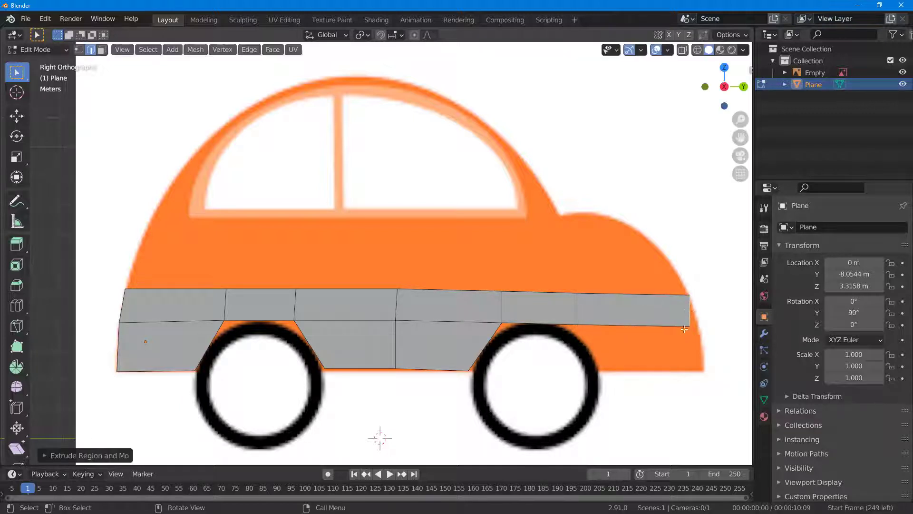
{"action": "key", "text": "e"}
{"action": "left_click", "coordinate": [698, 338]}
{"action": "key", "text": "ctrl+z"}
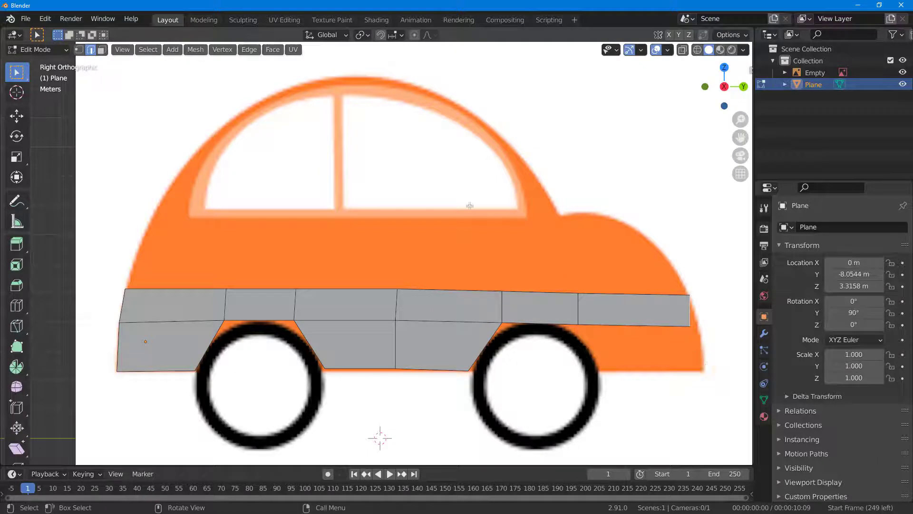
- Fit the two front end vertices to the car's front outline, moving the lower one forward and the upper one slightly back
{"action": "left_click", "coordinate": [79, 49]}
{"action": "key", "text": "b"}
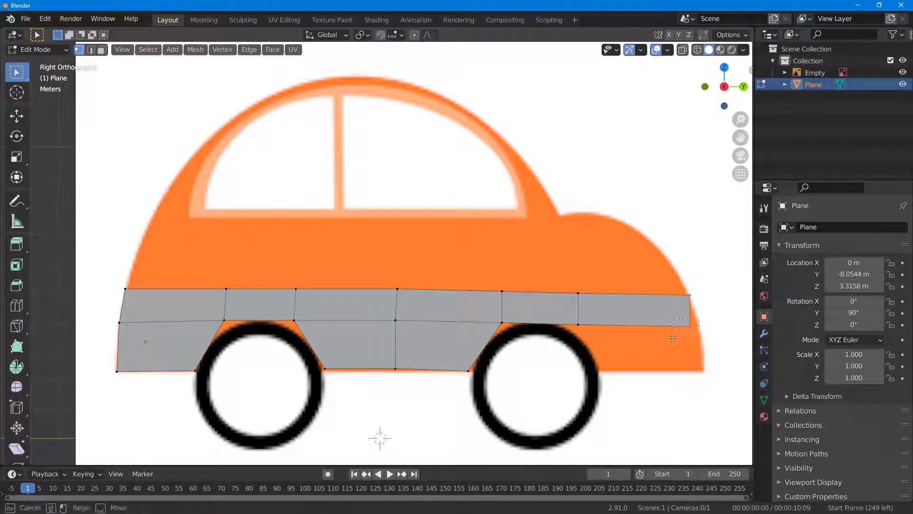
{"action": "left_click_drag", "start_coordinate": [700, 318], "coordinate": [673, 337]}
{"action": "left_click", "coordinate": [18, 117]}
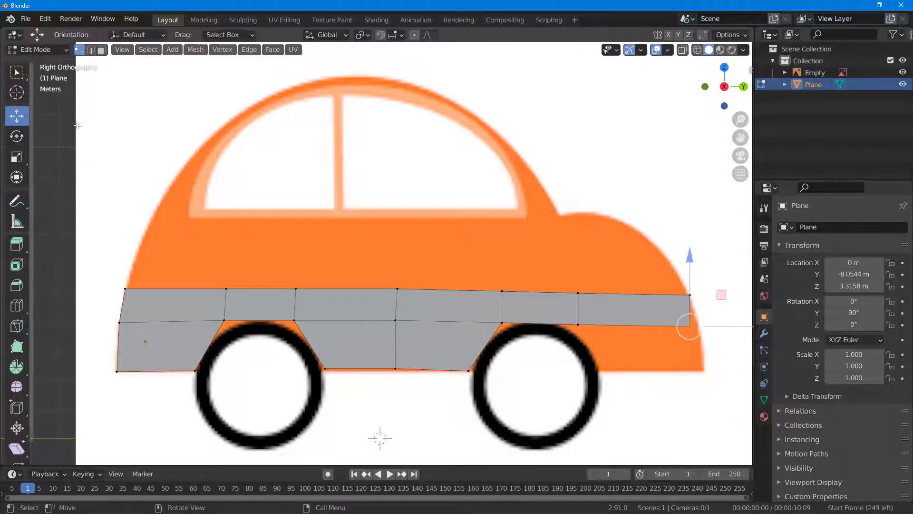
{"action": "left_click_drag", "start_coordinate": [723, 328], "coordinate": [731, 328]}
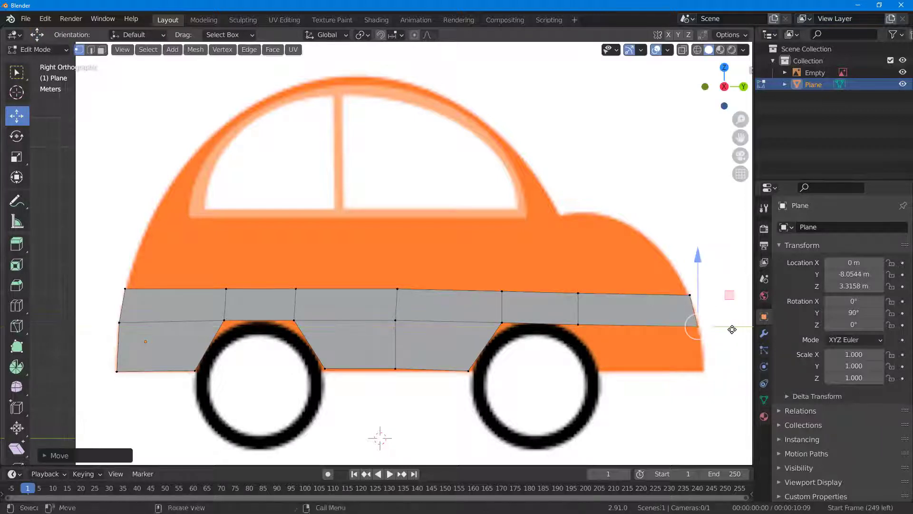
{"action": "left_click", "coordinate": [720, 296]}
{"action": "left_click_drag", "start_coordinate": [720, 295], "coordinate": [702, 304]}
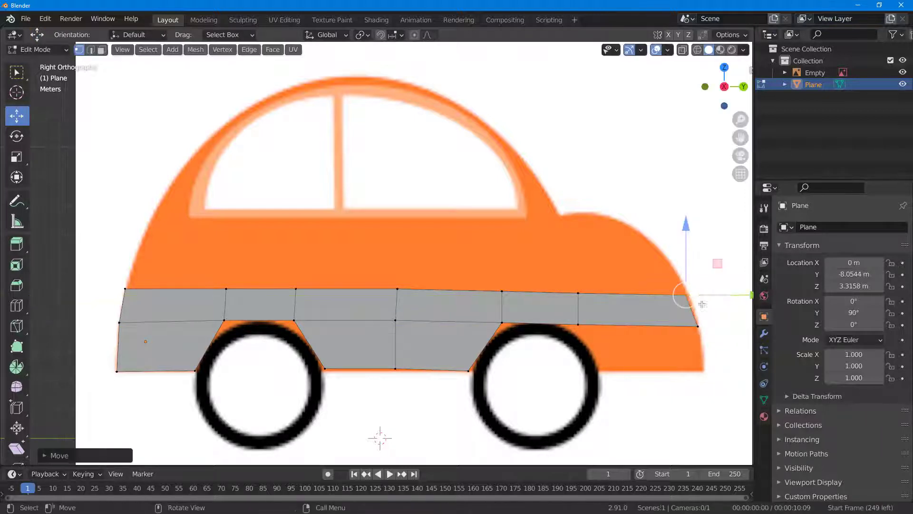
- Extrude the lower front edge ahead of the front wheel straight down to the bottom line of the car body
{"action": "key", "text": "Tab"}
{"action": "key", "text": "Tab"}
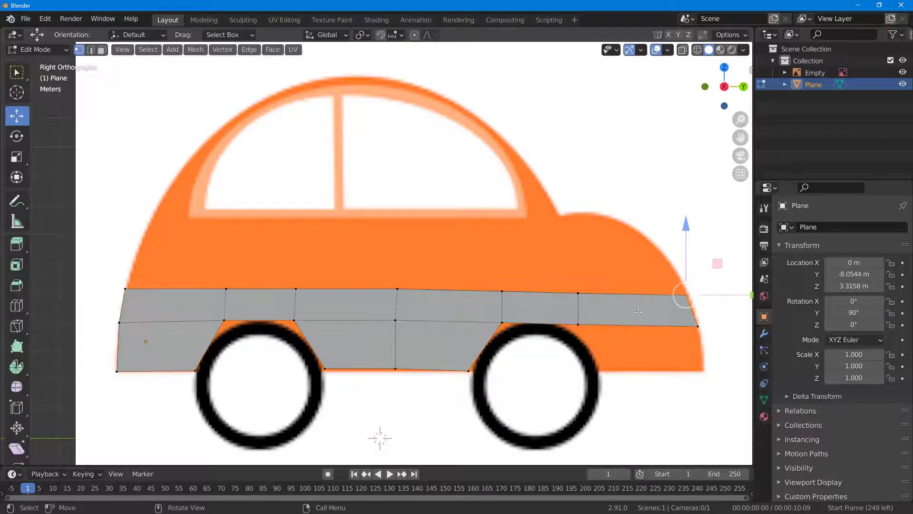
{"action": "left_click", "coordinate": [90, 50]}
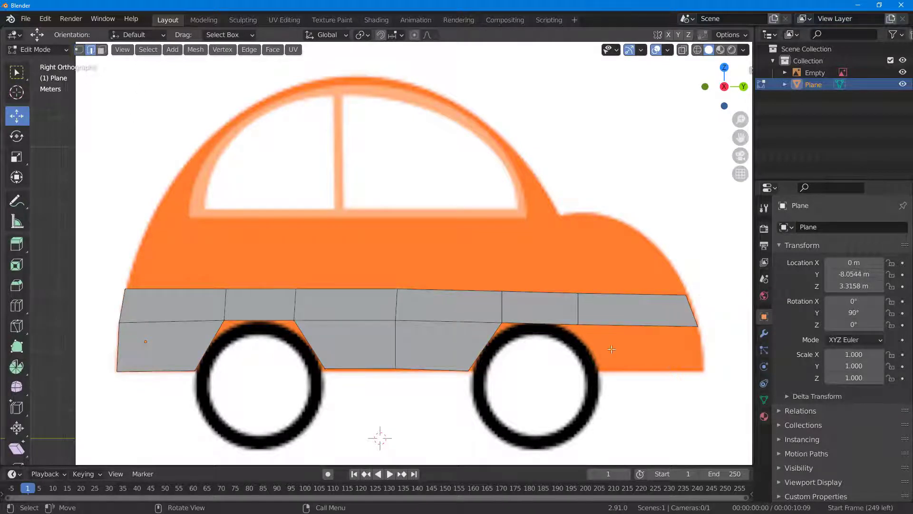
{"action": "left_click", "coordinate": [621, 324]}
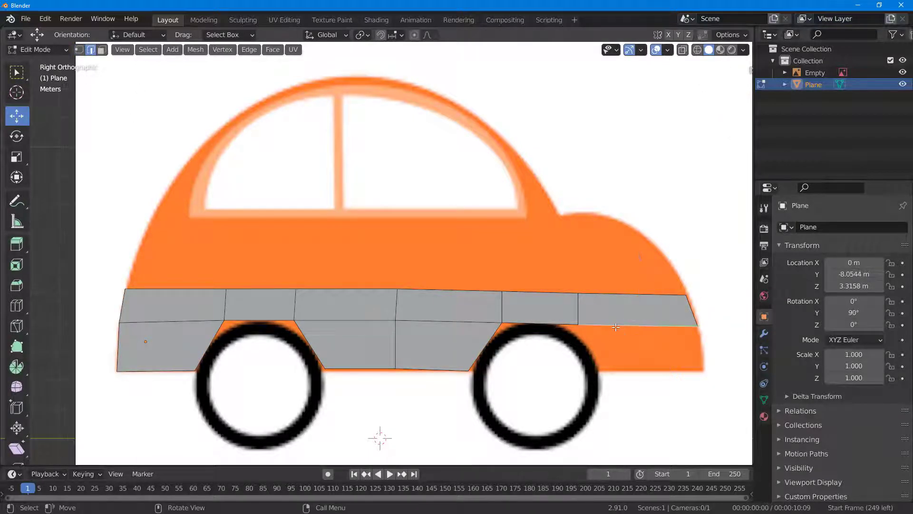
{"action": "key", "text": "e"}
{"action": "left_click", "coordinate": [619, 368]}
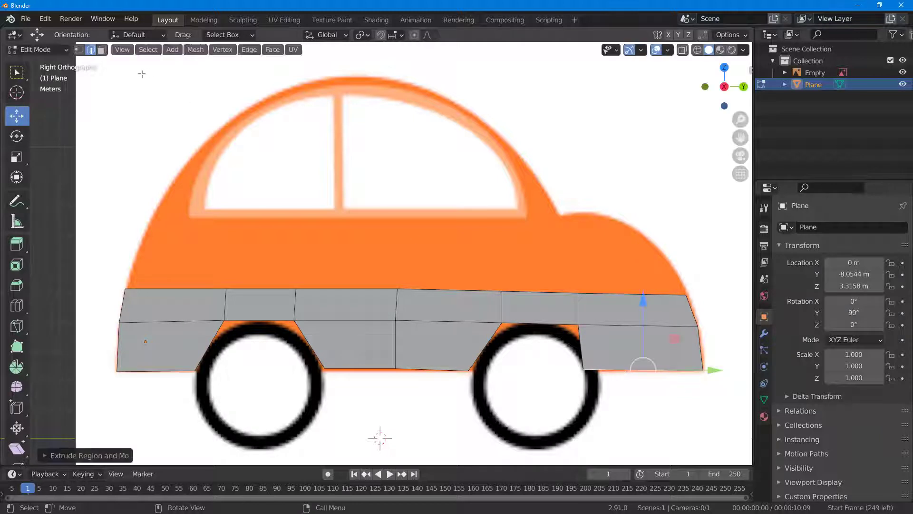
- Move the new bottom vertex beside the front wheel forward so the edge slants along the front of the wheel arch
{"action": "key", "text": "1"}
{"action": "left_click", "coordinate": [583, 369]}
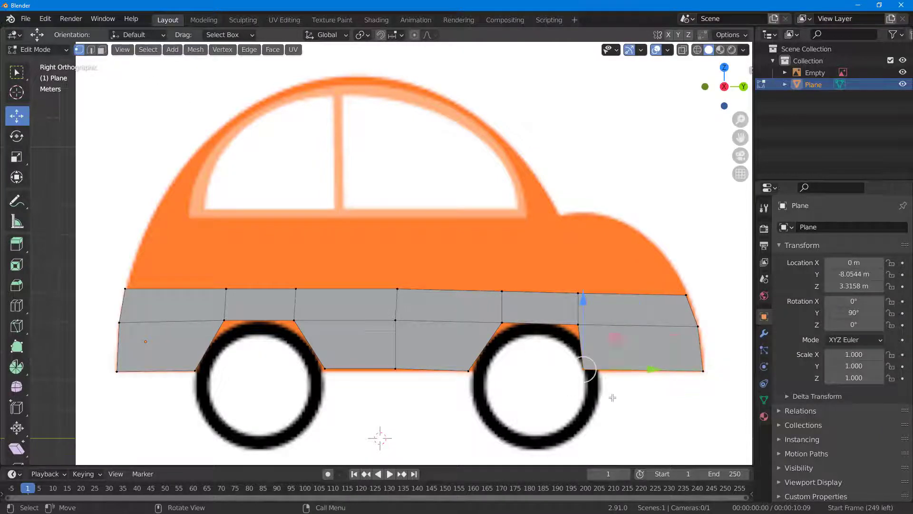
{"action": "mouse_move", "coordinate": [648, 371]}
{"action": "left_mouse_down"}
{"action": "mouse_move", "coordinate": [673, 373]}
{"action": "mouse_move", "coordinate": [663, 372]}
{"action": "left_mouse_up"}
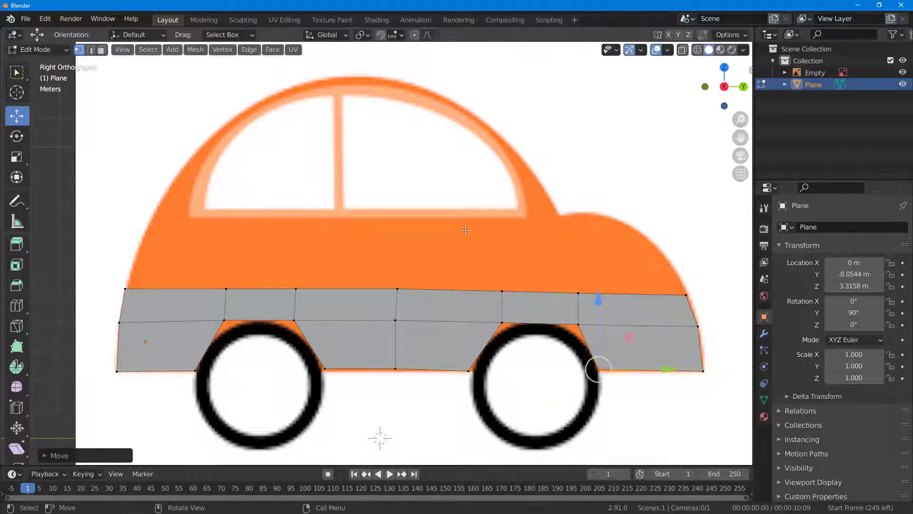
{"action": "key", "text": "g"}
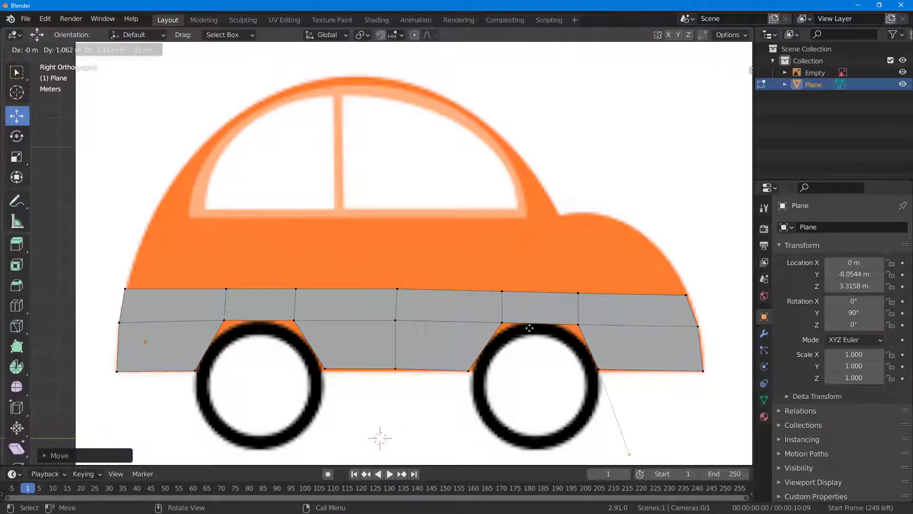
{"action": "left_click", "coordinate": [626, 358]}
{"action": "key", "text": "ctrl+z"}
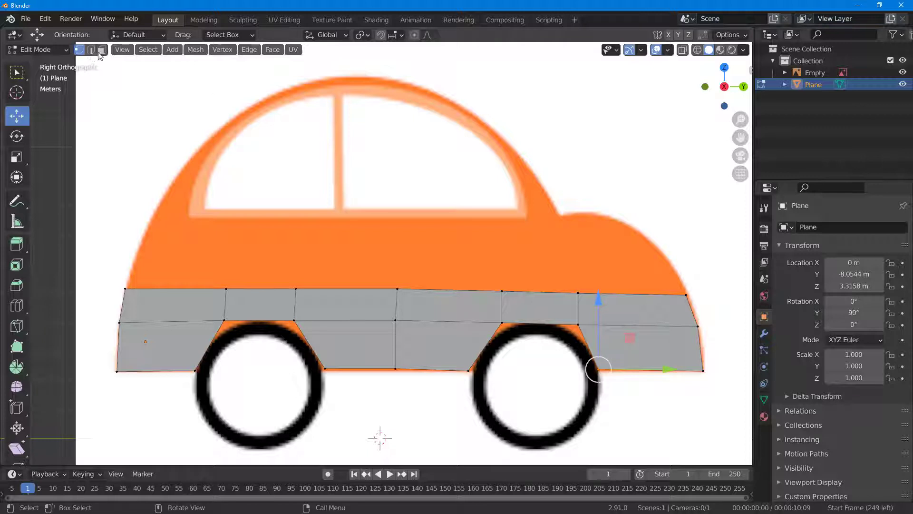
- Extrude all the upper edges of the body strip up to the base line of the windows
{"action": "left_click", "coordinate": [90, 49]}
{"action": "key", "text": "b"}
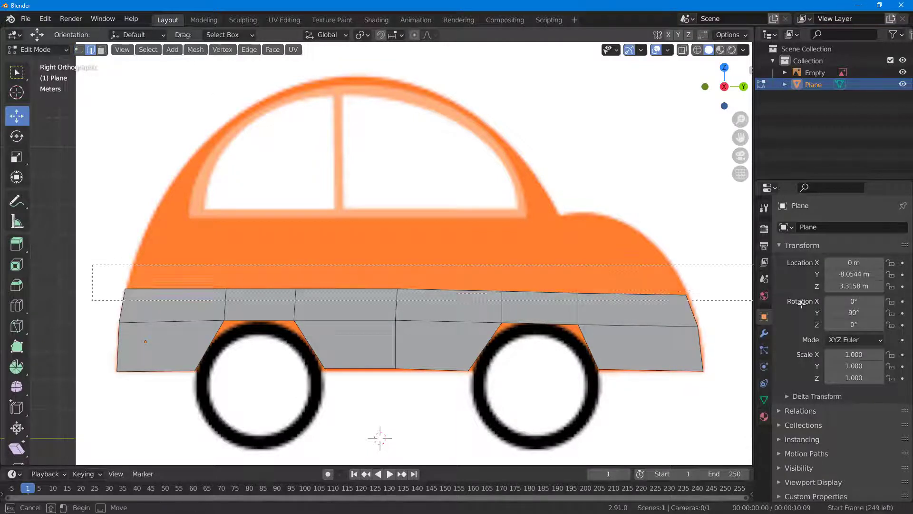
{"action": "left_click_drag", "start_coordinate": [802, 305], "coordinate": [802, 302]}
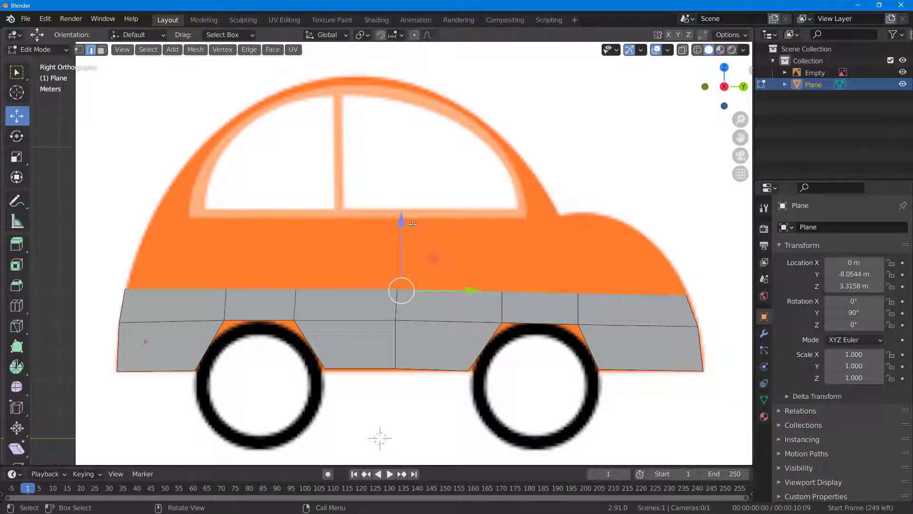
{"action": "key", "text": "e"}
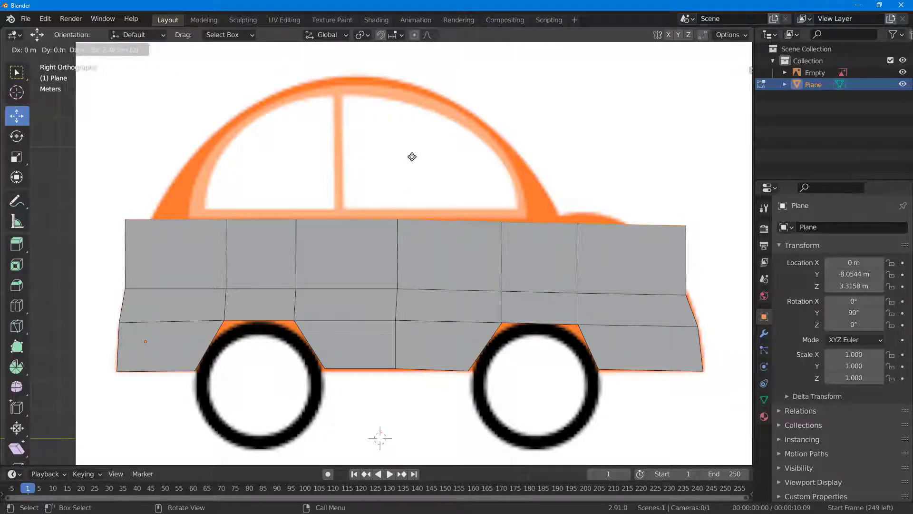
{"action": "left_click", "coordinate": [412, 154]}
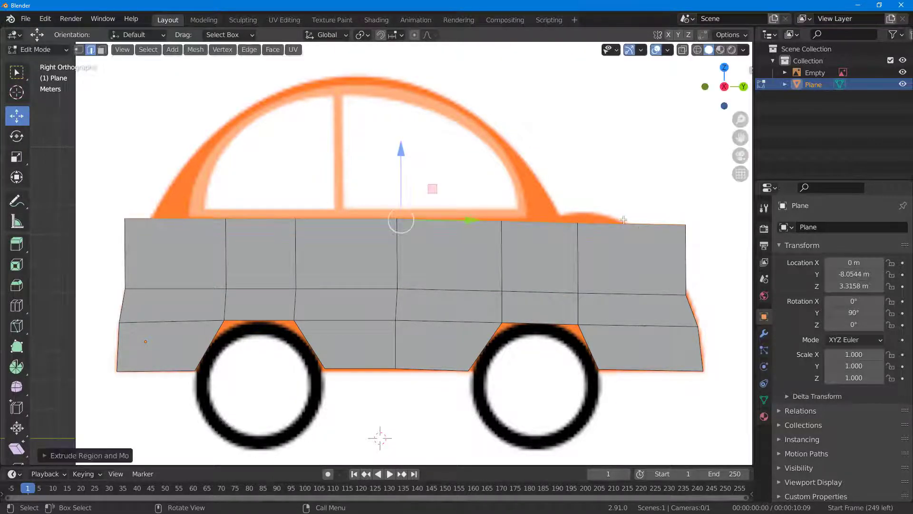
{"action": "key", "text": "e"}
{"action": "right_click", "coordinate": [683, 226]}
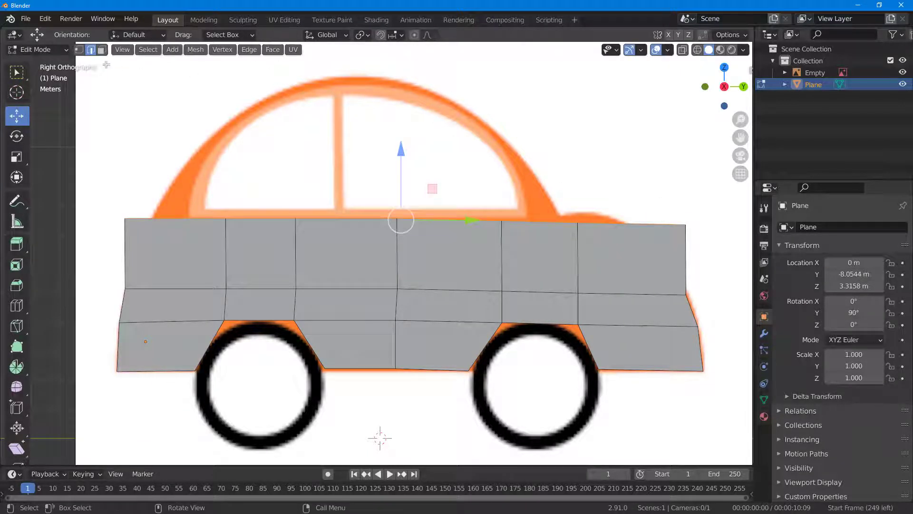
- Move the top rear vertex forward and the top front vertex back about 2 m along Y to meet the body outline
{"action": "left_click", "coordinate": [79, 50]}
{"action": "left_click_drag", "start_coordinate": [113, 209], "coordinate": [145, 243]}
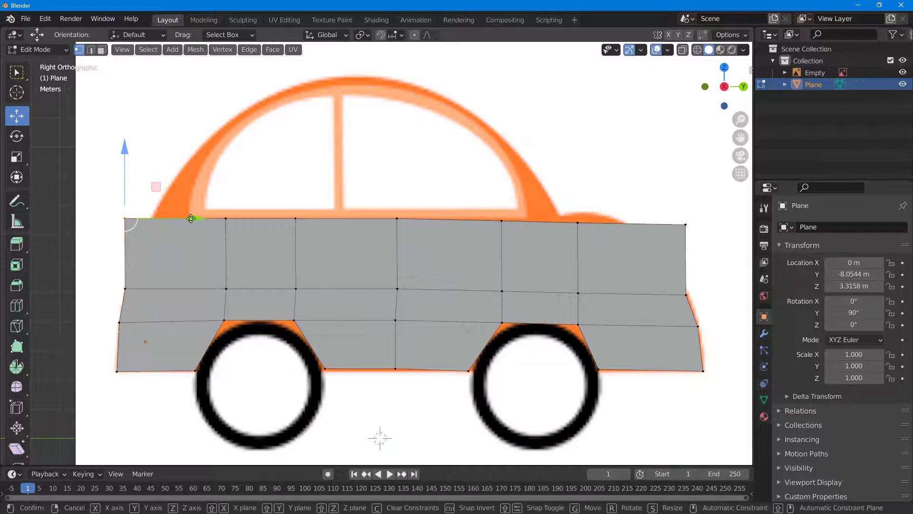
{"action": "key", "text": "g"}
{"action": "key", "text": "y"}
{"action": "left_click", "coordinate": [220, 221]}
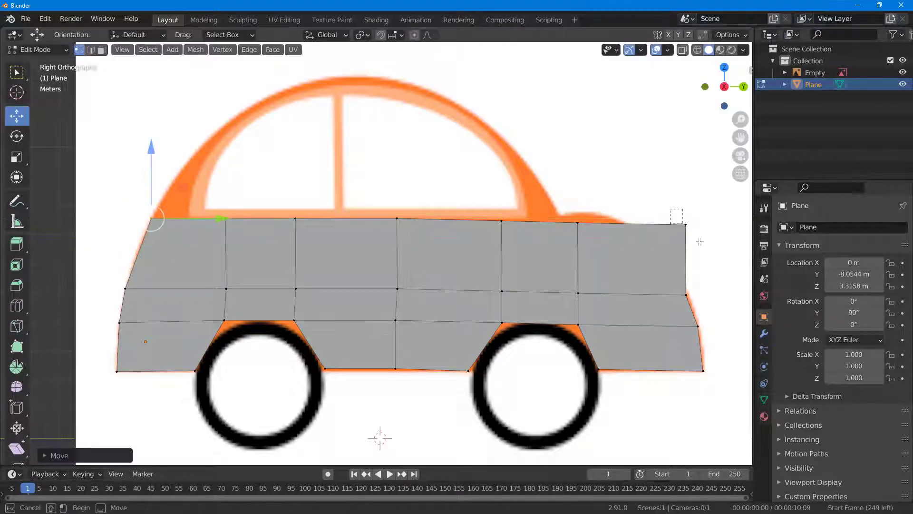
{"action": "key", "text": "g"}
{"action": "key", "text": "y"}
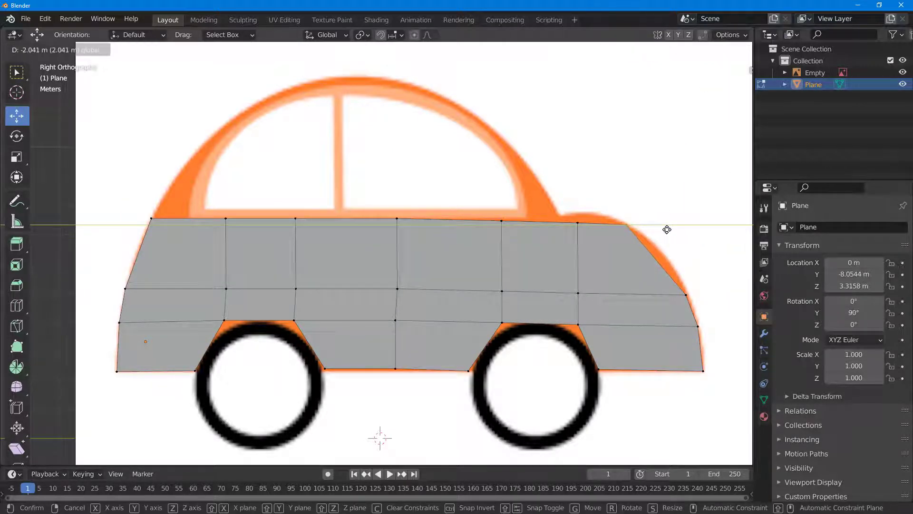
{"action": "left_click", "coordinate": [667, 229]}
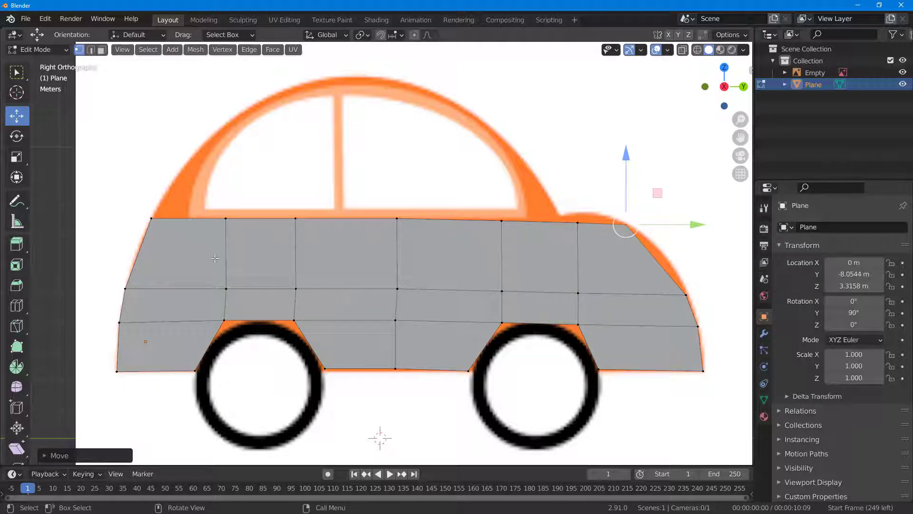
- Add one horizontal loop cut midway through the upper row of faces along the whole body
{"action": "left_click", "coordinate": [17, 306]}
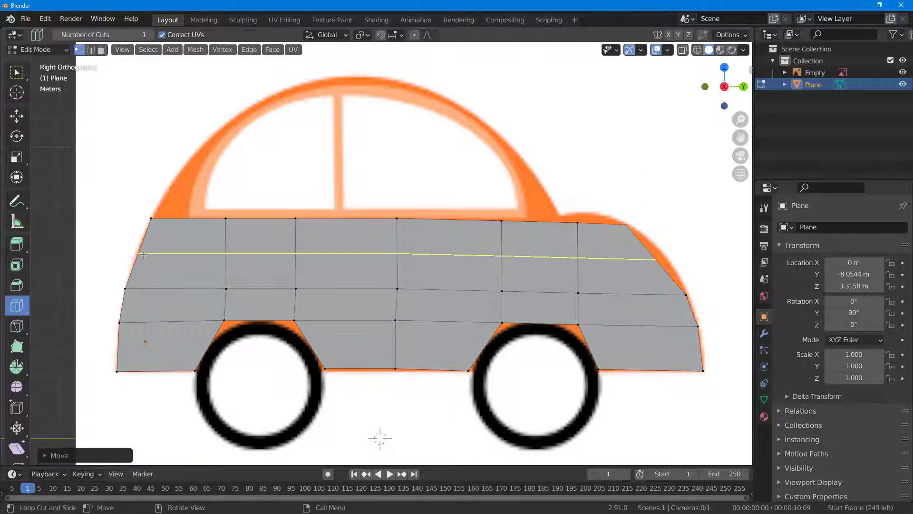
{"action": "left_click", "coordinate": [225, 253]}
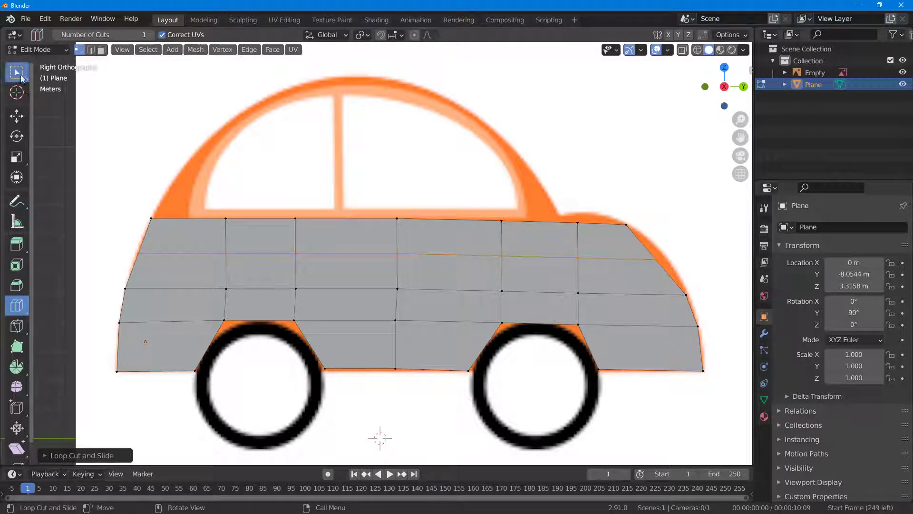
{"action": "left_click", "coordinate": [17, 72]}
{"action": "left_click", "coordinate": [186, 259]}
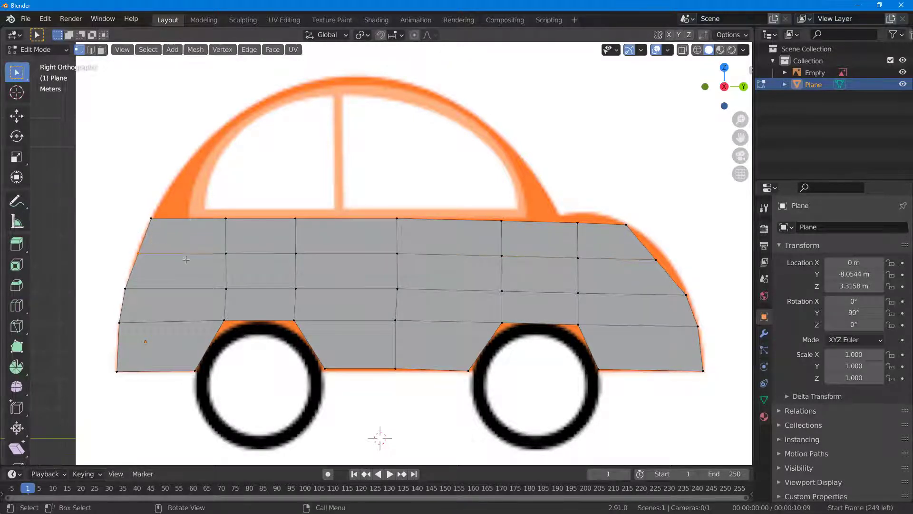
- Fit the new loop's rear and front end vertices outward to the outline, and raise the top vertex above the front wheel to the hood
{"action": "left_click", "coordinate": [16, 116]}
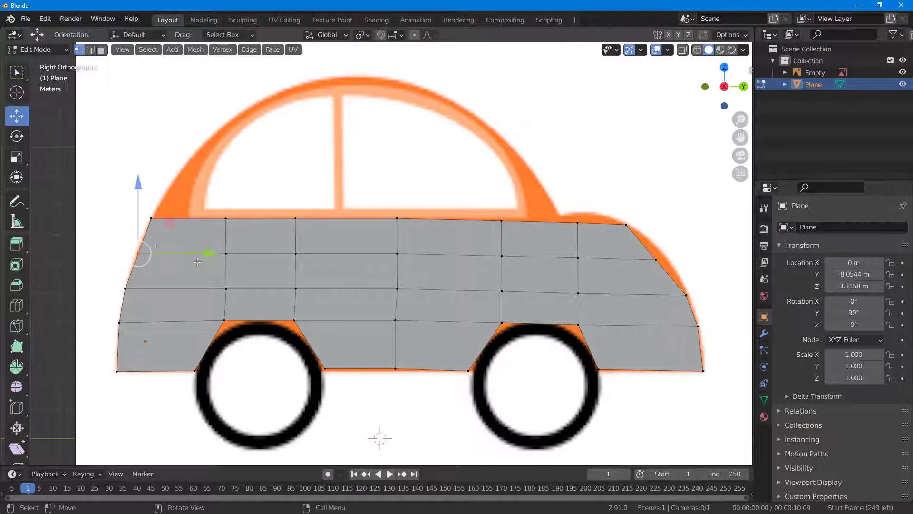
{"action": "left_click_drag", "start_coordinate": [203, 255], "coordinate": [199, 254]}
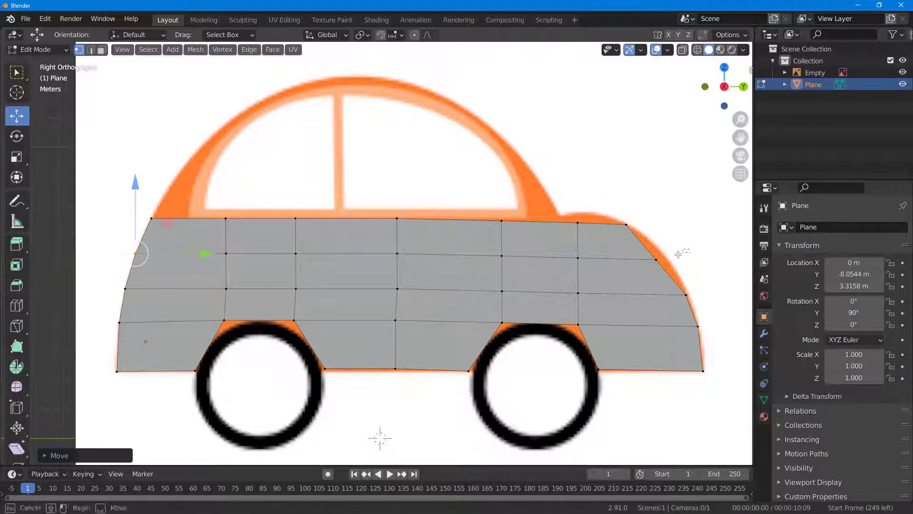
{"action": "left_click", "coordinate": [656, 260]}
{"action": "left_click_drag", "start_coordinate": [713, 260], "coordinate": [723, 260]}
{"action": "left_click", "coordinate": [577, 222]}
{"action": "left_click_drag", "start_coordinate": [580, 171], "coordinate": [581, 161]}
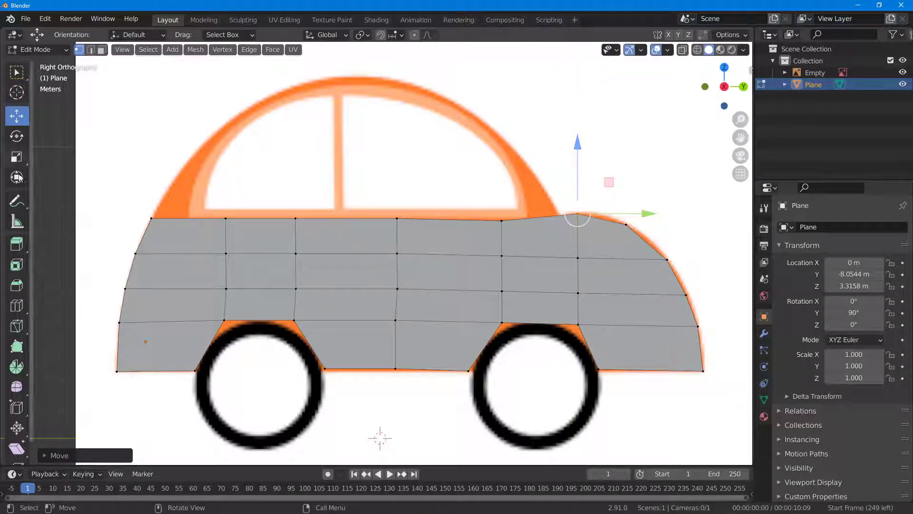
- Add one vertical loop cut behind the rear wheel arch and two vertical loop cuts in the column above the front wheel
{"action": "left_click", "coordinate": [17, 305]}
{"action": "left_click", "coordinate": [176, 259]}
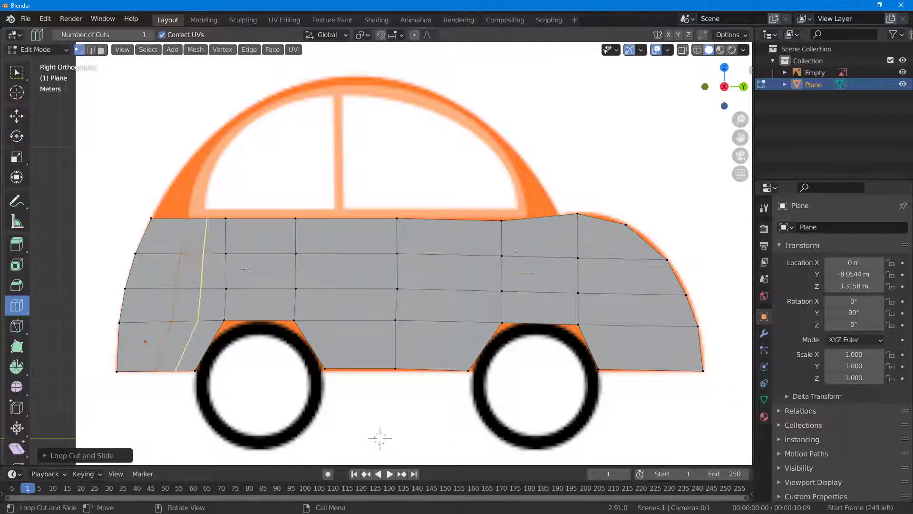
{"action": "left_click", "coordinate": [529, 248]}
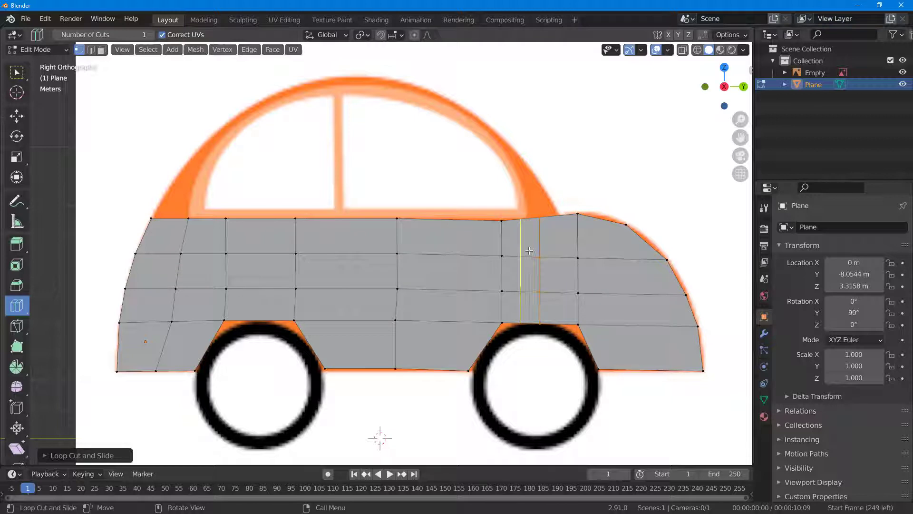
{"action": "left_click", "coordinate": [529, 251]}
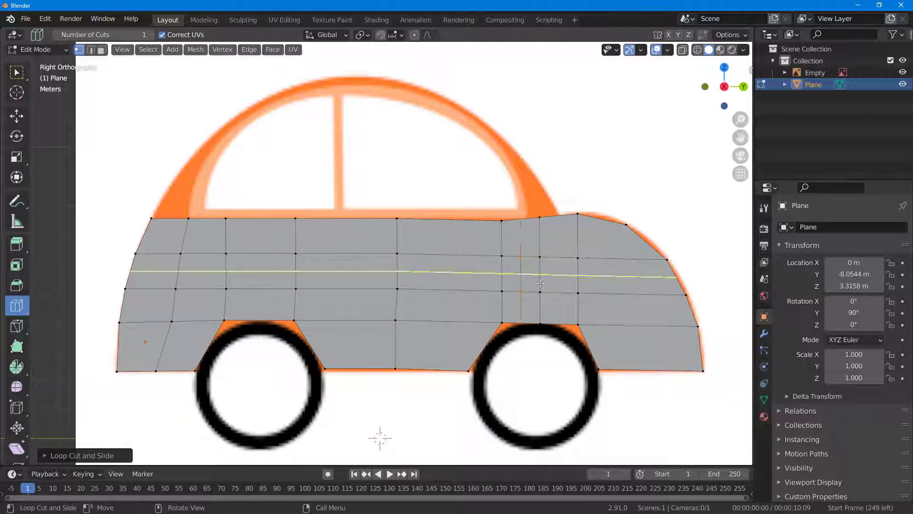
- Move the two new vertical loops above the front wheel forward to line up with both sides of the front window pillar's base
{"action": "left_click", "coordinate": [17, 118]}
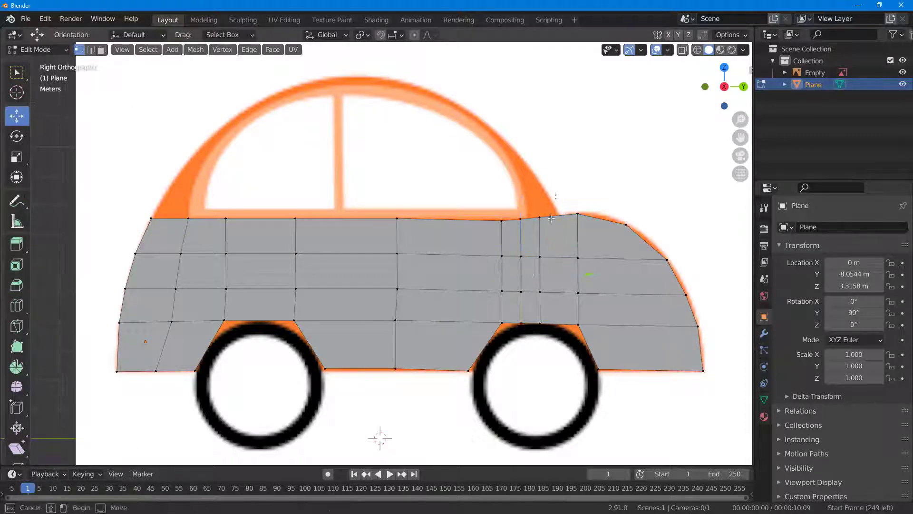
{"action": "left_click_drag", "start_coordinate": [588, 273], "coordinate": [623, 274]}
{"action": "left_click_drag", "start_coordinate": [512, 197], "coordinate": [540, 354]}
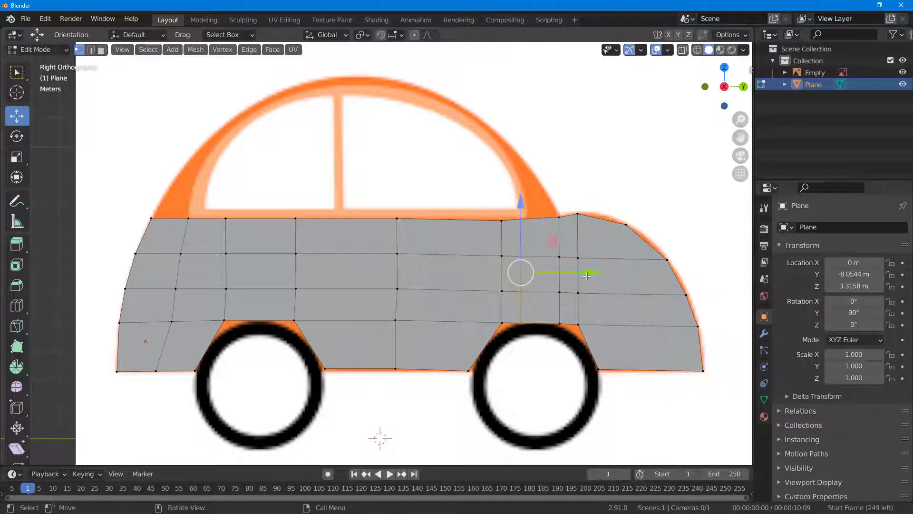
{"action": "left_click_drag", "start_coordinate": [589, 275], "coordinate": [600, 276]}
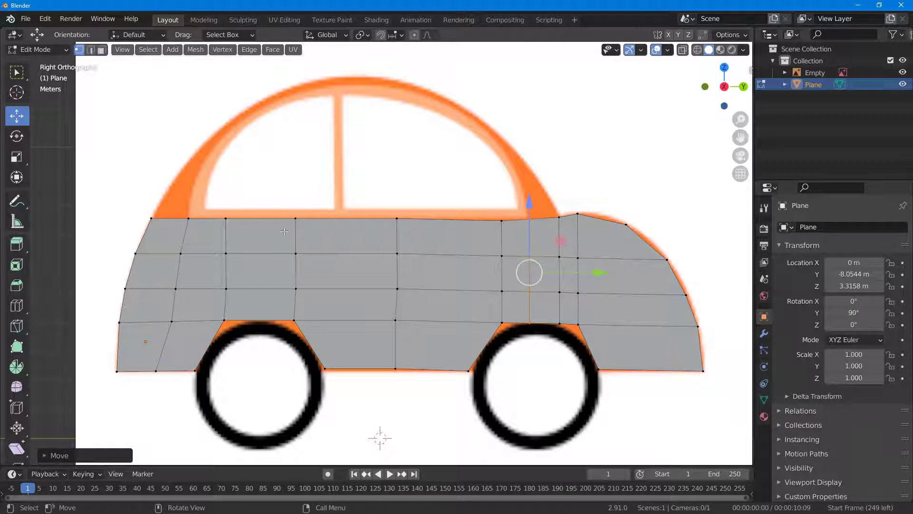
{"action": "left_click", "coordinate": [578, 184]}
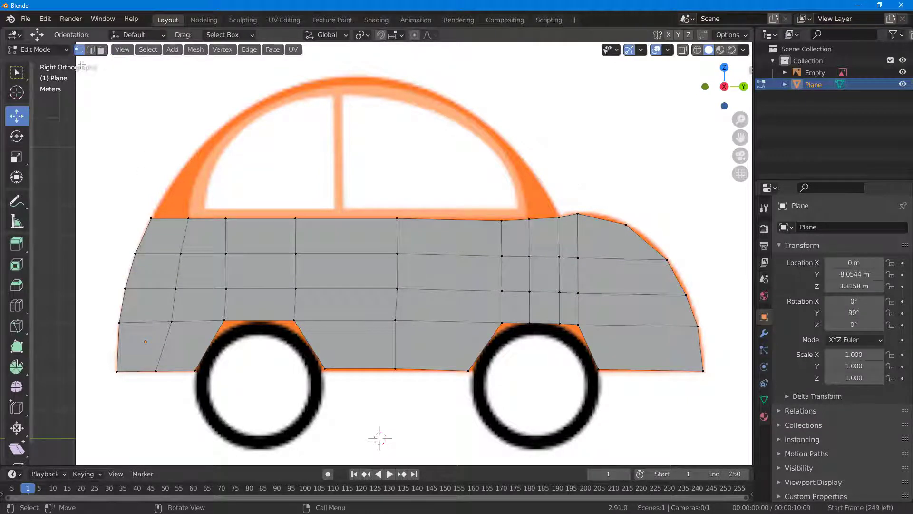
- Extrude the body edge at the front window pillar's base up along the pillar and again along the roof to the middle pillar's top
{"action": "left_click", "coordinate": [90, 50]}
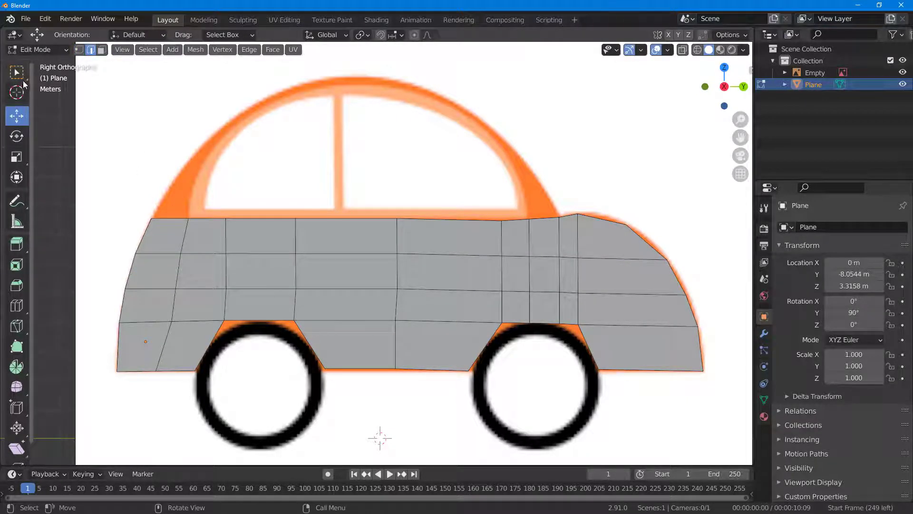
{"action": "left_click", "coordinate": [181, 218]}
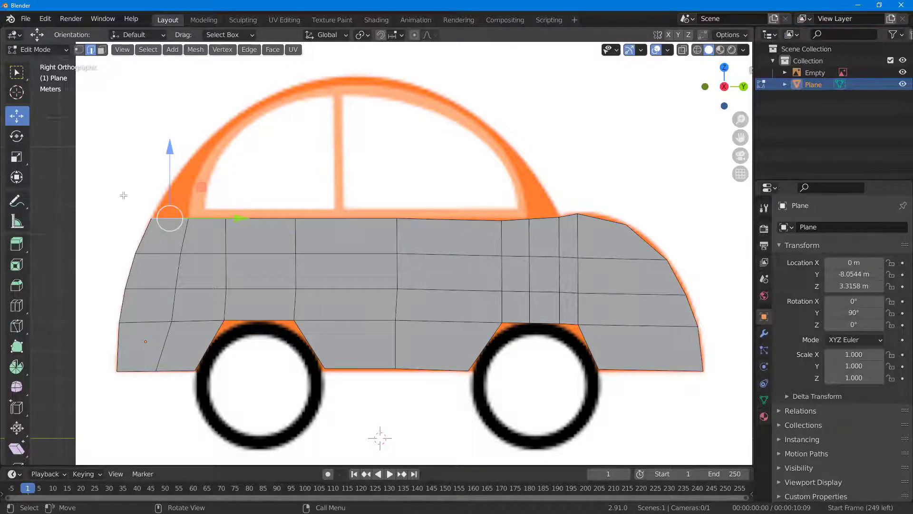
{"action": "left_click_drag", "start_coordinate": [124, 195], "coordinate": [635, 231]}
{"action": "left_click", "coordinate": [581, 186]}
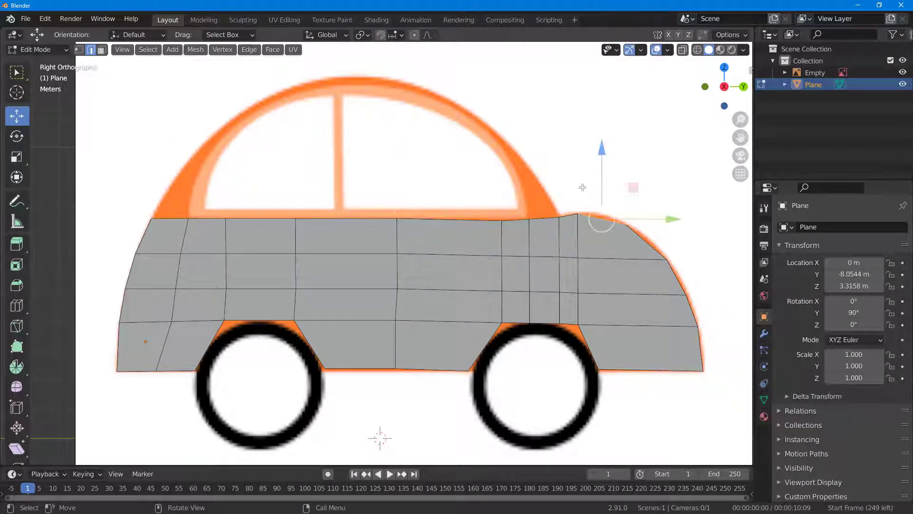
{"action": "left_click", "coordinate": [543, 215]}
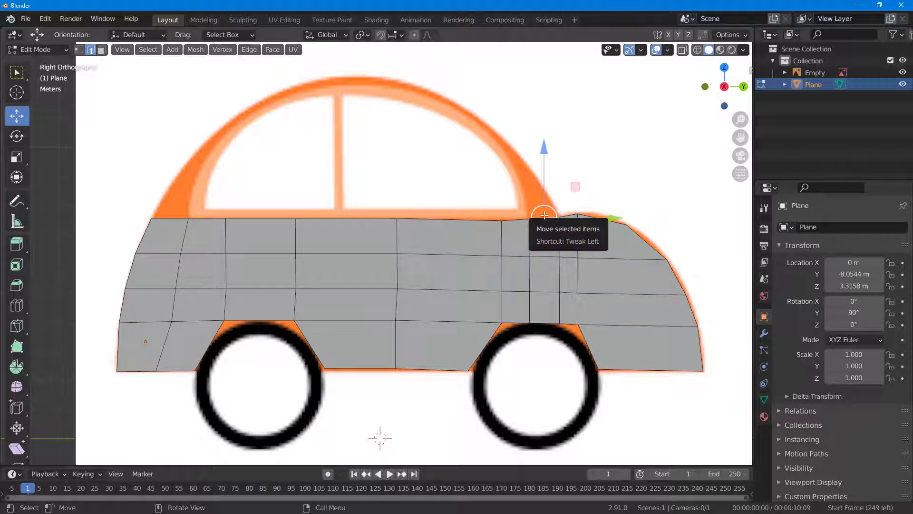
{"action": "key", "text": "e"}
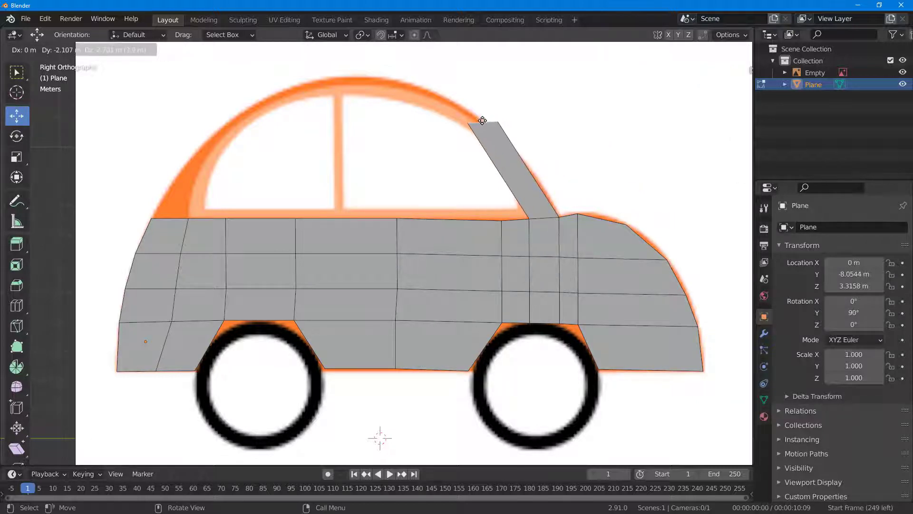
{"action": "left_click", "coordinate": [478, 122]}
{"action": "key", "text": "e"}
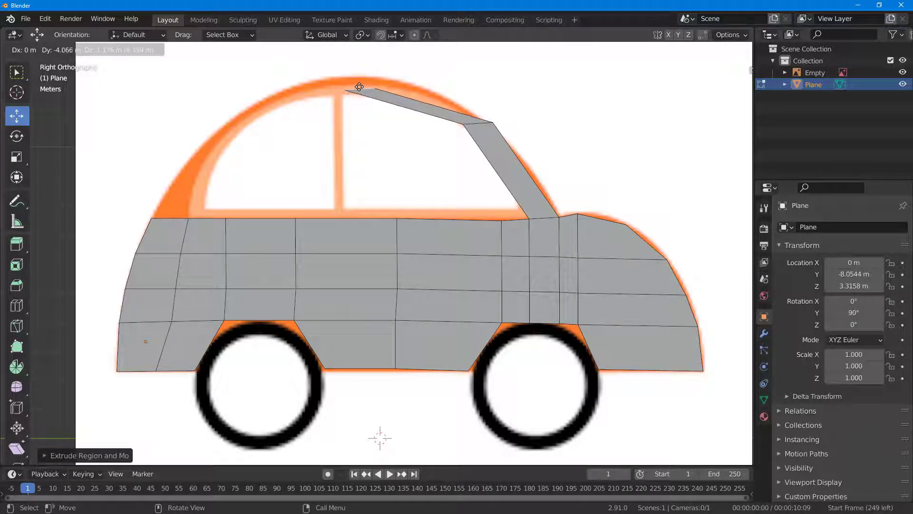
{"action": "left_click", "coordinate": [359, 88]}
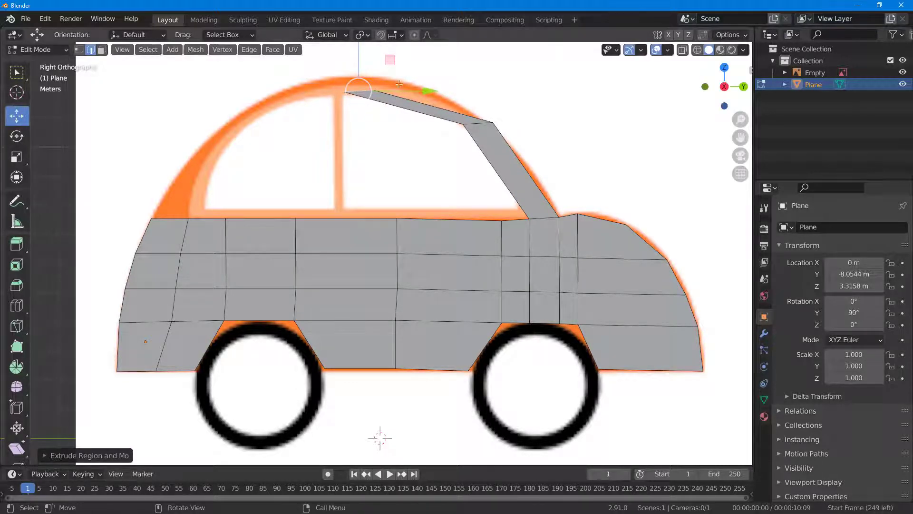
- Fit the front roof strip's end vertices to the front side of the middle pillar, raising the outer one to the roof outline
{"action": "scroll", "coordinate": [478, 79], "scroll_direction": "up", "scroll_amount": 1}
{"action": "scroll", "coordinate": [561, 92], "scroll_direction": "down", "scroll_amount": 1}
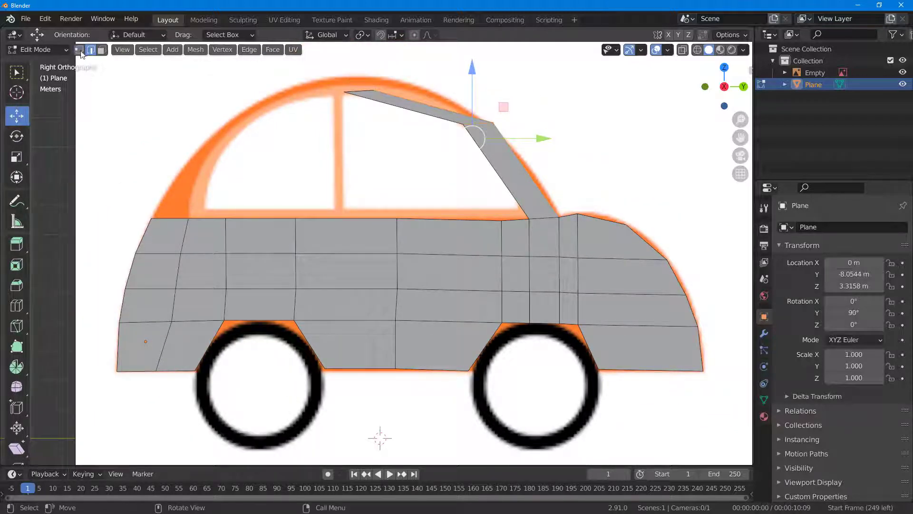
{"action": "key", "text": "1"}
{"action": "left_click", "coordinate": [578, 206]}
{"action": "left_click", "coordinate": [494, 122]}
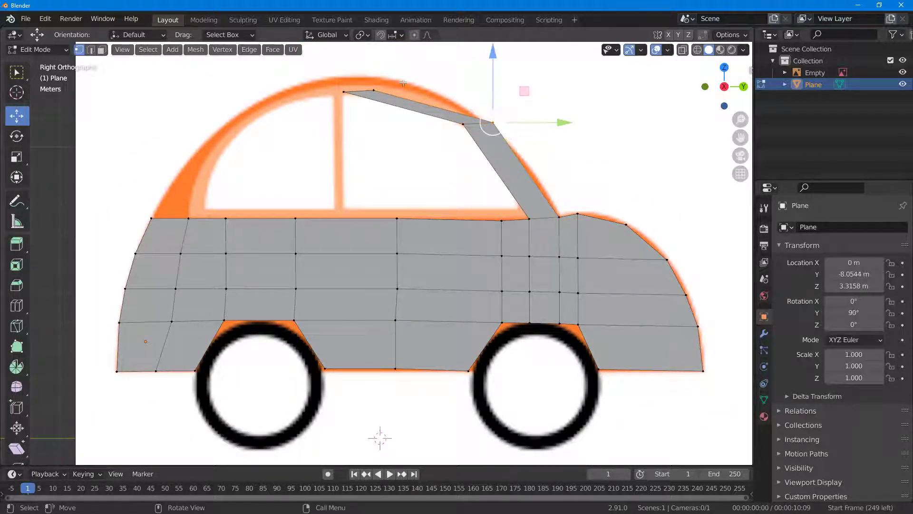
{"action": "left_click", "coordinate": [377, 88]}
{"action": "left_click_drag", "start_coordinate": [379, 86], "coordinate": [348, 74]}
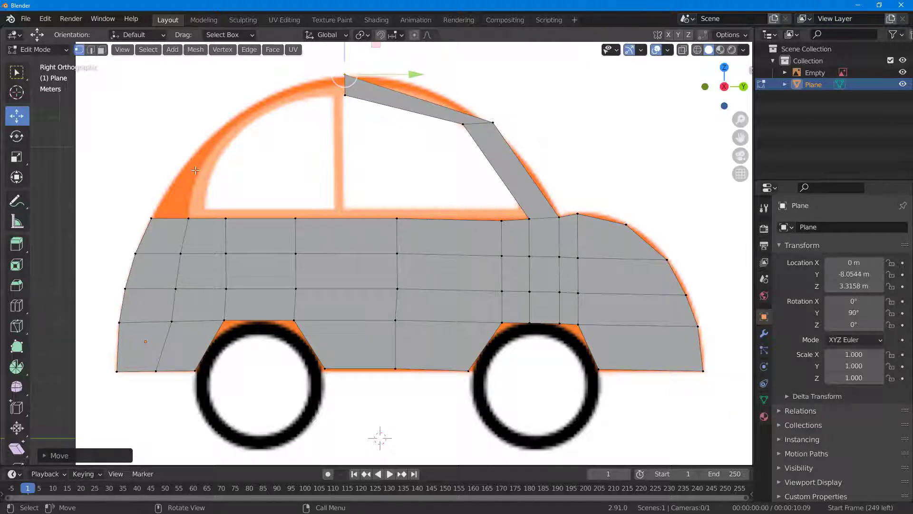
- Extrude the body edge at the rear pillar's base diagonally up to the rear side of the middle pillar's top
{"action": "left_click", "coordinate": [89, 51]}
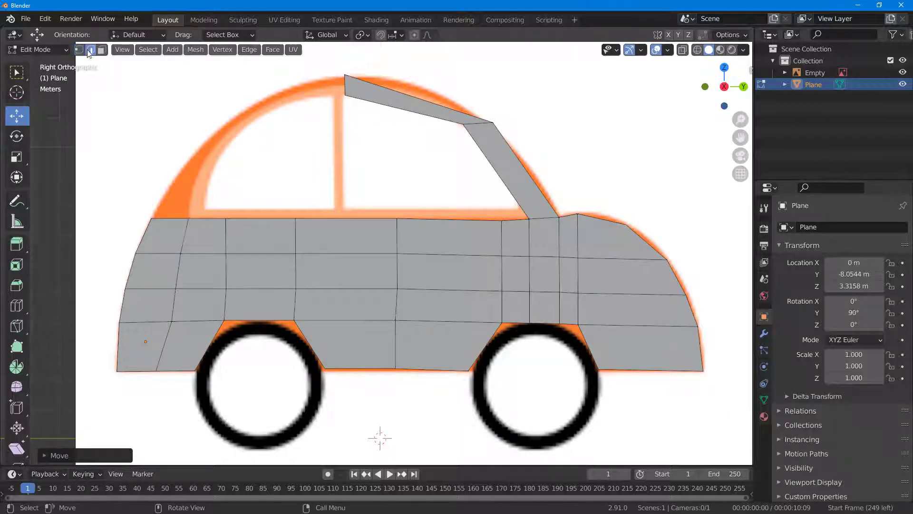
{"action": "left_click", "coordinate": [174, 217]}
{"action": "key", "text": "e"}
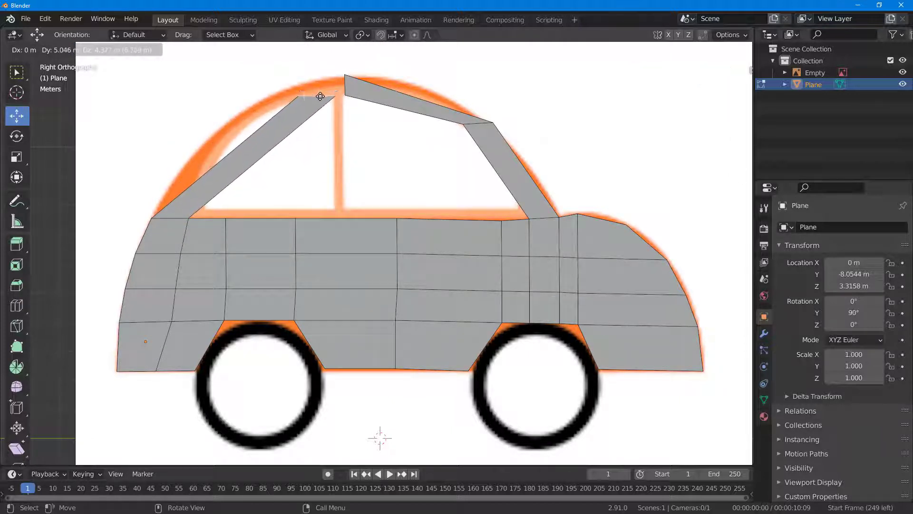
{"action": "left_click", "coordinate": [288, 99]}
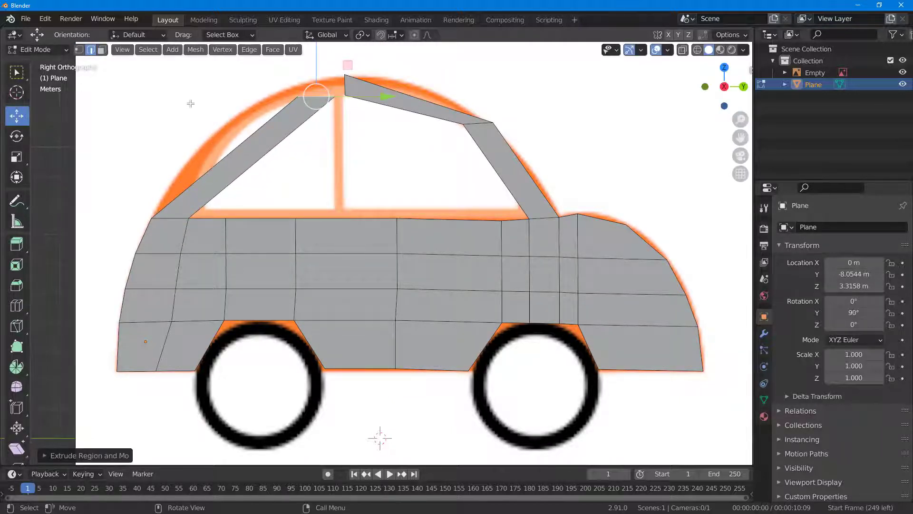
- Move the rear roof strip's outer end vertex up to the roof outline beside the middle pillar
{"action": "left_click", "coordinate": [285, 82]}
{"action": "left_click_drag", "start_coordinate": [285, 82], "coordinate": [308, 106]}
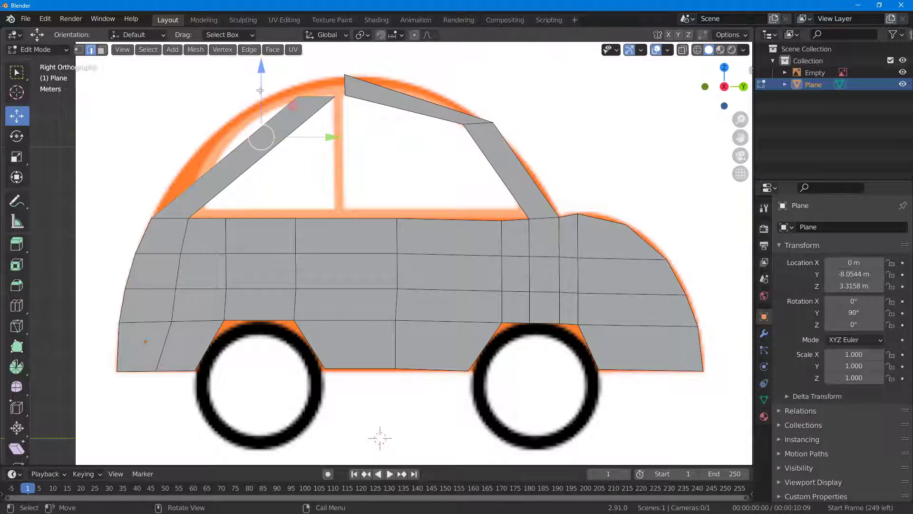
{"action": "left_click", "coordinate": [82, 50]}
{"action": "left_click_drag", "start_coordinate": [275, 78], "coordinate": [307, 105]}
{"action": "key", "text": "g"}
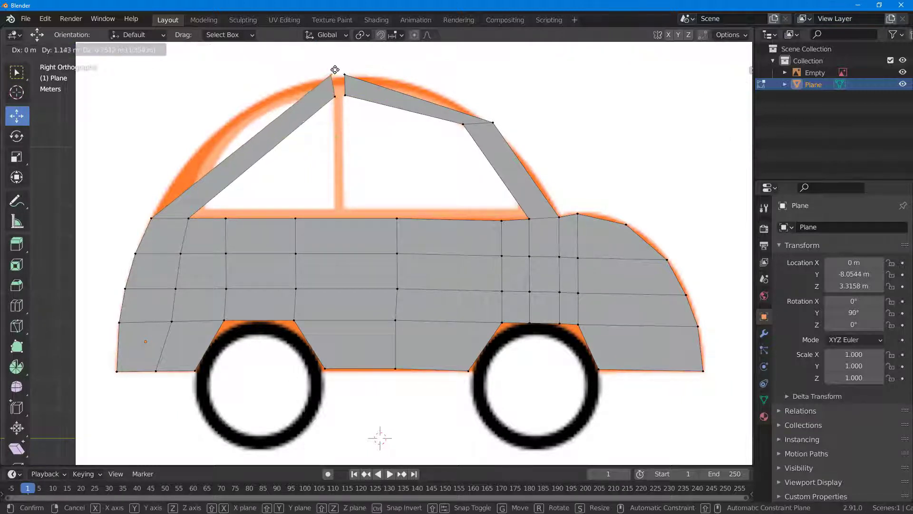
{"action": "left_click", "coordinate": [335, 72]}
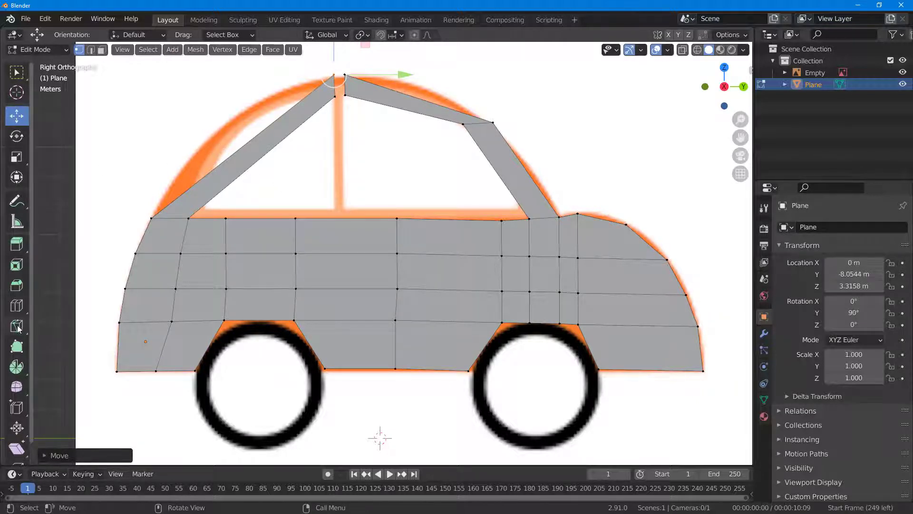
- Add two loop cuts across the rear roof strip and one across each of the two front roof strip segments
{"action": "left_click", "coordinate": [16, 307]}
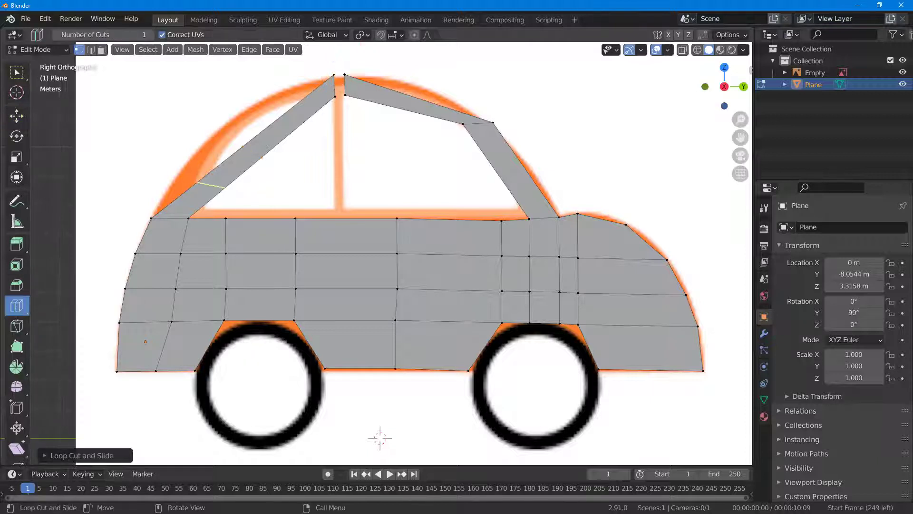
{"action": "left_click", "coordinate": [61, 454]}
{"action": "left_click", "coordinate": [159, 362]}
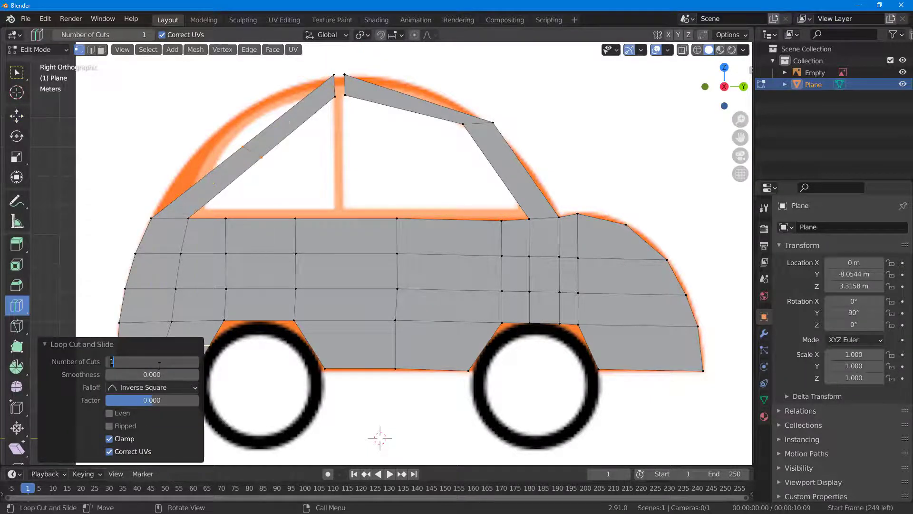
{"action": "type", "text": "2"}
{"action": "key", "text": "Return"}
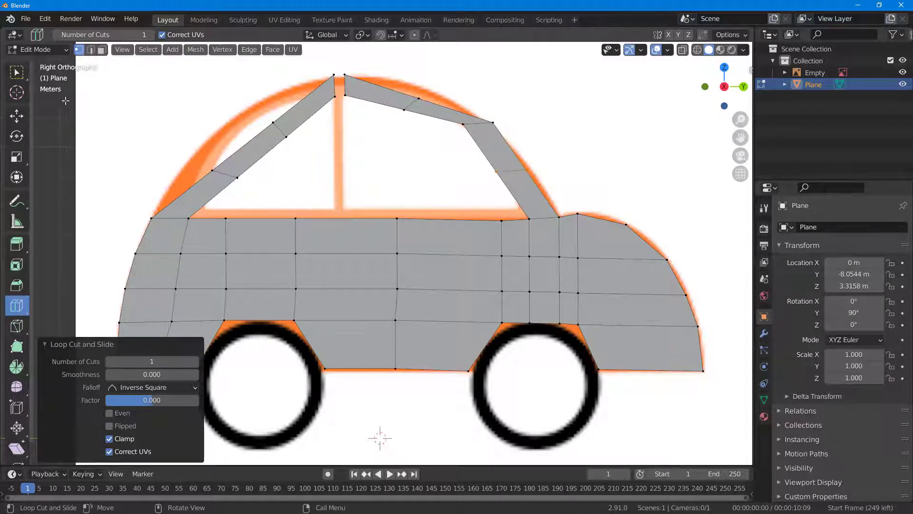
- Move the new cuts on the rear and front roof strips outward to follow the curved roof outline
{"action": "key", "text": "w"}
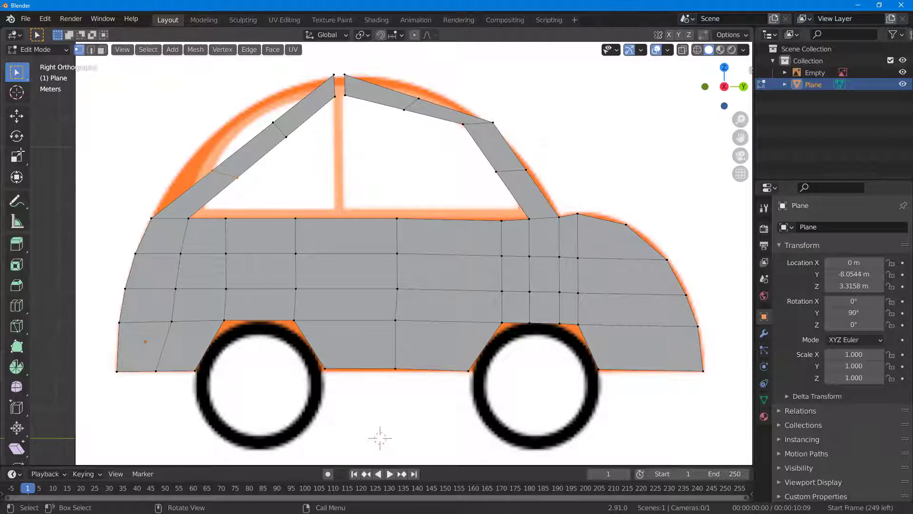
{"action": "left_click", "coordinate": [17, 117]}
{"action": "left_click_drag", "start_coordinate": [224, 173], "coordinate": [204, 158]}
{"action": "left_click_drag", "start_coordinate": [260, 109], "coordinate": [303, 164]}
{"action": "left_click_drag", "start_coordinate": [287, 131], "coordinate": [271, 105]}
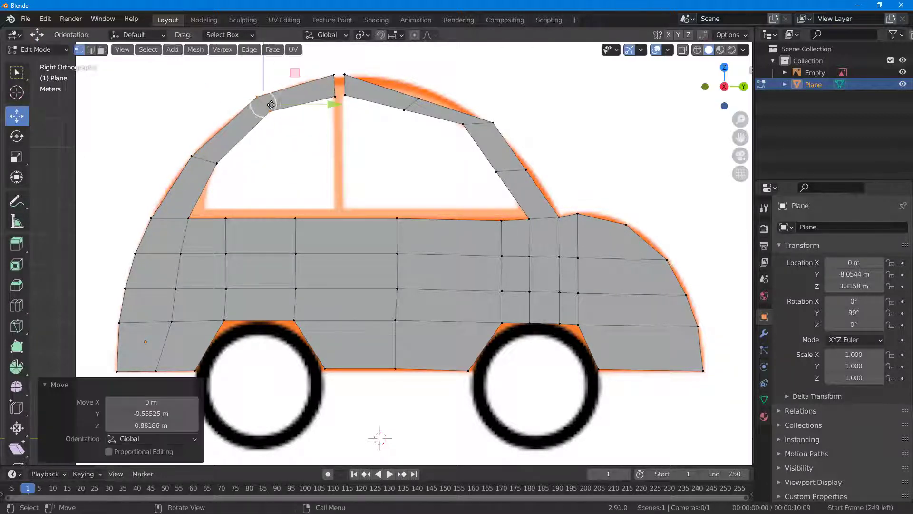
{"action": "mouse_move", "coordinate": [436, 81]}
{"action": "left_mouse_down"}
{"action": "mouse_move", "coordinate": [399, 125]}
{"action": "mouse_move", "coordinate": [425, 96]}
{"action": "left_mouse_up"}
{"action": "left_click_drag", "start_coordinate": [483, 161], "coordinate": [528, 171]}
{"action": "left_click", "coordinate": [377, 168]}
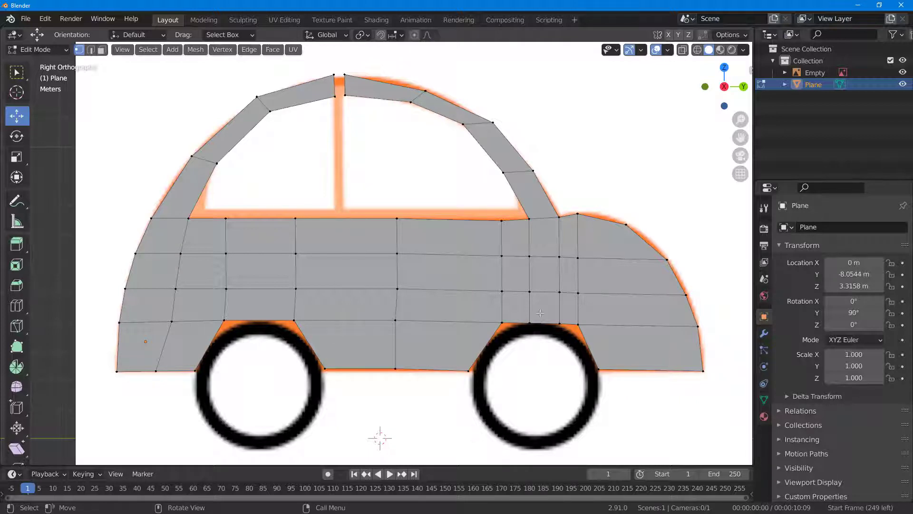
- Round the front wheel arch by raising its two middle top vertices and lowering the vertices at its front and rear corners
{"action": "left_click_drag", "start_coordinate": [525, 312], "coordinate": [571, 346]}
{"action": "left_click_drag", "start_coordinate": [547, 276], "coordinate": [547, 267]}
{"action": "left_click_drag", "start_coordinate": [589, 330], "coordinate": [590, 332]}
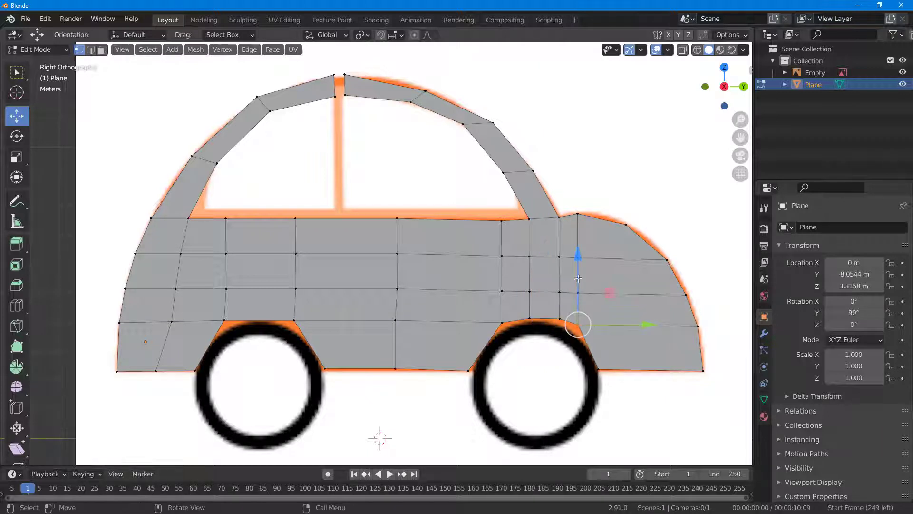
{"action": "left_click_drag", "start_coordinate": [579, 279], "coordinate": [580, 286]}
{"action": "left_click_drag", "start_coordinate": [482, 318], "coordinate": [499, 333]}
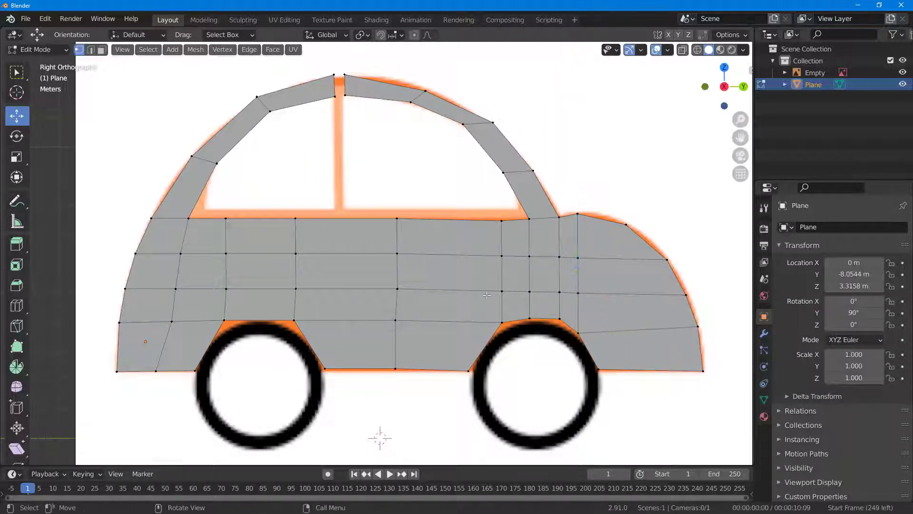
{"action": "left_click_drag", "start_coordinate": [492, 302], "coordinate": [510, 328]}
{"action": "left_click_drag", "start_coordinate": [503, 265], "coordinate": [505, 273]}
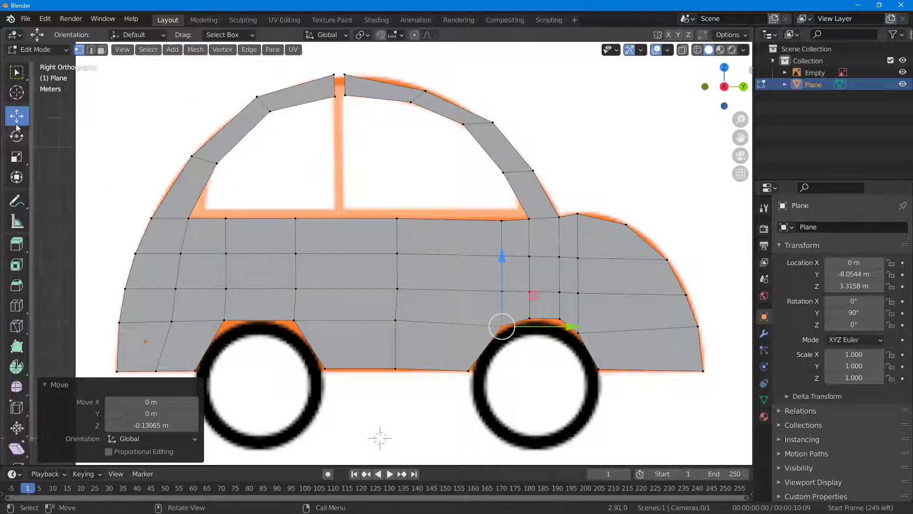
- Add two vertical loop cuts through the body below the middle window pillar
{"action": "left_click", "coordinate": [17, 305]}
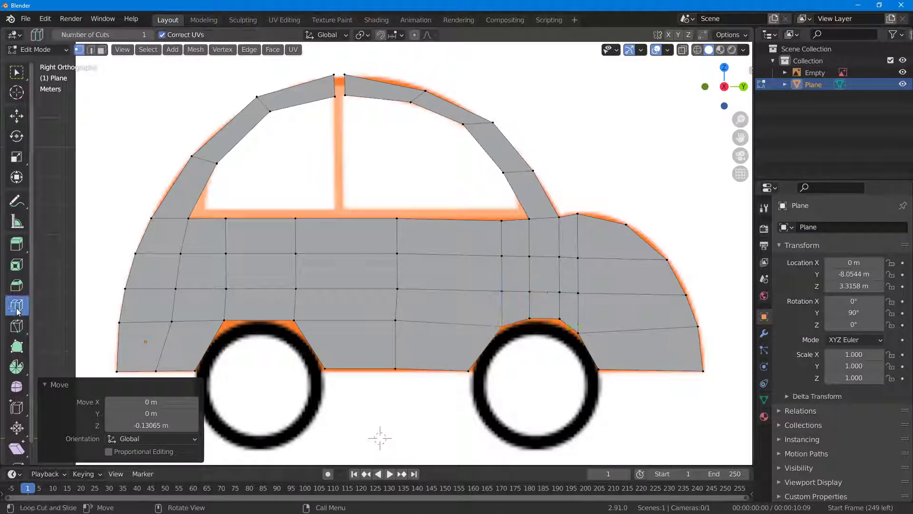
{"action": "left_click", "coordinate": [341, 257]}
{"action": "left_click", "coordinate": [336, 257]}
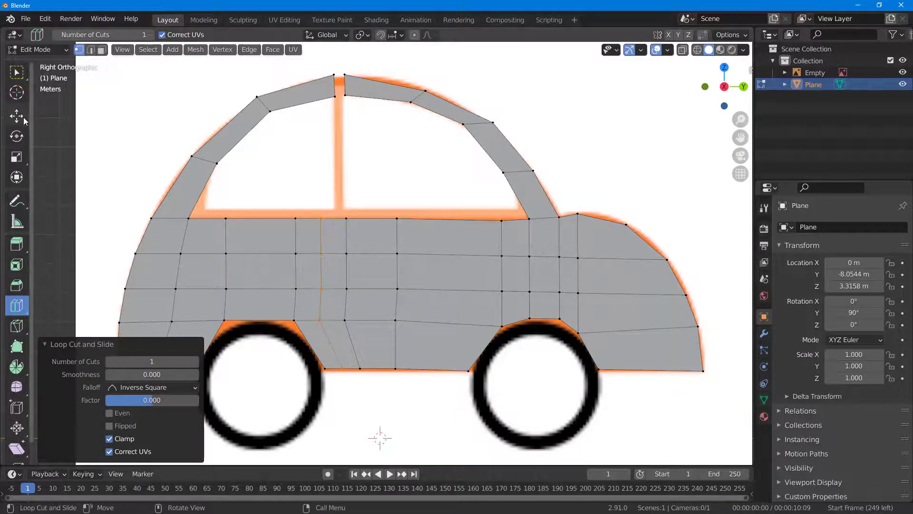
- Align the two new vertical loops with the front and rear sides of the middle window pillar
{"action": "left_click", "coordinate": [23, 118]}
{"action": "left_click_drag", "start_coordinate": [396, 291], "coordinate": [410, 296]}
{"action": "left_click", "coordinate": [358, 375]}
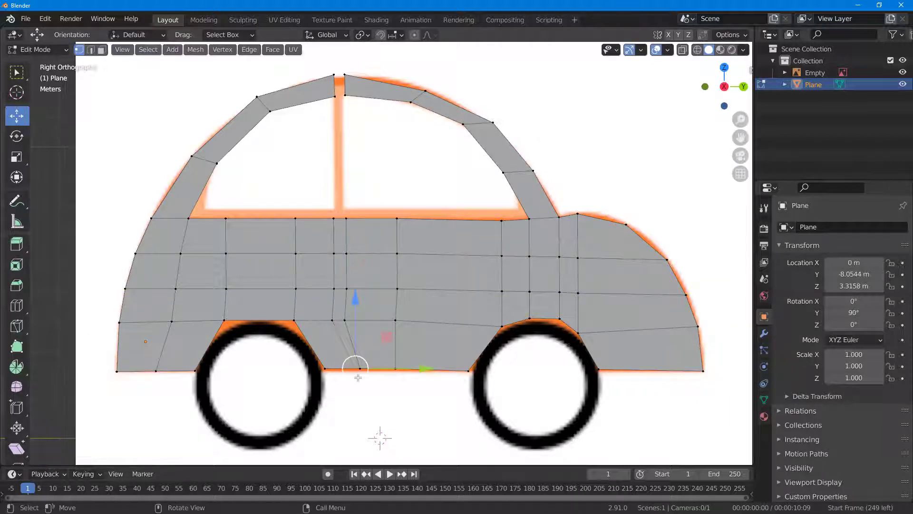
{"action": "mouse_move", "coordinate": [419, 370]}
{"action": "left_mouse_down"}
{"action": "mouse_move", "coordinate": [397, 371]}
{"action": "mouse_move", "coordinate": [403, 376]}
{"action": "left_mouse_up"}
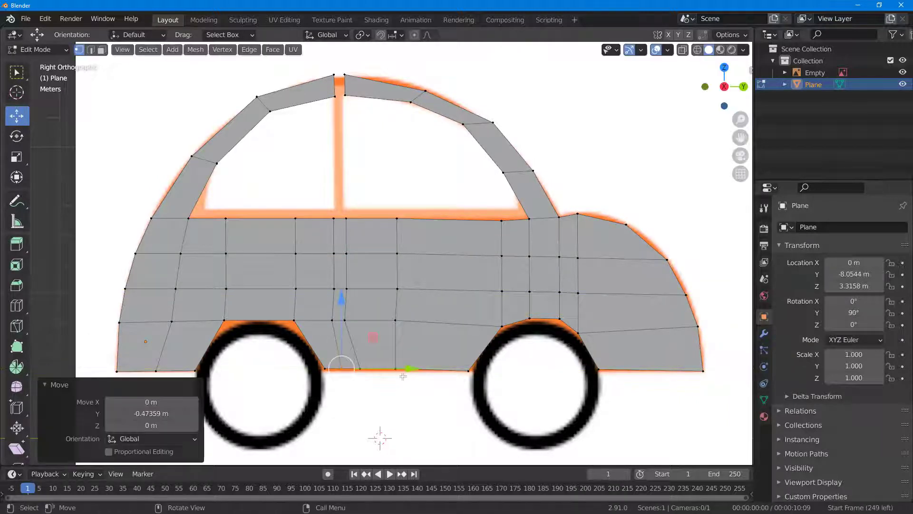
{"action": "left_click_drag", "start_coordinate": [341, 202], "coordinate": [386, 355]}
{"action": "left_click_drag", "start_coordinate": [378, 387], "coordinate": [379, 386]}
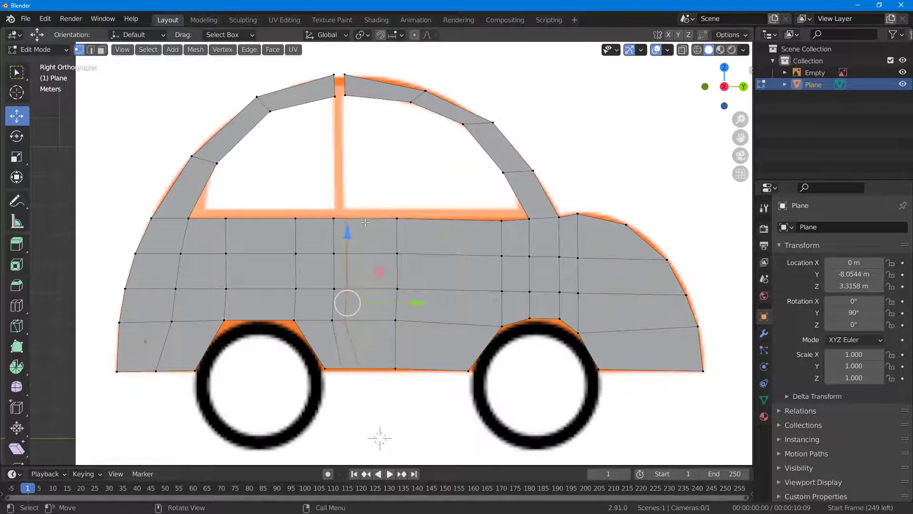
- Extrude the body edge below the middle pillar up to the roof strips' underside and again about 0.87 m to the roof's top
{"action": "left_click", "coordinate": [346, 218]}
{"action": "left_click", "coordinate": [17, 73]}
{"action": "key", "text": "2"}
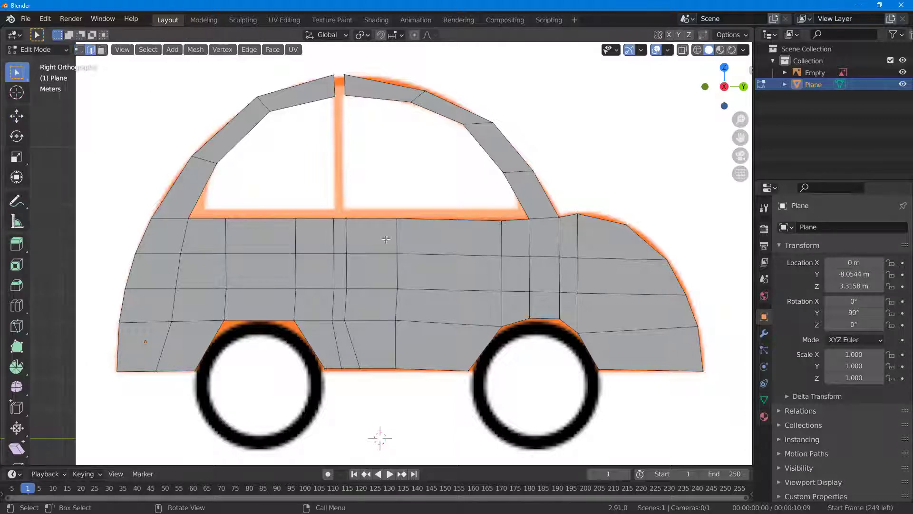
{"action": "key", "text": "e"}
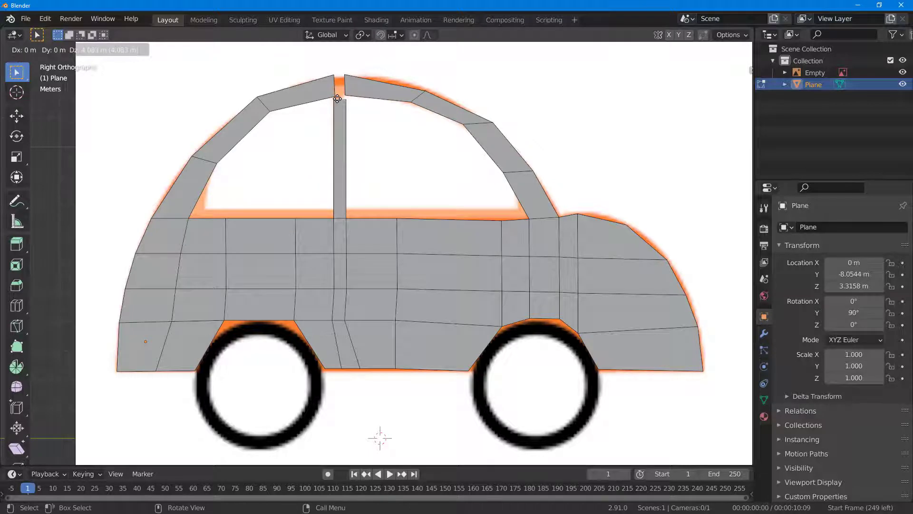
{"action": "left_click", "coordinate": [337, 98]}
{"action": "key", "text": "g"}
{"action": "left_click", "coordinate": [336, 74]}
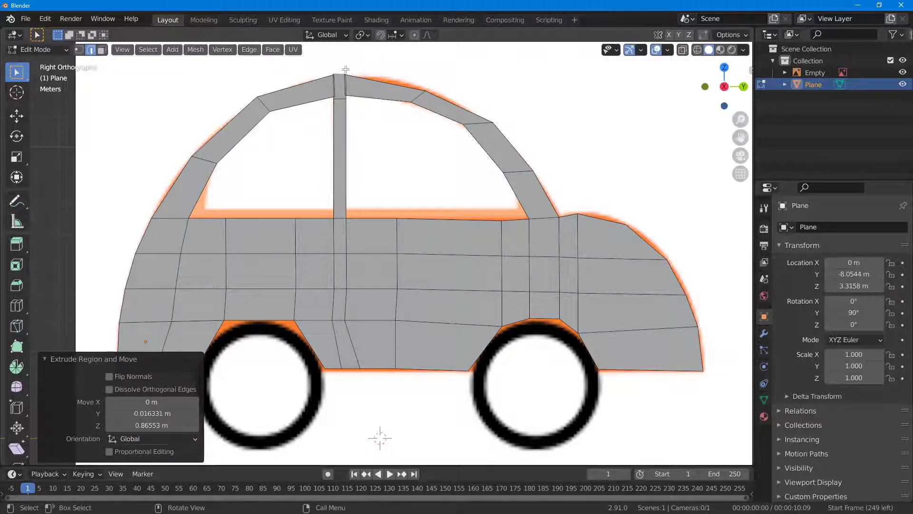
- Merge the overlapping top vertices of the middle pillar and the front and rear roof strips at their centers
{"action": "scroll", "coordinate": [352, 106], "scroll_direction": "up", "scroll_amount": 4}
{"action": "middle_click_drag", "start_coordinate": [378, 112], "coordinate": [419, 387], "text": "shift"}
{"action": "scroll", "coordinate": [407, 130], "scroll_direction": "up", "scroll_amount": 3}
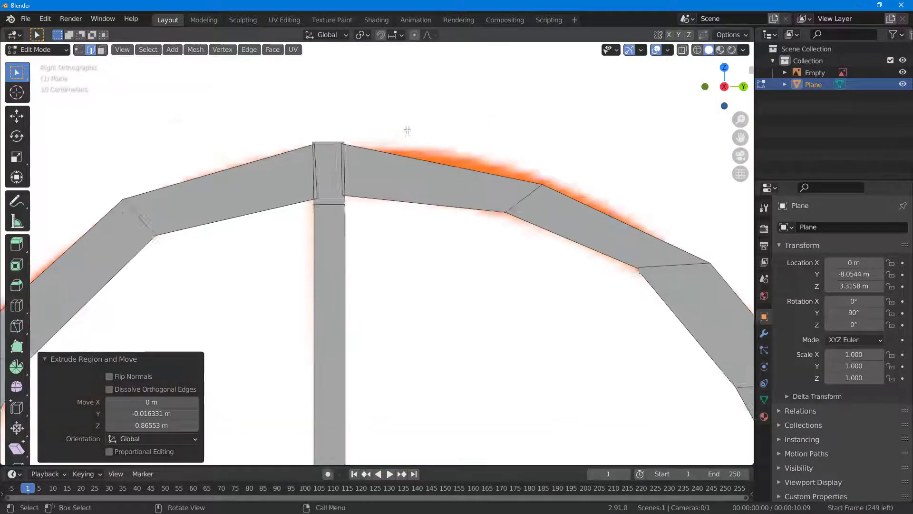
{"action": "middle_click_drag", "start_coordinate": [414, 121], "coordinate": [472, 208], "text": "shift"}
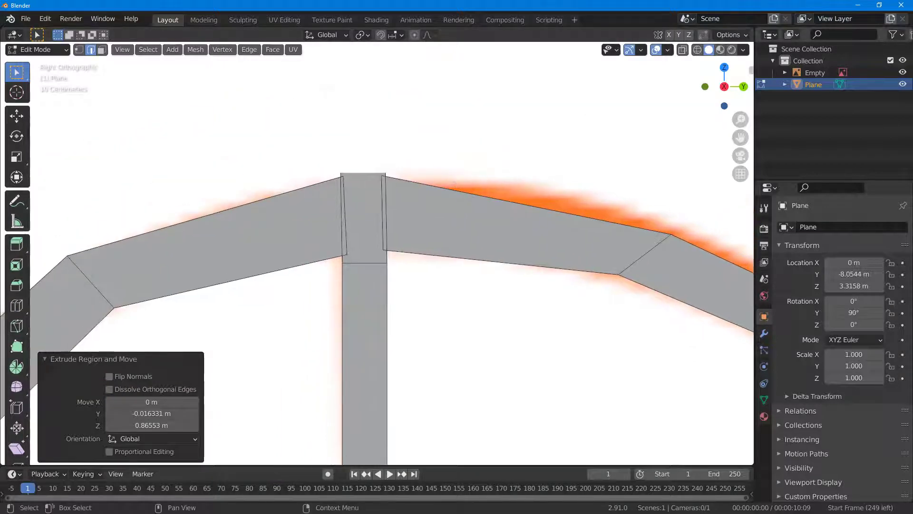
{"action": "key", "text": "1"}
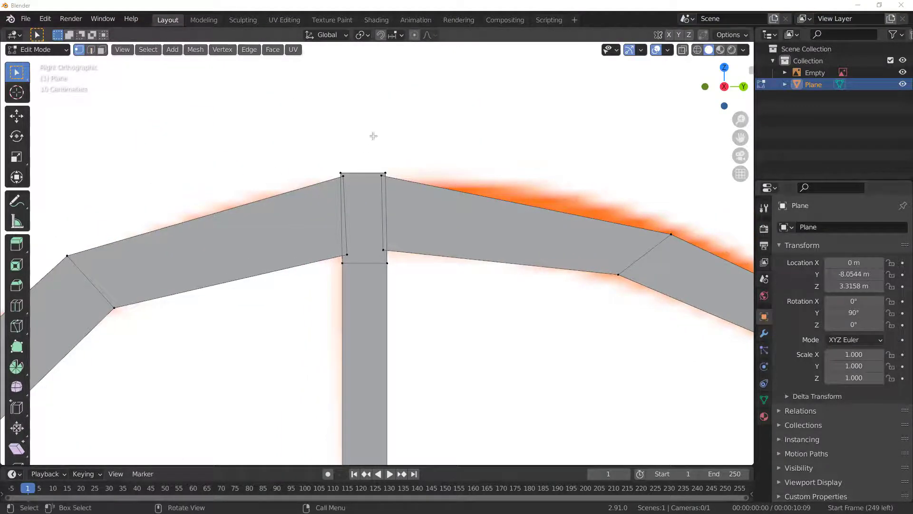
{"action": "right_click", "coordinate": [385, 176]}
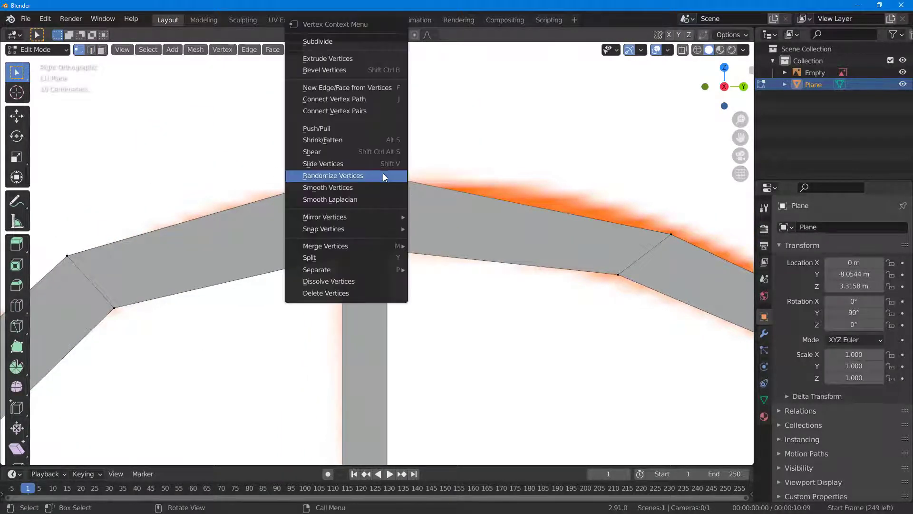
{"action": "mouse_move", "coordinate": [350, 246]}
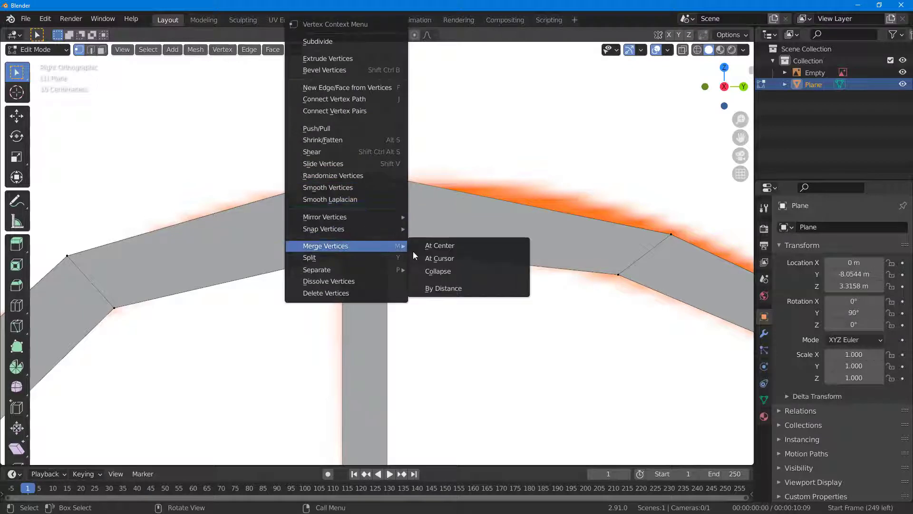
{"action": "left_click", "coordinate": [446, 245]}
{"action": "right_click", "coordinate": [345, 190]}
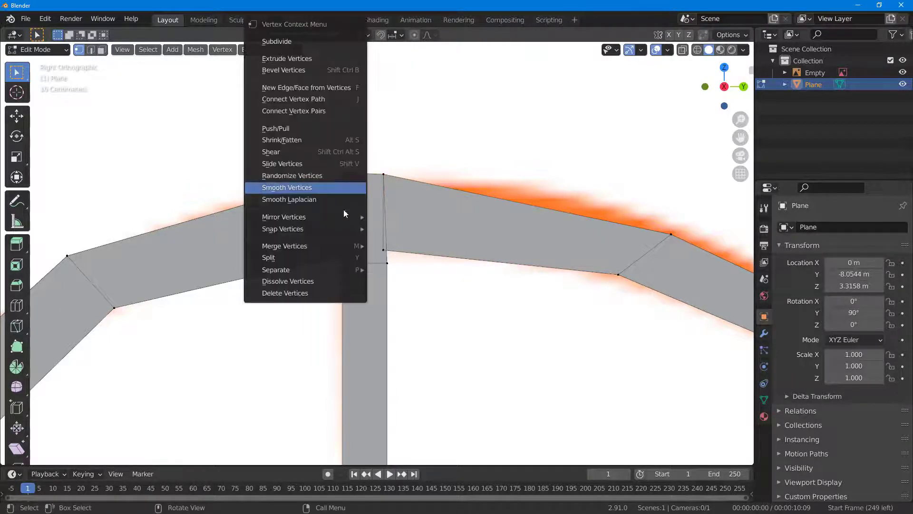
{"action": "mouse_move", "coordinate": [333, 246]}
{"action": "left_click", "coordinate": [404, 247]}
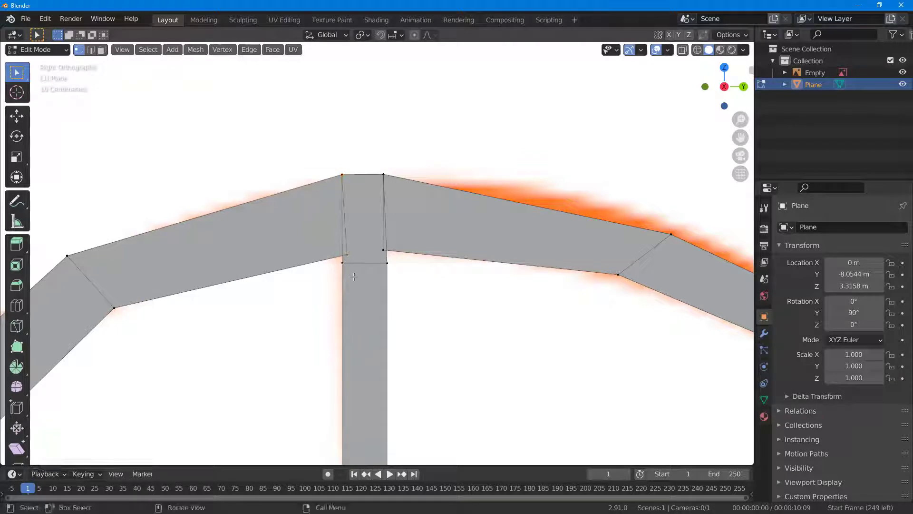
- Merge the paired vertices at the roof strips' underside with the middle pillar's vertices at center, rear and front
{"action": "right_click", "coordinate": [342, 253]}
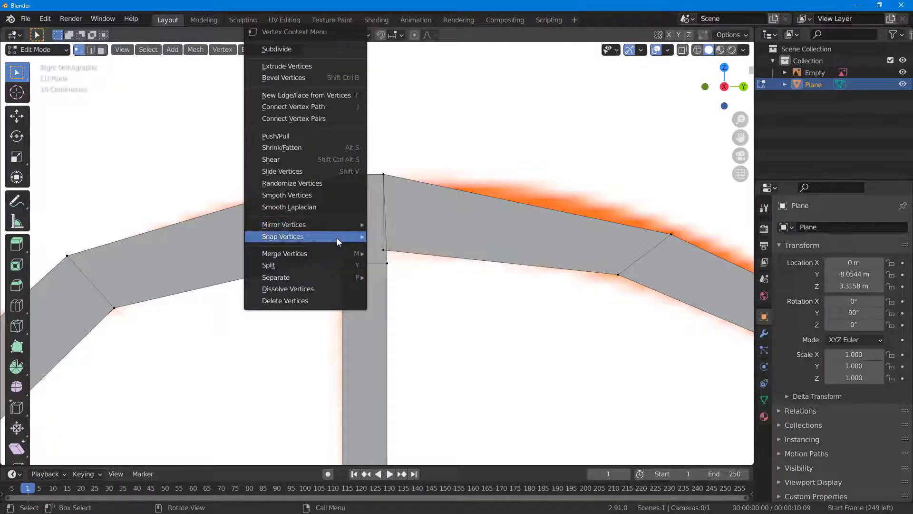
{"action": "mouse_move", "coordinate": [338, 254]}
{"action": "left_click", "coordinate": [433, 257]}
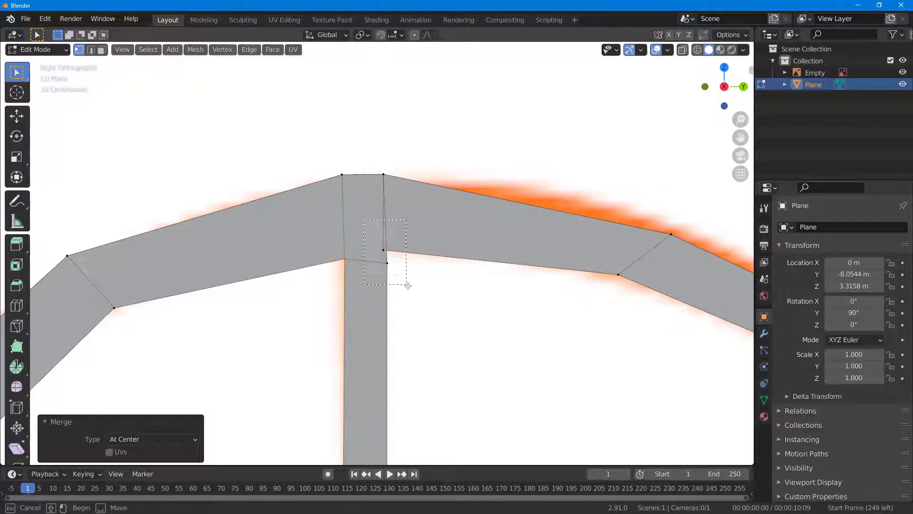
{"action": "right_click", "coordinate": [386, 251]}
{"action": "mouse_move", "coordinate": [381, 221]}
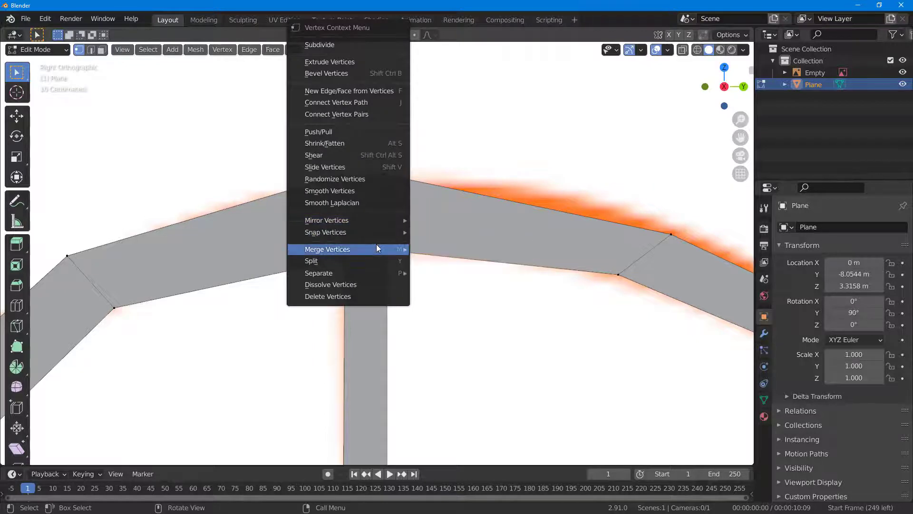
{"action": "mouse_move", "coordinate": [399, 252]}
{"action": "left_click", "coordinate": [443, 257]}
{"action": "scroll", "coordinate": [436, 250], "scroll_direction": "down", "scroll_amount": 6}
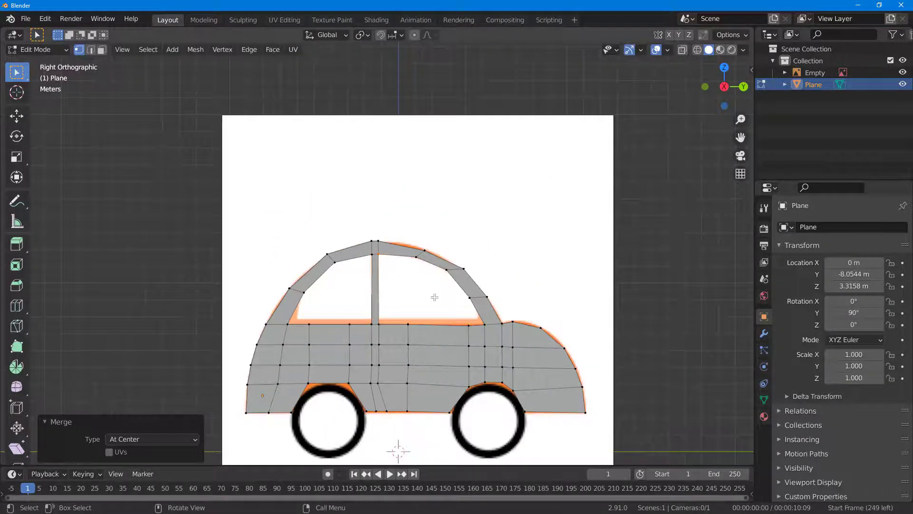
- Move the whole car body along X to about 5.25 m, away from the reference image
{"action": "middle_click_drag", "start_coordinate": [397, 312], "coordinate": [484, 286]}
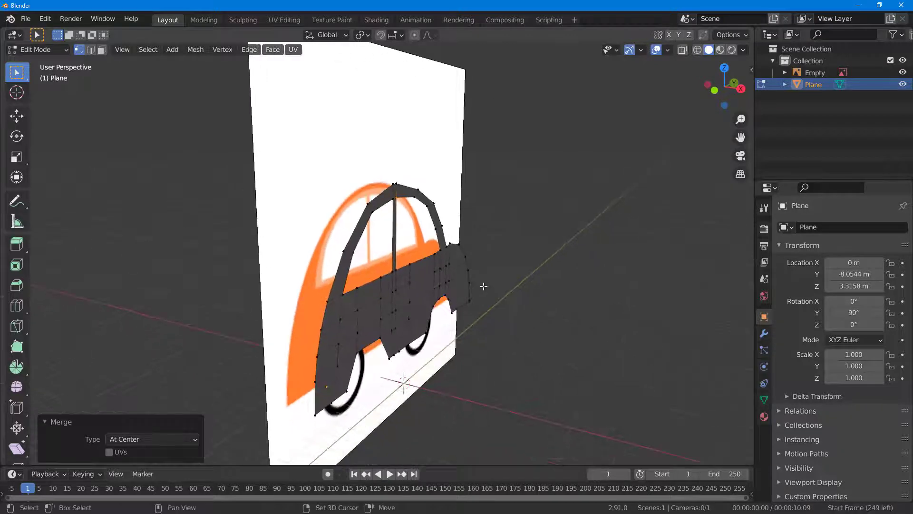
{"action": "key", "text": "Tab"}
{"action": "left_click", "coordinate": [484, 277]}
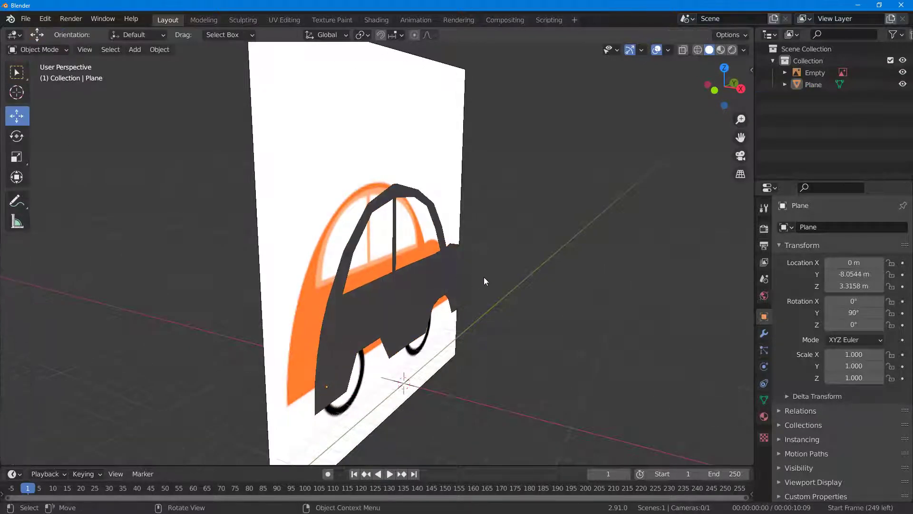
{"action": "left_click", "coordinate": [424, 292]}
{"action": "left_click_drag", "start_coordinate": [393, 408], "coordinate": [484, 430]}
- Extrude all faces of the car body along their normals by about 0.25 m to give the side panel thickness
{"action": "key", "text": "Tab"}
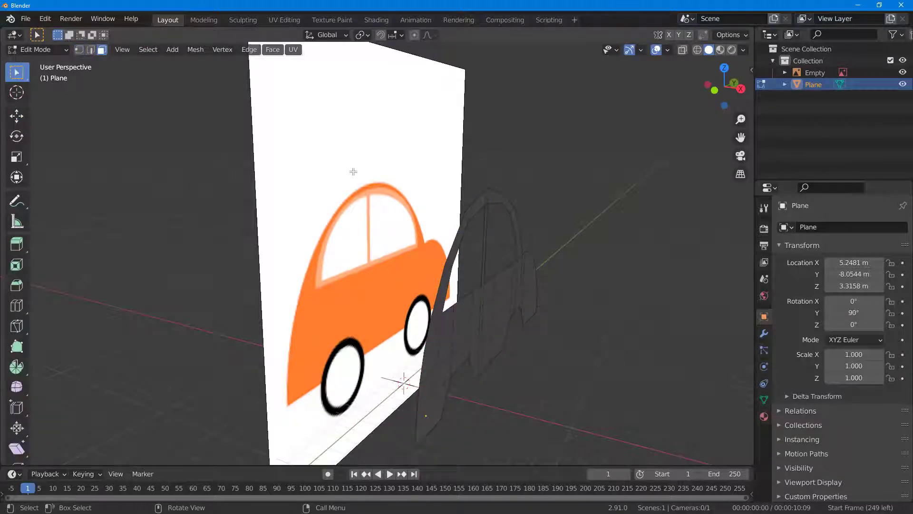
{"action": "key", "text": "a"}
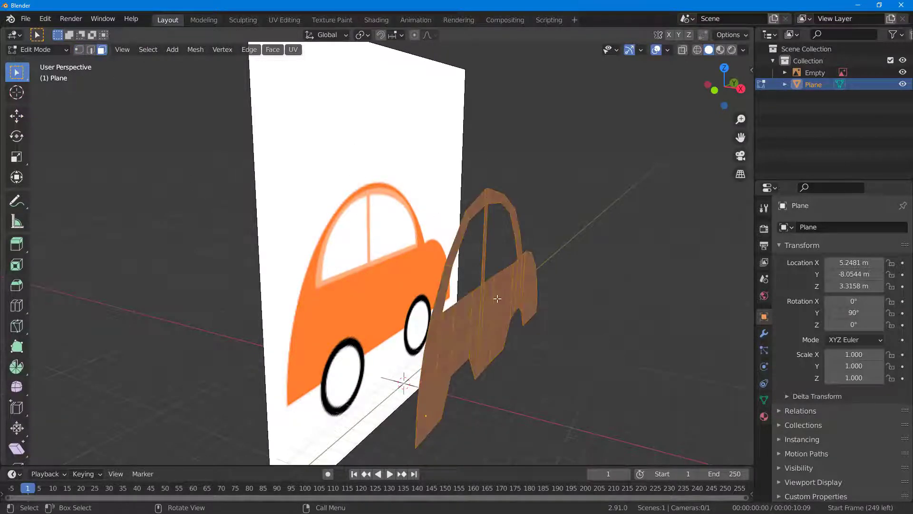
{"action": "key", "text": "e"}
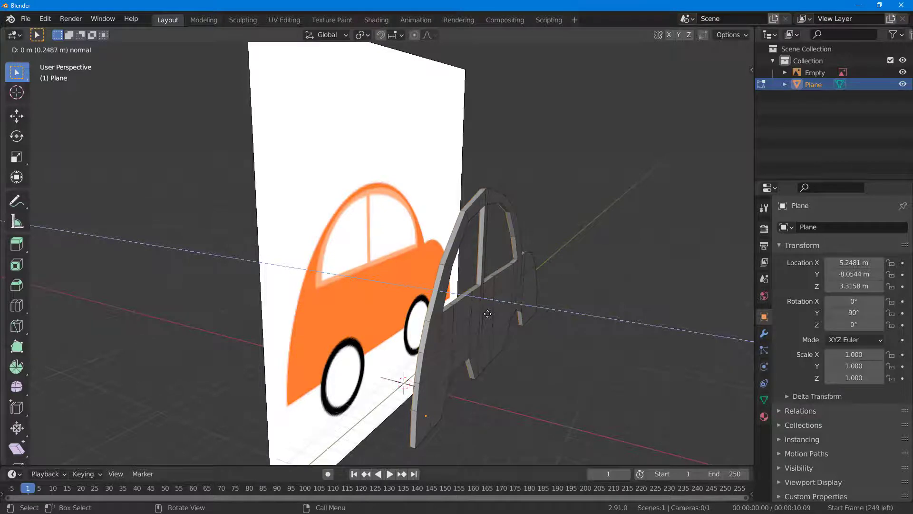
{"action": "left_click", "coordinate": [488, 313]}
{"action": "middle_click_drag", "start_coordinate": [520, 347], "coordinate": [577, 356]}
{"action": "left_click", "coordinate": [590, 305]}
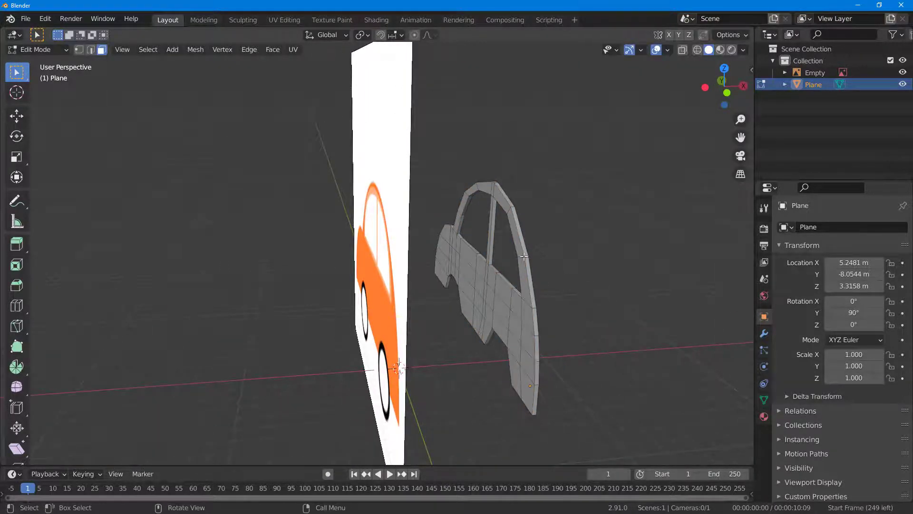
{"action": "scroll", "coordinate": [524, 256], "scroll_direction": "up", "scroll_amount": 5}
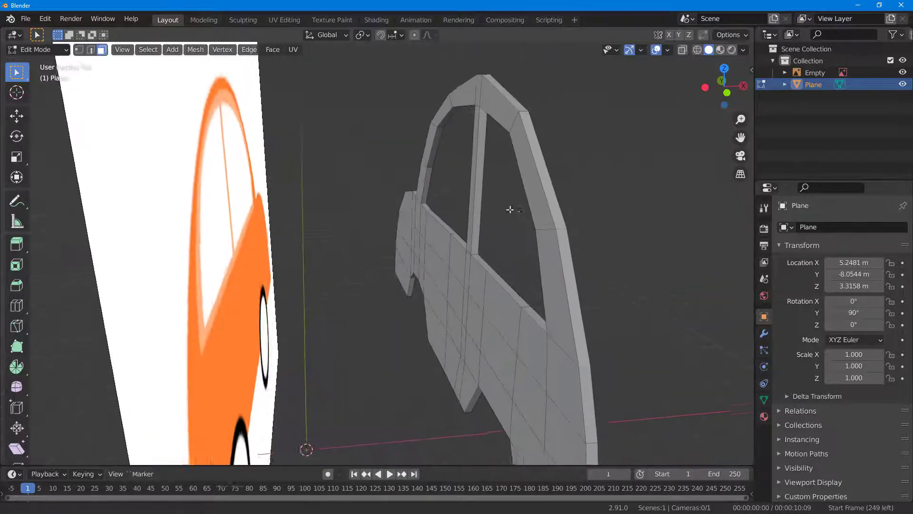
{"action": "middle_click_drag", "start_coordinate": [510, 209], "coordinate": [517, 158]}
{"action": "key", "text": "w"}
{"action": "key", "text": "w"}
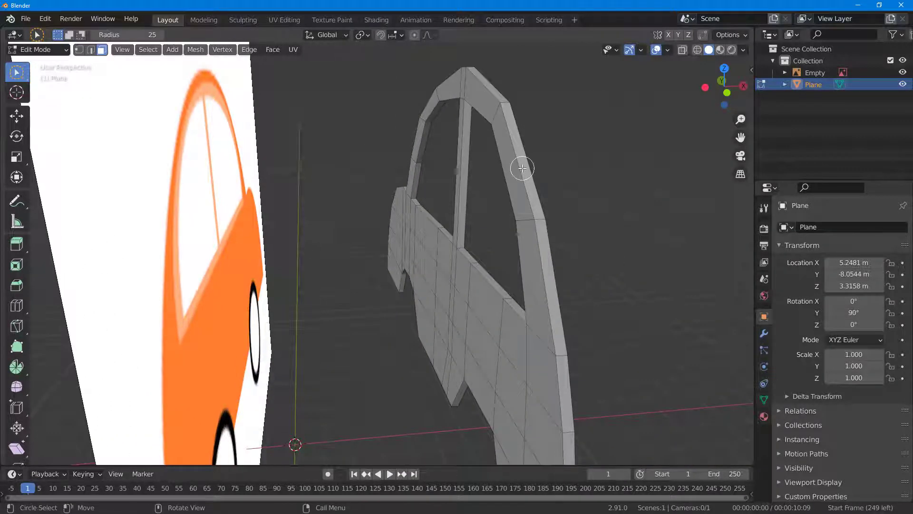
{"action": "key", "text": "Tab"}
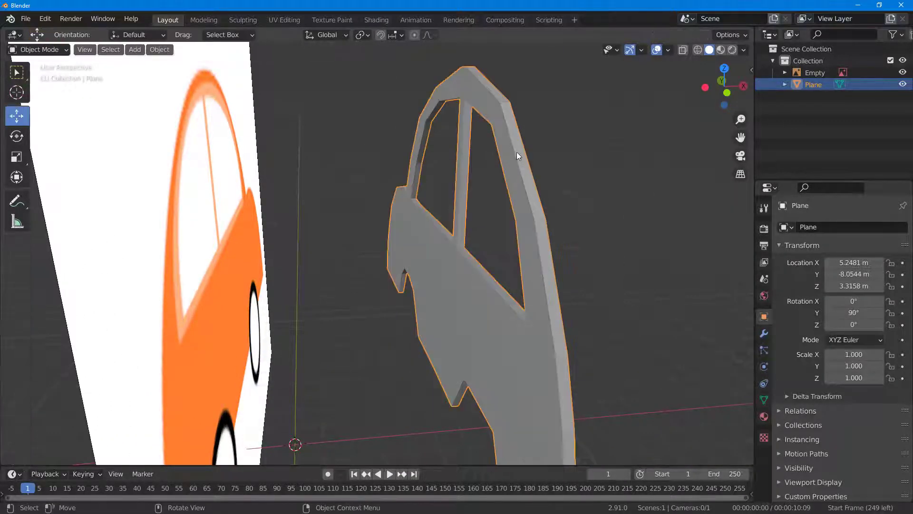
{"action": "middle_click_drag", "start_coordinate": [530, 176], "coordinate": [551, 195]}
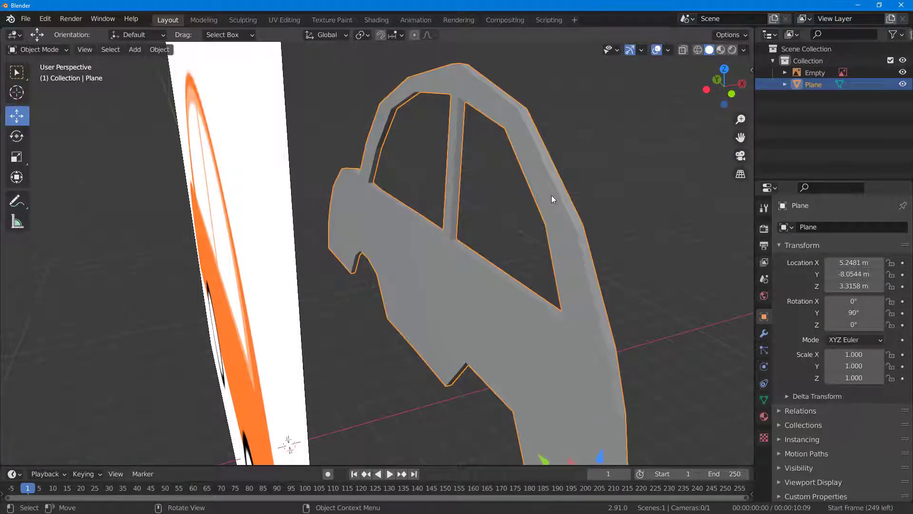
{"action": "key", "text": "Tab"}
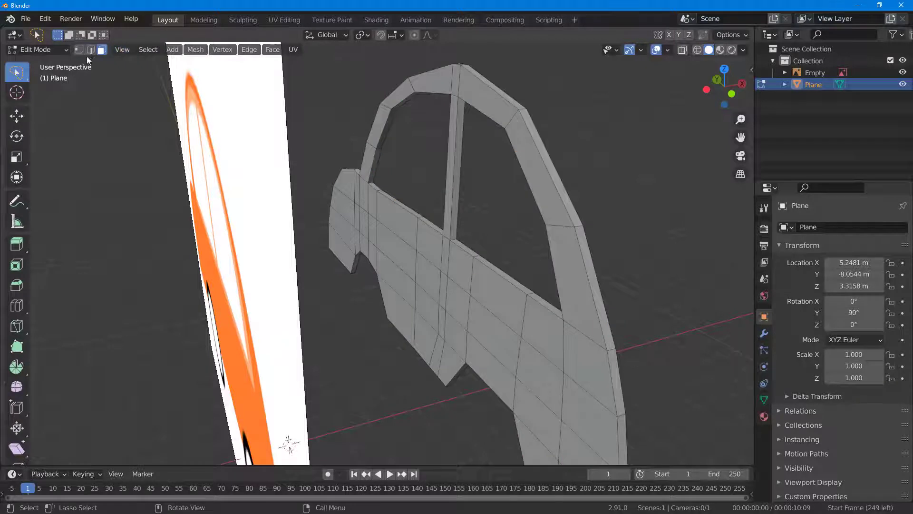
{"action": "right_click", "coordinate": [528, 128]}
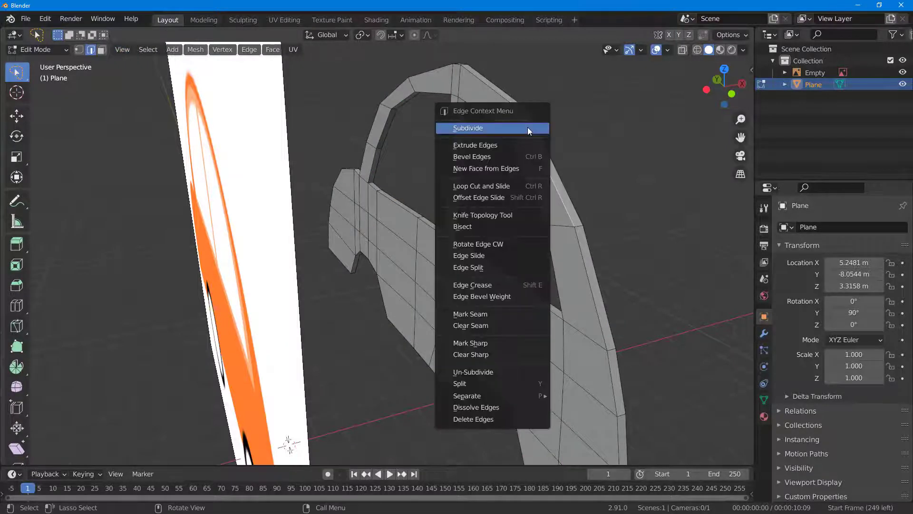
{"action": "left_click", "coordinate": [560, 204]}
{"action": "key", "text": "Tab"}
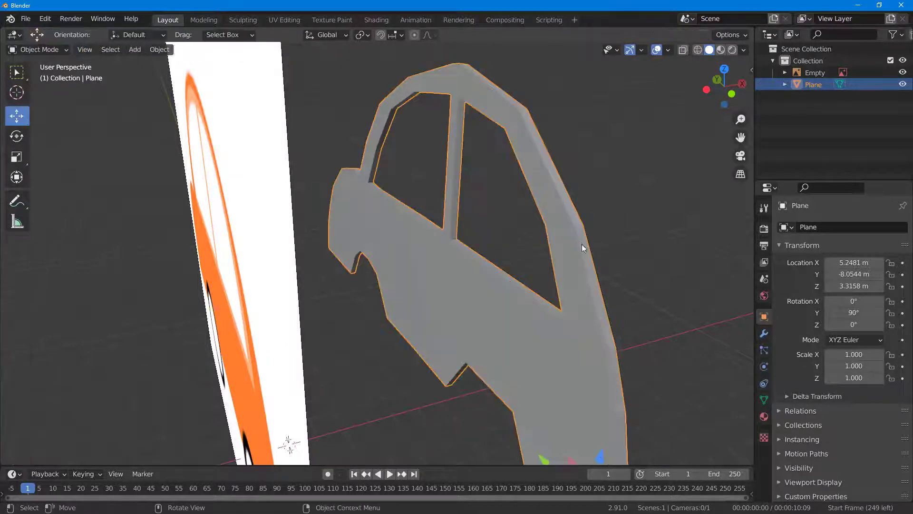
{"action": "key", "text": "Tab"}
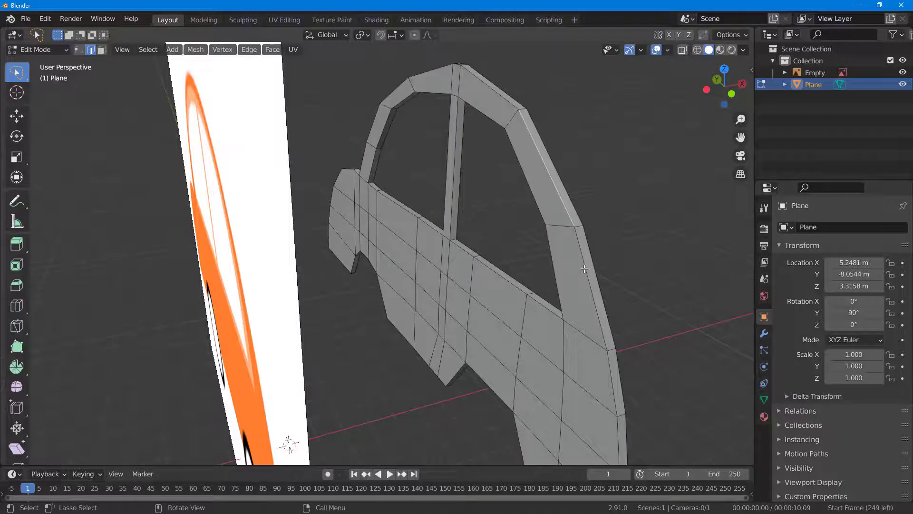
- Select the inner outline edges running from the windshield base over the roof to the lower rear corner
{"action": "left_click", "coordinate": [541, 160]}
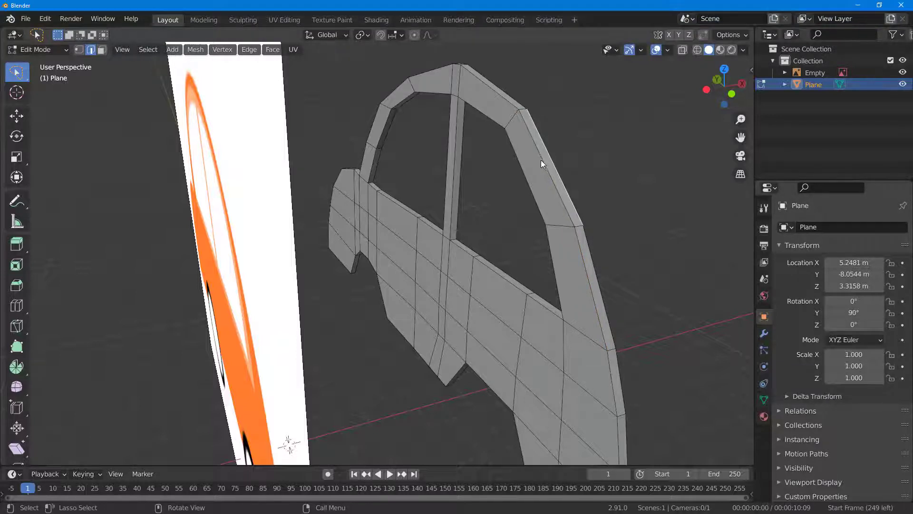
{"action": "left_click", "coordinate": [511, 104], "text": "alt"}
{"action": "middle_click_drag", "start_coordinate": [567, 285], "coordinate": [556, 194]}
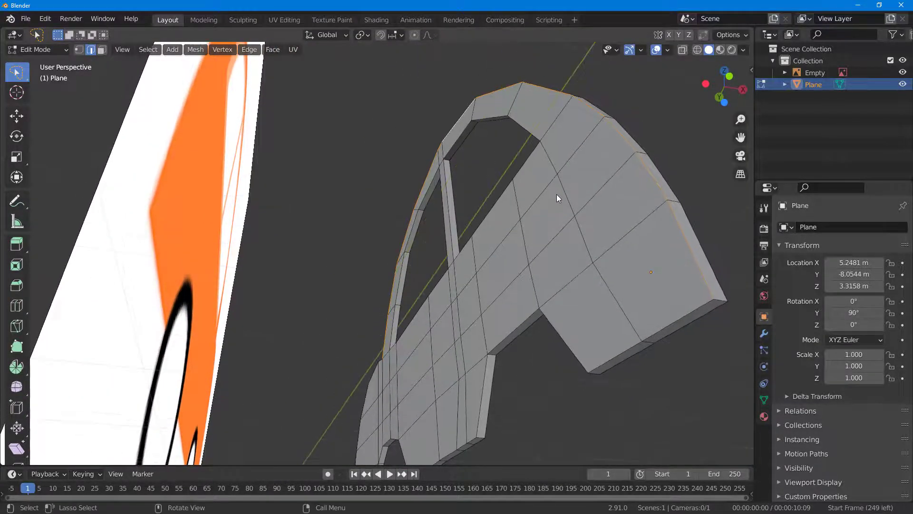
{"action": "middle_click_drag", "start_coordinate": [711, 283], "coordinate": [645, 327]}
{"action": "middle_click_drag", "start_coordinate": [546, 289], "coordinate": [551, 320]}
- Try to extrude the selected roof and rear outline edges freehand toward the reference image
{"action": "key", "text": "e"}
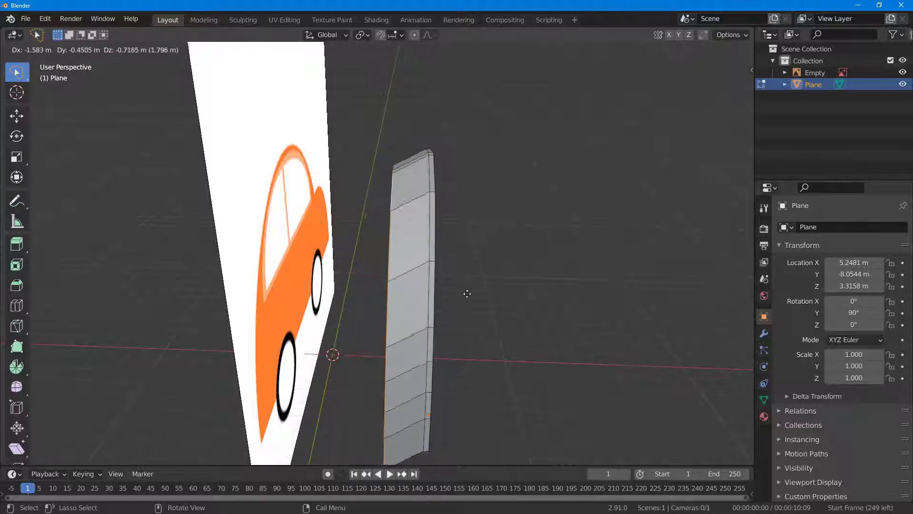
{"action": "left_click", "coordinate": [449, 267]}
{"action": "middle_click_drag", "start_coordinate": [543, 290], "coordinate": [428, 280]}
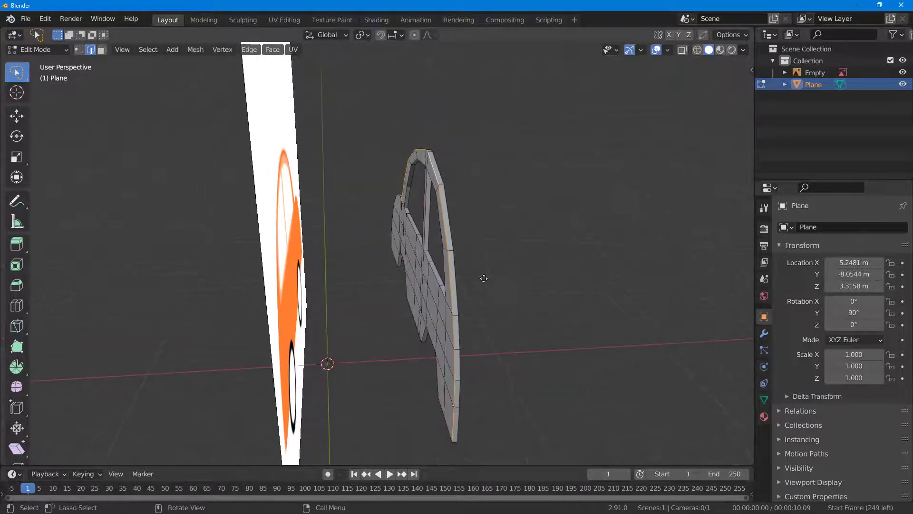
{"action": "key", "text": "g"}
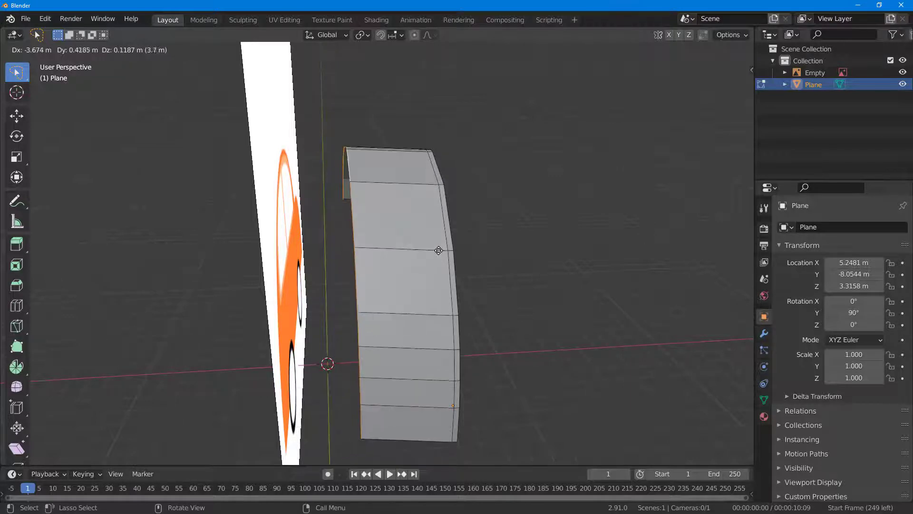
{"action": "left_click", "coordinate": [512, 284]}
{"action": "key", "text": "ctrl+z"}
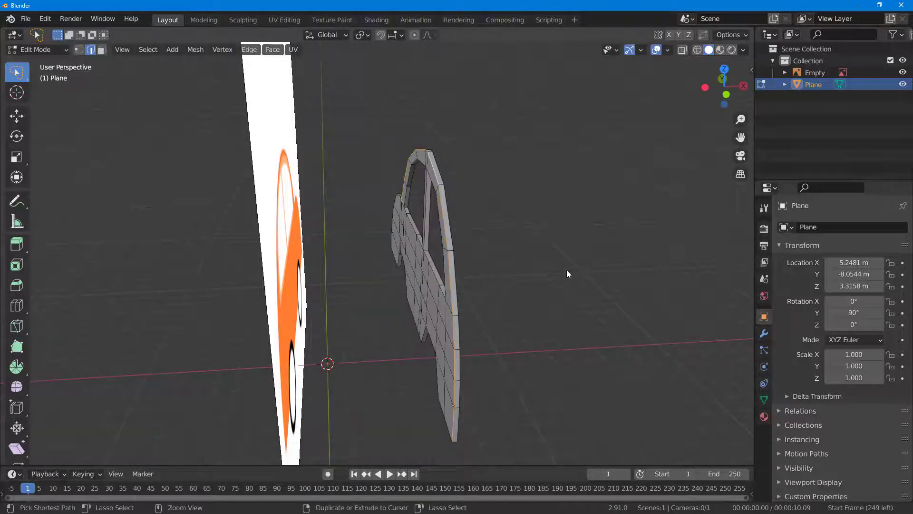
- Extrude the roof and rear outline edges about -4.99 m along X to the center line, working in top view
{"action": "middle_click_drag", "start_coordinate": [561, 261], "coordinate": [561, 345]}
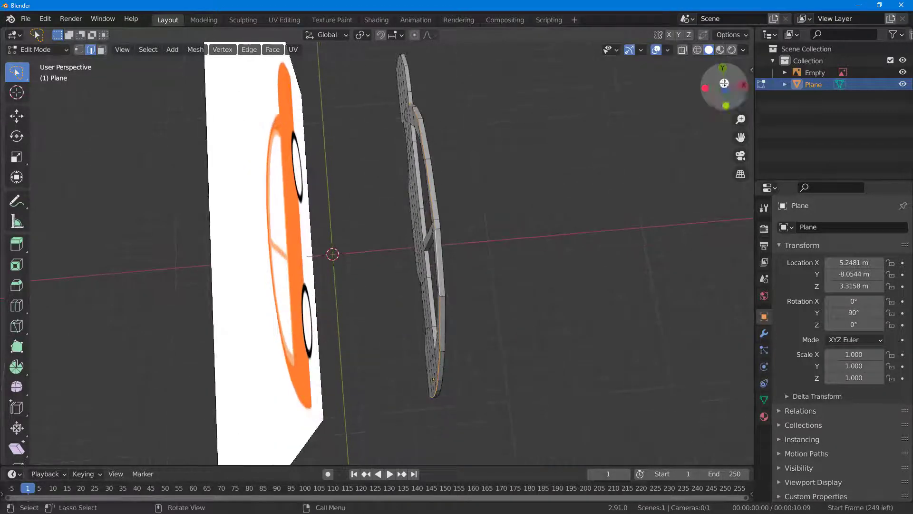
{"action": "key", "text": "KP_7"}
{"action": "key", "text": "e"}
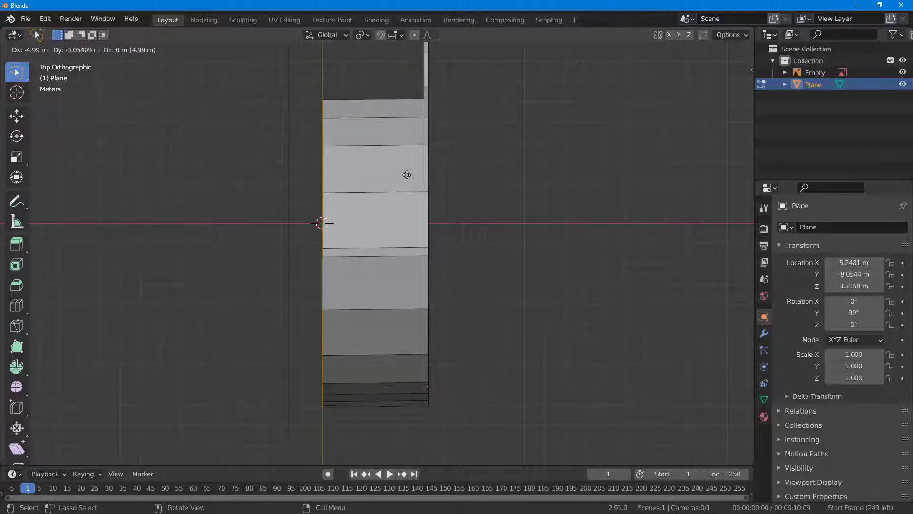
{"action": "left_click", "coordinate": [406, 174]}
{"action": "middle_click_drag", "start_coordinate": [556, 228], "coordinate": [420, 308]}
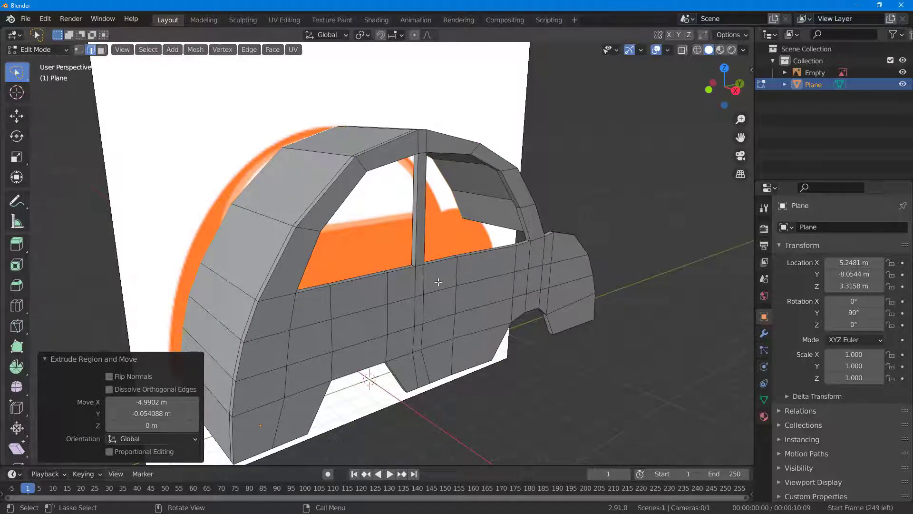
{"action": "key", "text": "k"}
{"action": "mouse_move", "coordinate": [412, 281]}
{"action": "middle_mouse_down"}
{"action": "mouse_move", "coordinate": [442, 279]}
{"action": "mouse_move", "coordinate": [400, 277]}
{"action": "middle_mouse_up"}
{"action": "key", "text": "Tab"}
{"action": "key", "text": "Tab"}
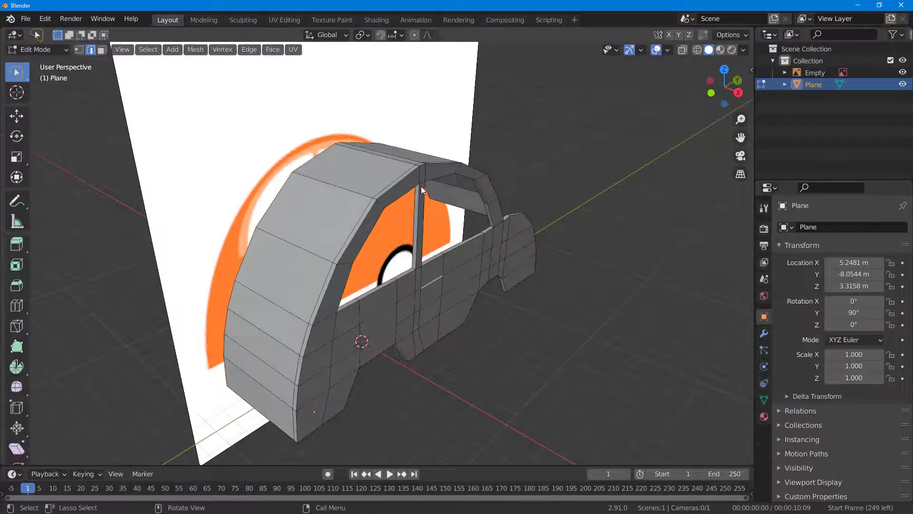
- Lasso-select the car's roof and window-frame vertices in side view and shift them slightly inward along X
{"action": "middle_click_drag", "start_coordinate": [440, 200], "coordinate": [392, 142]}
{"action": "left_click_drag", "start_coordinate": [238, 118], "coordinate": [552, 232]}
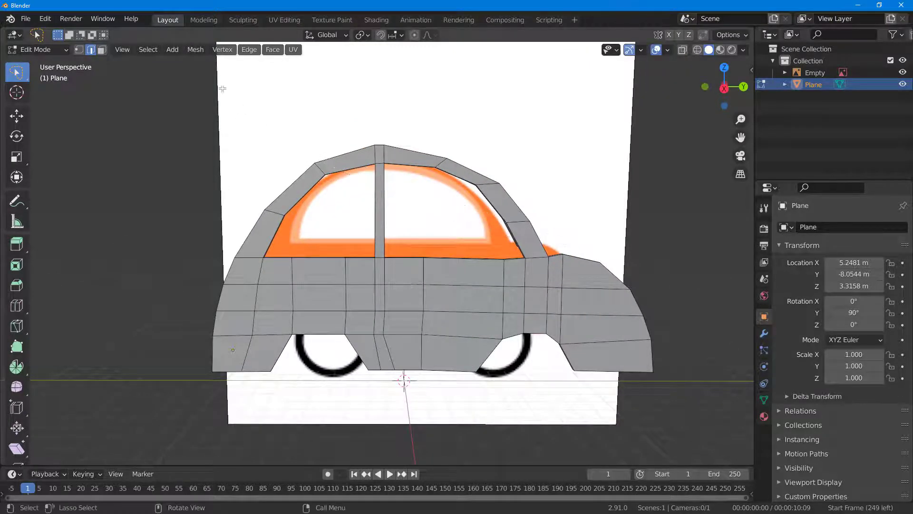
{"action": "left_click", "coordinate": [80, 50]}
{"action": "mouse_move", "coordinate": [210, 91]}
{"action": "left_mouse_down"}
{"action": "mouse_move", "coordinate": [561, 258]}
{"action": "mouse_move", "coordinate": [613, 265]}
{"action": "left_mouse_up"}
{"action": "mouse_move", "coordinate": [235, 143]}
{"action": "left_mouse_down"}
{"action": "mouse_move", "coordinate": [592, 176]}
{"action": "mouse_move", "coordinate": [328, 213]}
{"action": "left_mouse_up"}
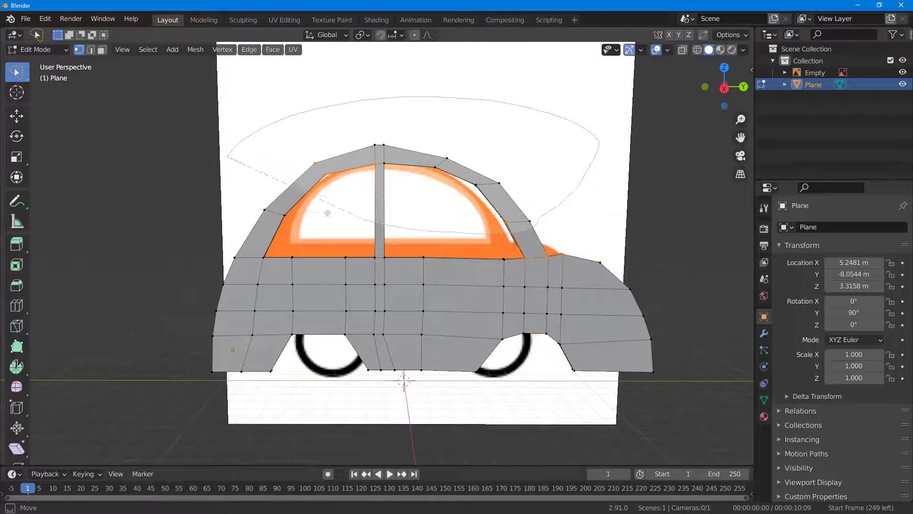
{"action": "left_click_drag", "start_coordinate": [245, 223], "coordinate": [247, 224]}
{"action": "mouse_move", "coordinate": [234, 124]}
{"action": "left_mouse_down"}
{"action": "mouse_move", "coordinate": [476, 78]}
{"action": "mouse_move", "coordinate": [547, 200]}
{"action": "mouse_move", "coordinate": [377, 239]}
{"action": "mouse_move", "coordinate": [229, 204]}
{"action": "mouse_move", "coordinate": [230, 190]}
{"action": "left_mouse_up"}
{"action": "mouse_move", "coordinate": [514, 240]}
{"action": "middle_mouse_down"}
{"action": "mouse_move", "coordinate": [640, 282]}
{"action": "mouse_move", "coordinate": [604, 309]}
{"action": "middle_mouse_up"}
{"action": "left_click", "coordinate": [17, 115]}
{"action": "mouse_move", "coordinate": [507, 208]}
{"action": "left_mouse_down"}
{"action": "mouse_move", "coordinate": [492, 205]}
{"action": "mouse_move", "coordinate": [500, 208]}
{"action": "left_mouse_up"}
- Select a narrower set of upper roof-edge vertices, including those along the sloping outer edge, and move them slightly inward along X
{"action": "middle_click_drag", "start_coordinate": [508, 210], "coordinate": [433, 103]}
{"action": "left_click_drag", "start_coordinate": [431, 99], "coordinate": [461, 300]}
{"action": "mouse_move", "coordinate": [492, 233]}
{"action": "middle_mouse_down"}
{"action": "mouse_move", "coordinate": [485, 216]}
{"action": "mouse_move", "coordinate": [491, 230]}
{"action": "mouse_move", "coordinate": [493, 223]}
{"action": "middle_mouse_up"}
{"action": "mouse_move", "coordinate": [491, 226]}
{"action": "left_mouse_down"}
{"action": "mouse_move", "coordinate": [481, 59]}
{"action": "mouse_move", "coordinate": [523, 78]}
{"action": "left_mouse_up"}
{"action": "mouse_move", "coordinate": [554, 112]}
{"action": "middle_mouse_down"}
{"action": "mouse_move", "coordinate": [471, 141]}
{"action": "mouse_move", "coordinate": [373, 151]}
{"action": "mouse_move", "coordinate": [344, 189]}
{"action": "middle_mouse_up"}
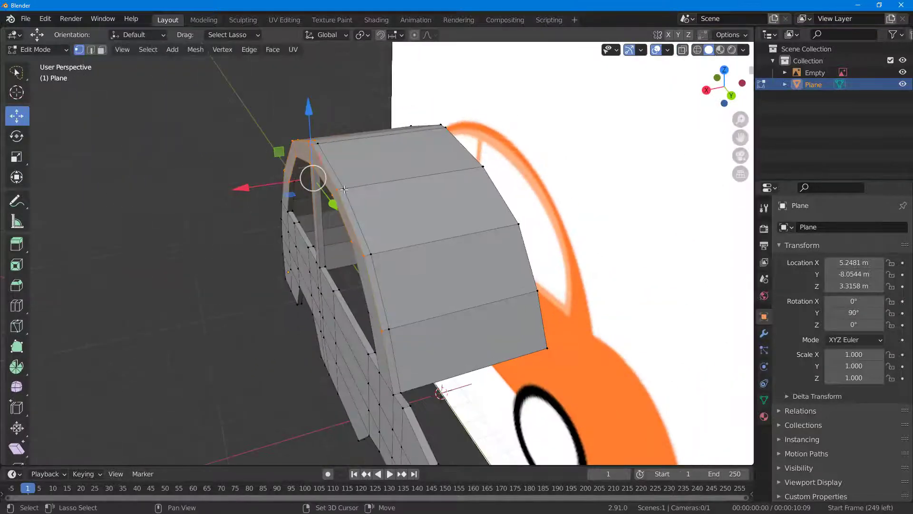
{"action": "left_click", "coordinate": [371, 253], "text": "shift"}
{"action": "left_click", "coordinate": [390, 328], "text": "shift"}
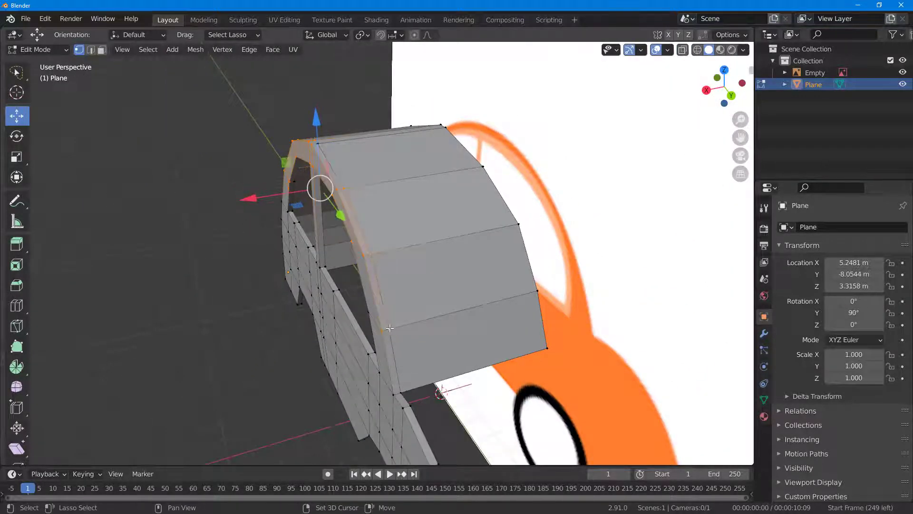
{"action": "middle_click_drag", "start_coordinate": [320, 181], "coordinate": [290, 238]}
{"action": "key", "text": "g"}
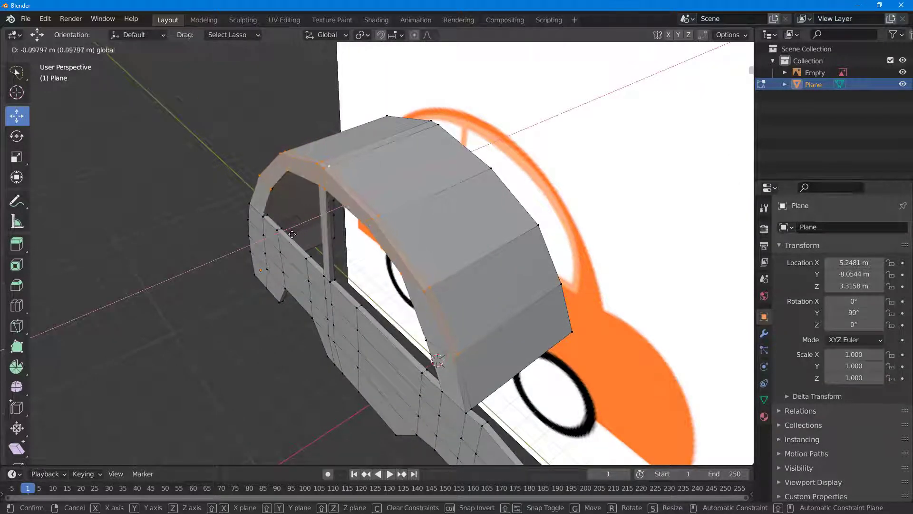
{"action": "left_click", "coordinate": [327, 163]}
- Adjust the position of the outer roof vertex above the door pillar
{"action": "left_click", "coordinate": [325, 162]}
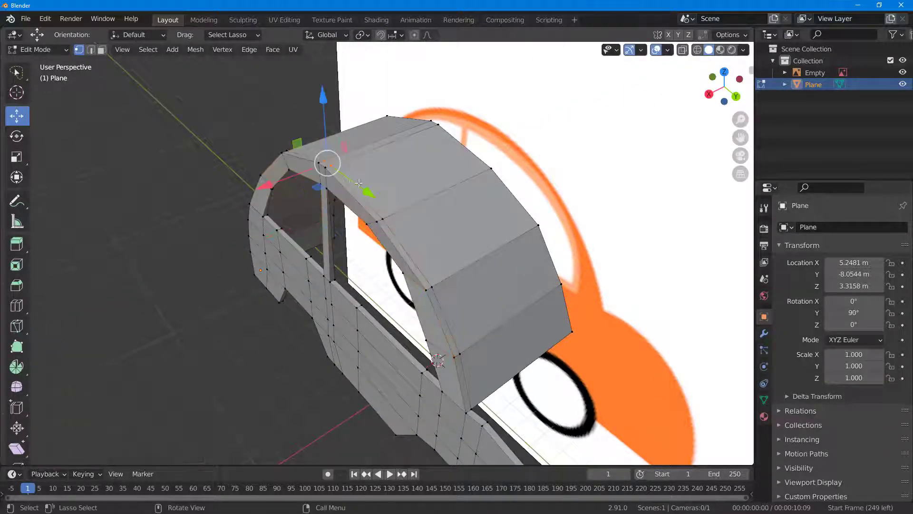
{"action": "key", "text": "g"}
{"action": "left_click", "coordinate": [310, 172]}
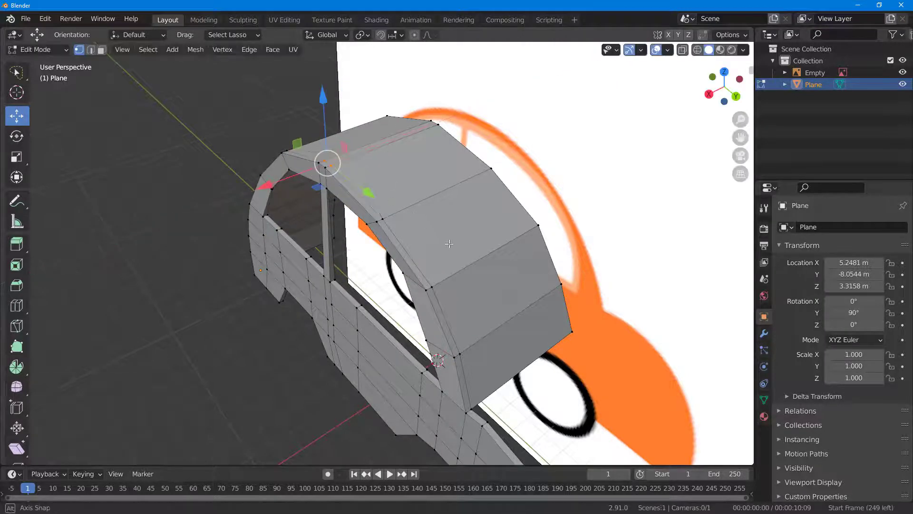
- Lasso-select the topmost outer roof vertices from an end view and nudge them inward along X to taper the roof
{"action": "mouse_move", "coordinate": [310, 172]}
{"action": "middle_mouse_down"}
{"action": "mouse_move", "coordinate": [361, 237]}
{"action": "mouse_move", "coordinate": [523, 200]}
{"action": "mouse_move", "coordinate": [651, 133]}
{"action": "mouse_move", "coordinate": [501, 132]}
{"action": "mouse_move", "coordinate": [489, 92]}
{"action": "middle_mouse_up"}
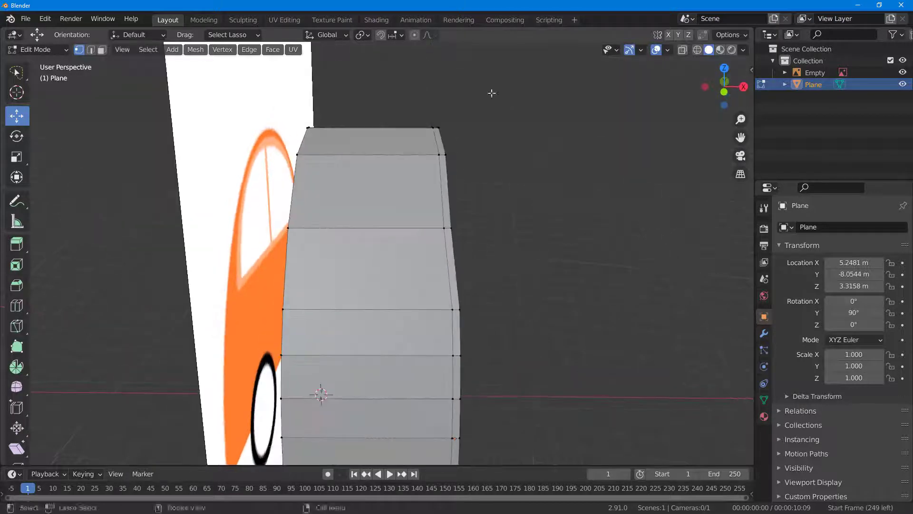
{"action": "mouse_move", "coordinate": [401, 72]}
{"action": "left_mouse_down"}
{"action": "mouse_move", "coordinate": [465, 179]}
{"action": "mouse_move", "coordinate": [424, 192]}
{"action": "left_mouse_up"}
{"action": "mouse_move", "coordinate": [513, 90]}
{"action": "left_mouse_down"}
{"action": "mouse_move", "coordinate": [397, 157]}
{"action": "mouse_move", "coordinate": [475, 163]}
{"action": "left_mouse_up"}
{"action": "left_click_drag", "start_coordinate": [505, 136], "coordinate": [499, 136]}
{"action": "mouse_move", "coordinate": [394, 83]}
{"action": "left_mouse_down"}
{"action": "mouse_move", "coordinate": [420, 146]}
{"action": "mouse_move", "coordinate": [498, 124]}
{"action": "mouse_move", "coordinate": [547, 149]}
{"action": "left_mouse_up"}
{"action": "mouse_move", "coordinate": [547, 149]}
{"action": "middle_mouse_down"}
{"action": "mouse_move", "coordinate": [415, 159]}
{"action": "mouse_move", "coordinate": [639, 171]}
{"action": "mouse_move", "coordinate": [569, 201]}
{"action": "mouse_move", "coordinate": [26, 68]}
{"action": "middle_mouse_up"}
{"action": "left_click", "coordinate": [26, 68]}
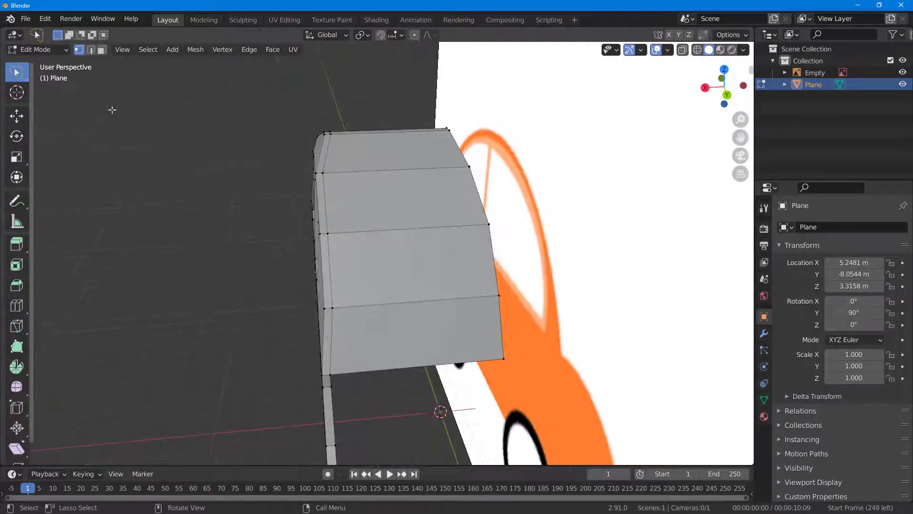
{"action": "middle_click_drag", "start_coordinate": [419, 267], "coordinate": [468, 329]}
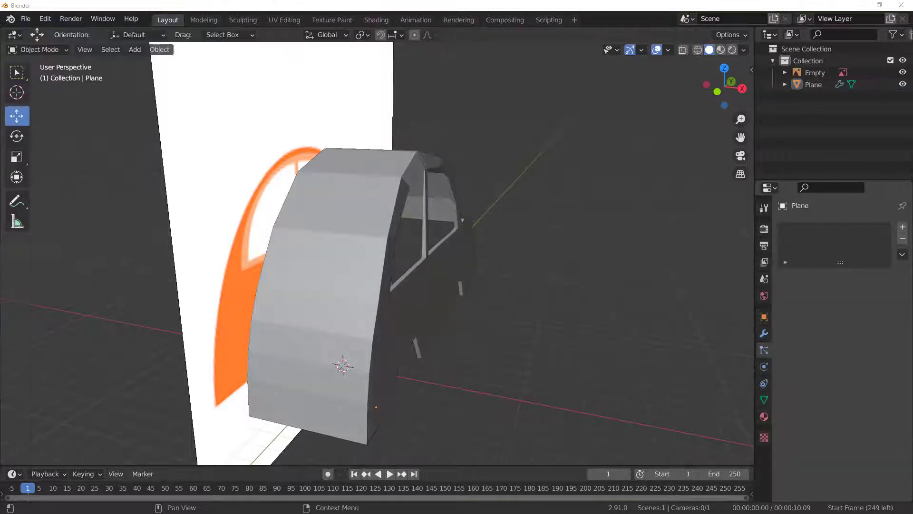
- Try to duplicate the car body half with a freehand offset
{"action": "left_click", "coordinate": [651, 246]}
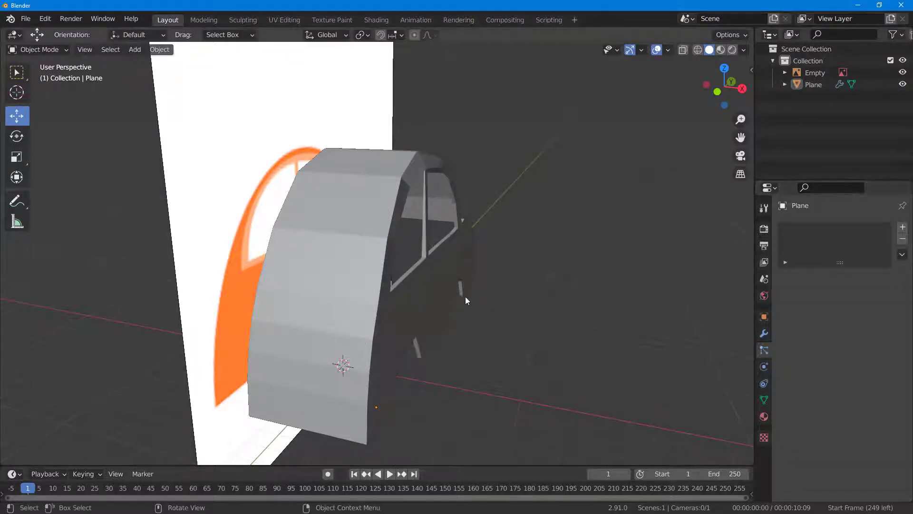
{"action": "left_click", "coordinate": [406, 296]}
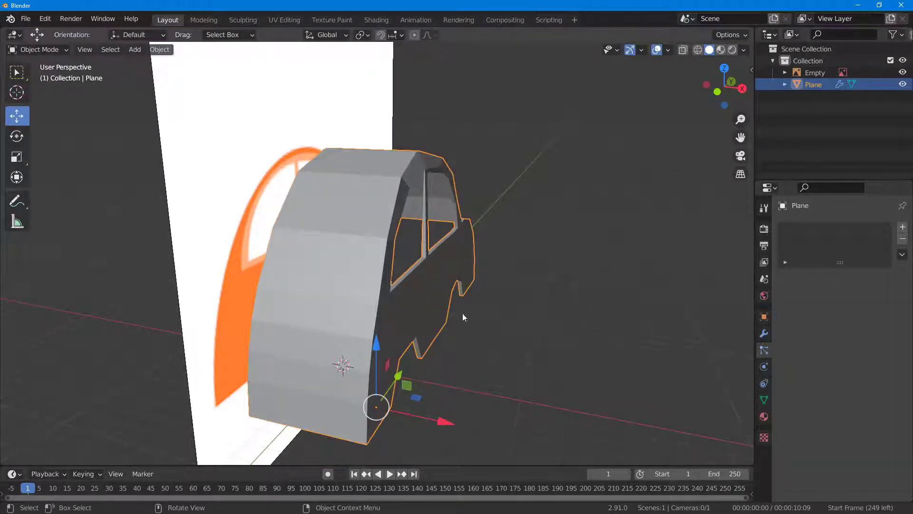
{"action": "key", "text": "shift+d"}
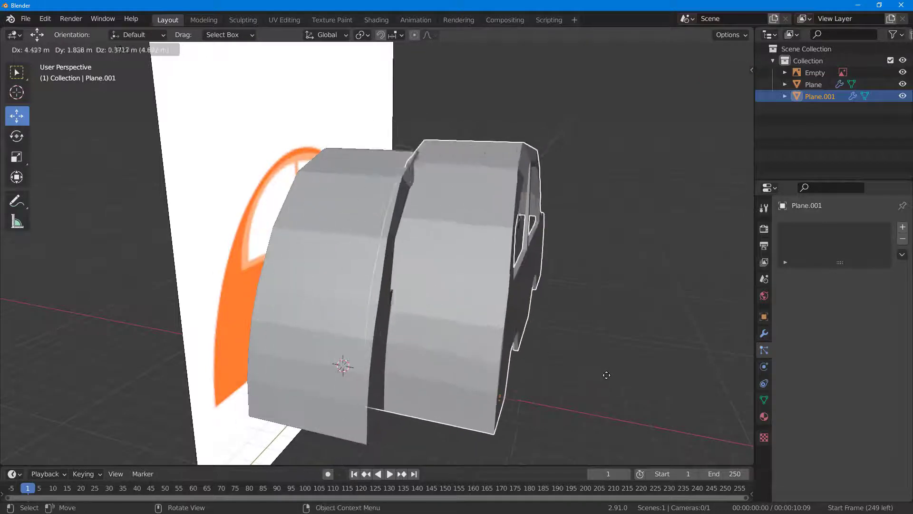
{"action": "left_click", "coordinate": [641, 400]}
{"action": "key", "text": "ctrl+z"}
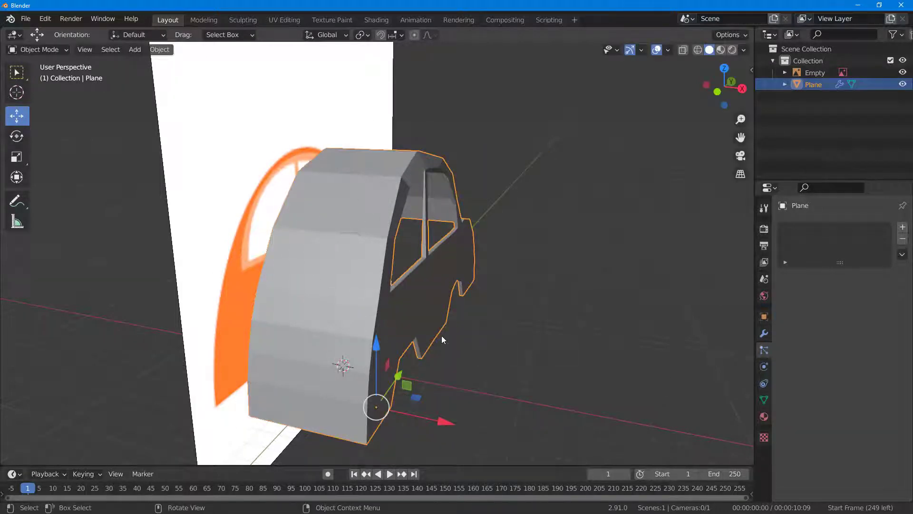
- Duplicate the car body half and offset the copy about 8.88 m along X
{"action": "key", "text": "shift+d"}
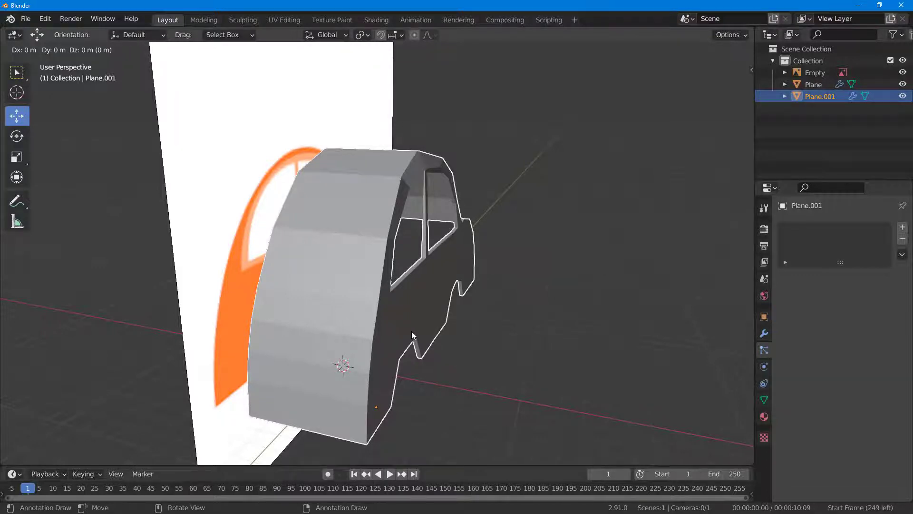
{"action": "key", "text": "x"}
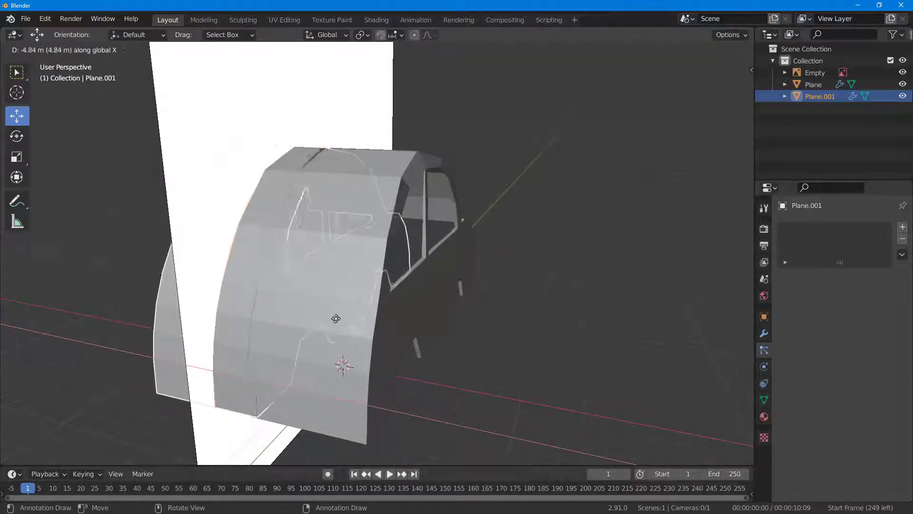
{"action": "left_click", "coordinate": [662, 396]}
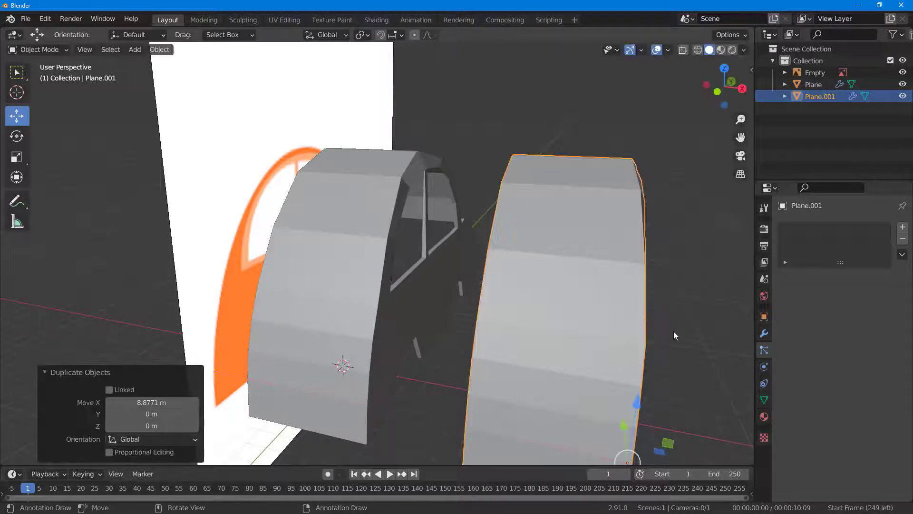
{"action": "middle_click_drag", "start_coordinate": [673, 331], "coordinate": [640, 327]}
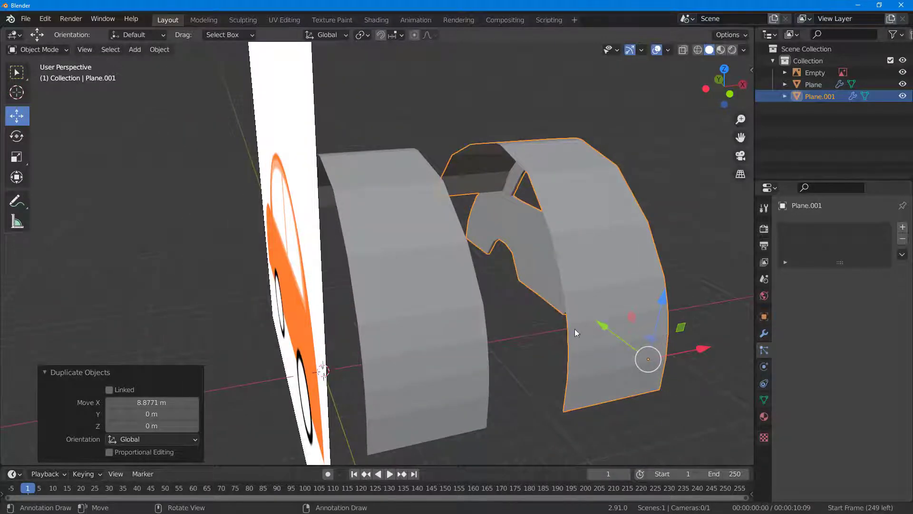
{"action": "mouse_move", "coordinate": [674, 268]}
{"action": "middle_mouse_down"}
{"action": "mouse_move", "coordinate": [681, 278]}
{"action": "mouse_move", "coordinate": [667, 281]}
{"action": "middle_mouse_up"}
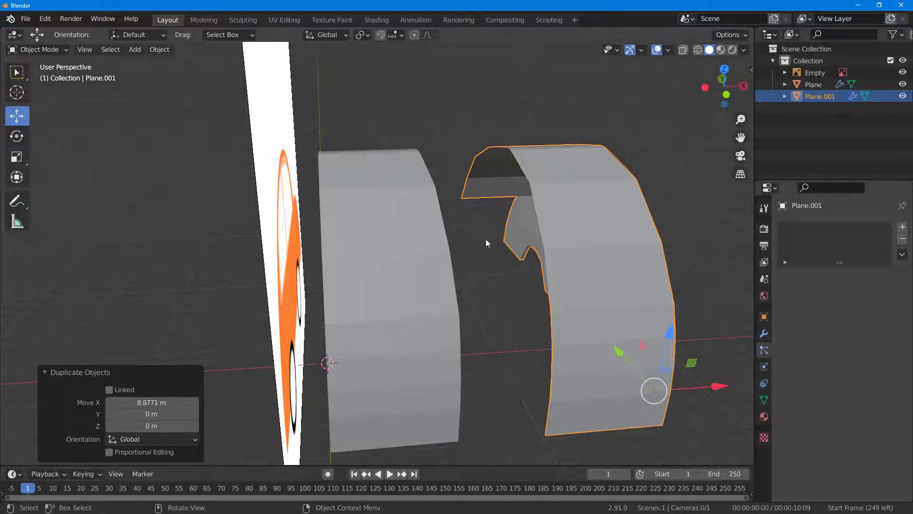
- Flip the duplicated body half by scaling it through zero to a negative value along X
{"action": "left_click", "coordinate": [763, 229]}
{"action": "left_click", "coordinate": [764, 247]}
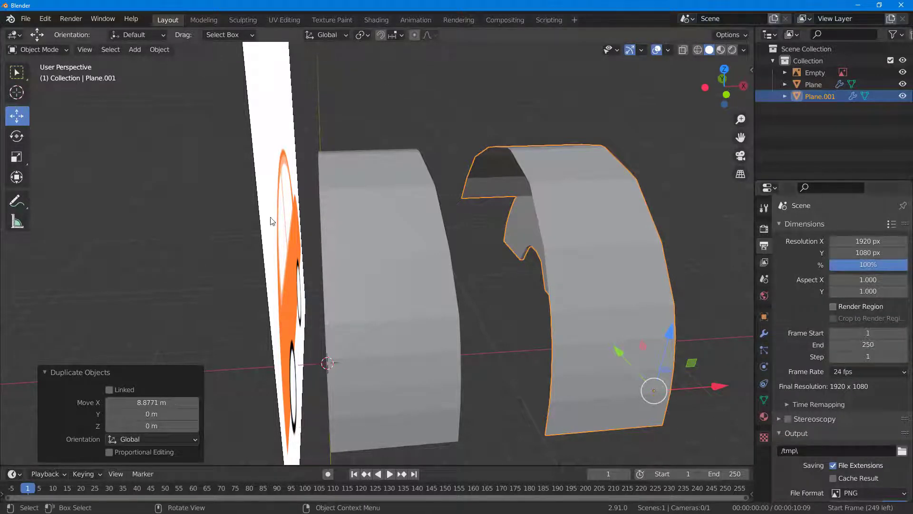
{"action": "left_click", "coordinate": [17, 157]}
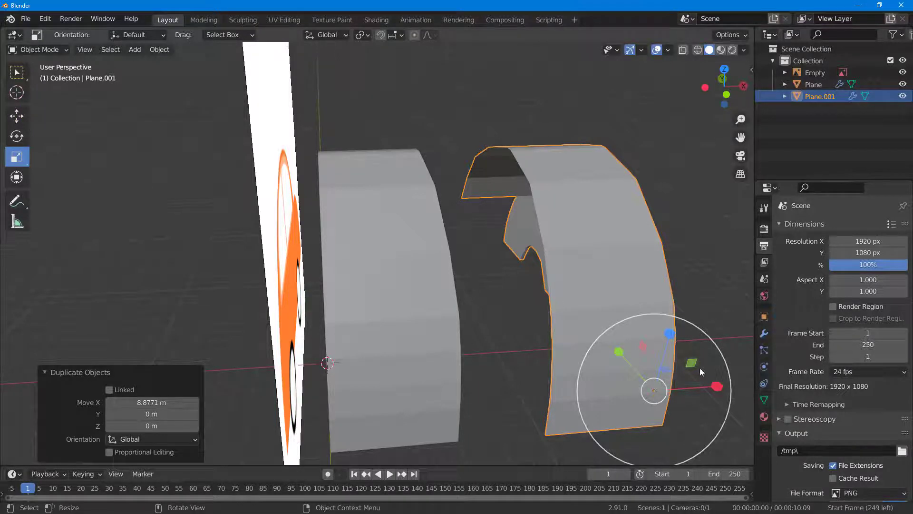
{"action": "left_click_drag", "start_coordinate": [720, 385], "coordinate": [580, 392]}
{"action": "left_click", "coordinate": [391, 232]}
{"action": "middle_click_drag", "start_coordinate": [464, 264], "coordinate": [427, 264]}
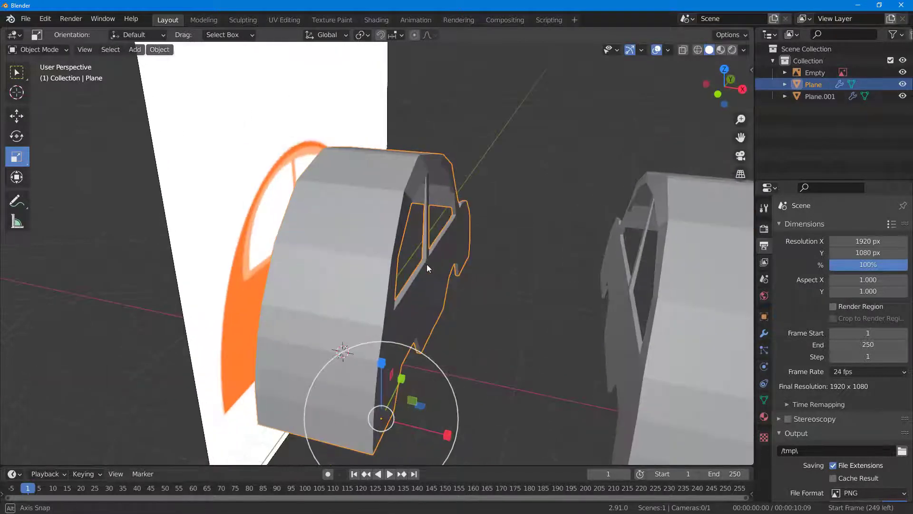
- Move the mirrored body half along X until its open edge meets the original half at the center line
{"action": "middle_click_drag", "start_coordinate": [509, 267], "coordinate": [558, 284]}
{"action": "left_click", "coordinate": [558, 285]}
{"action": "left_click", "coordinate": [22, 121]}
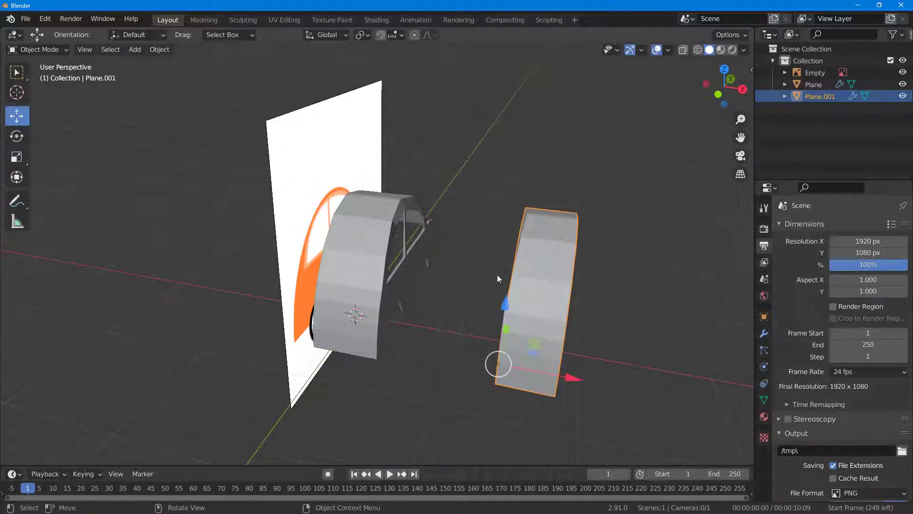
{"action": "left_click_drag", "start_coordinate": [572, 376], "coordinate": [341, 347]}
- Try deleting the reference image to view the two body halves, and undo the deletion
{"action": "left_click", "coordinate": [578, 261]}
{"action": "middle_click_drag", "start_coordinate": [577, 262], "coordinate": [332, 130]}
{"action": "left_click", "coordinate": [332, 129]}
{"action": "key", "text": "Delete"}
{"action": "middle_click_drag", "start_coordinate": [452, 190], "coordinate": [396, 158]}
{"action": "key", "text": "ctrl+z"}
{"action": "middle_click_drag", "start_coordinate": [480, 185], "coordinate": [525, 244]}
- Select both body halves and move them together along X until they are clear of the reference image
{"action": "left_click", "coordinate": [336, 303]}
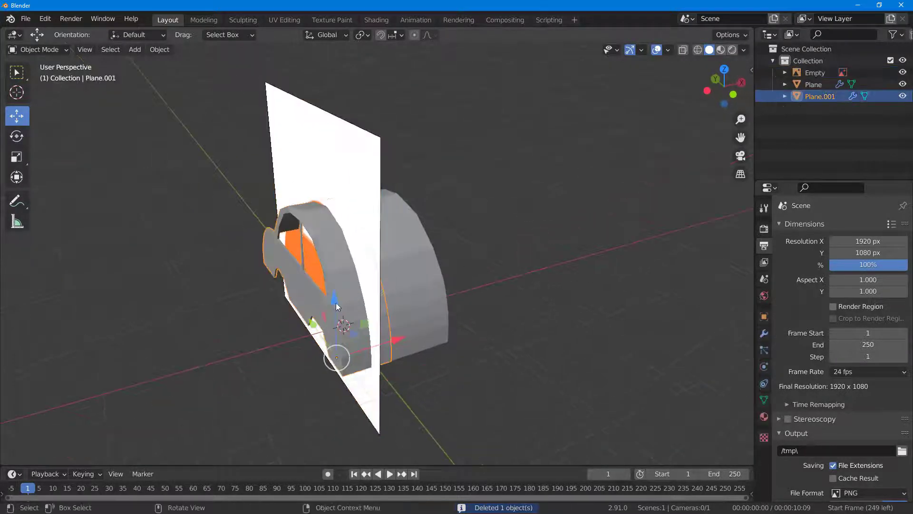
{"action": "left_click", "coordinate": [421, 285], "text": "shift"}
{"action": "key", "text": "g"}
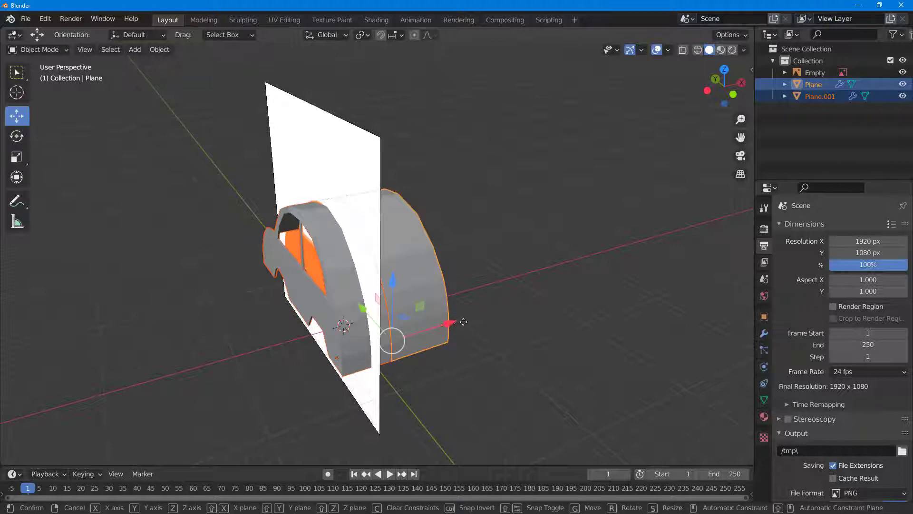
{"action": "key", "text": "x"}
{"action": "left_click", "coordinate": [598, 315]}
{"action": "middle_click_drag", "start_coordinate": [598, 315], "coordinate": [313, 331]}
{"action": "middle_click_drag", "start_coordinate": [469, 320], "coordinate": [448, 280]}
- Apply Shade Smooth to both body halves in Object Mode and deselect them
{"action": "key", "text": "Tab"}
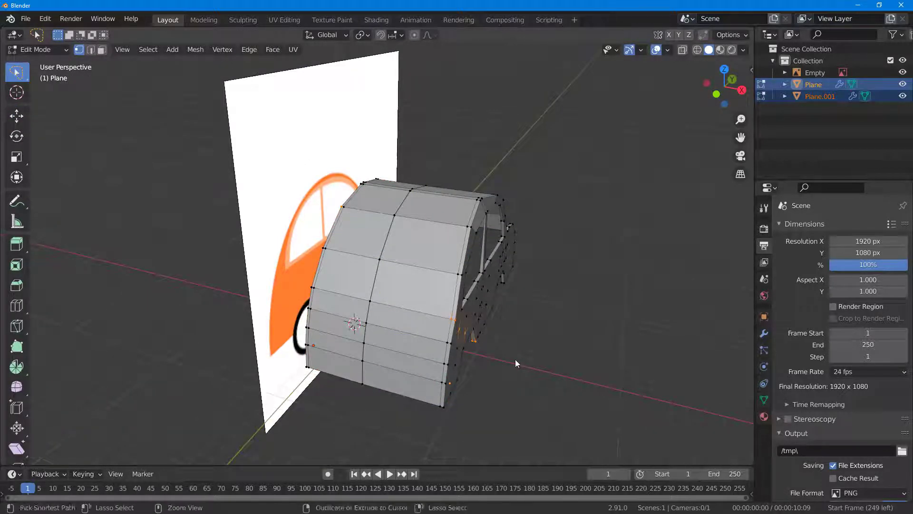
{"action": "key", "text": "Tab"}
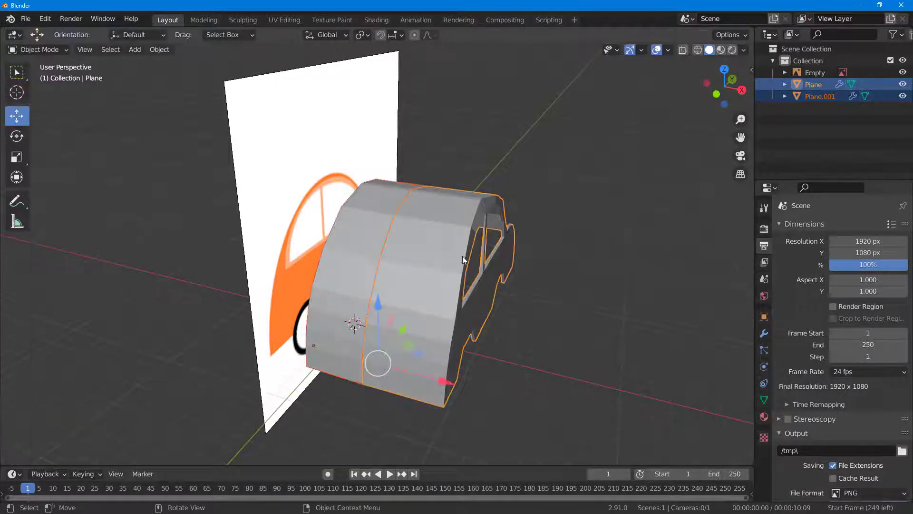
{"action": "right_click", "coordinate": [452, 243]}
{"action": "left_click", "coordinate": [446, 243]}
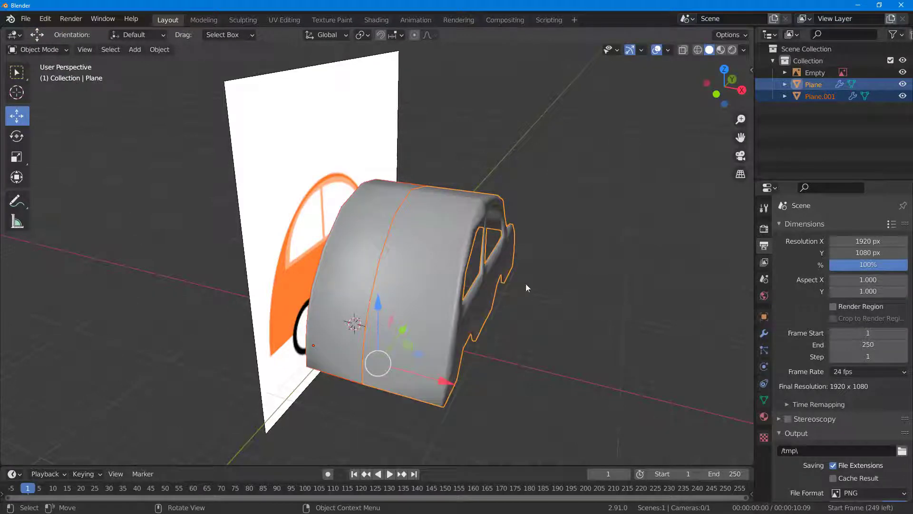
{"action": "left_click", "coordinate": [544, 278]}
{"action": "middle_click_drag", "start_coordinate": [584, 300], "coordinate": [381, 229]}
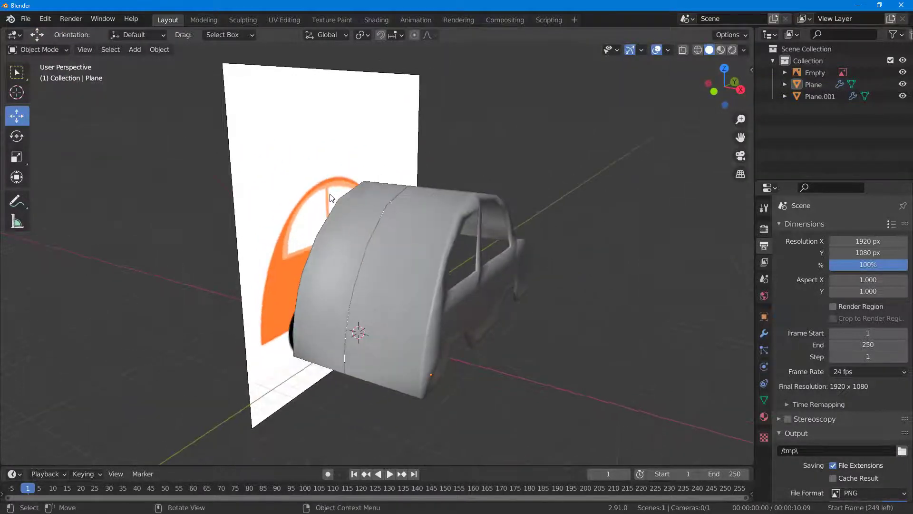
{"action": "left_click", "coordinate": [371, 222]}
{"action": "left_click", "coordinate": [373, 224]}
{"action": "left_click", "coordinate": [475, 205], "text": "shift"}
{"action": "right_click", "coordinate": [466, 206]}
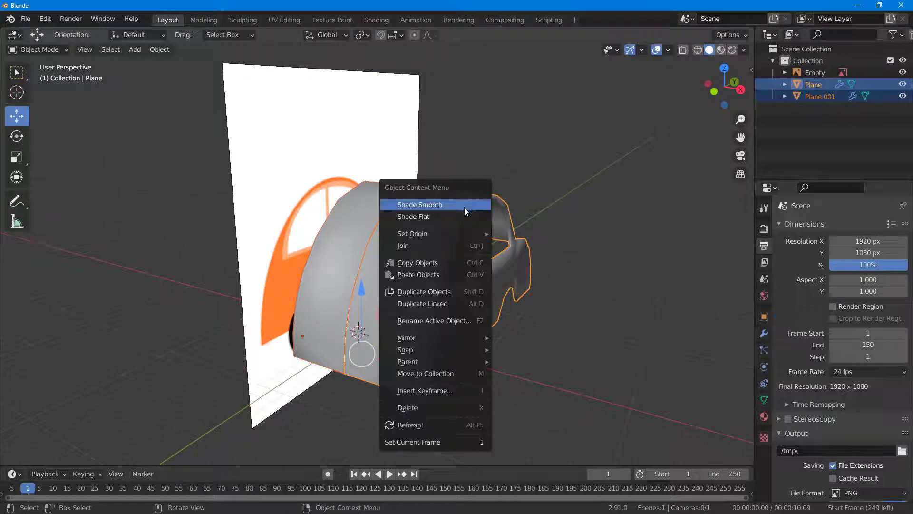
- Subdivide the entire mesh of the original body half in Edit Mode
{"action": "left_click", "coordinate": [470, 215]}
{"action": "key", "text": "Tab"}
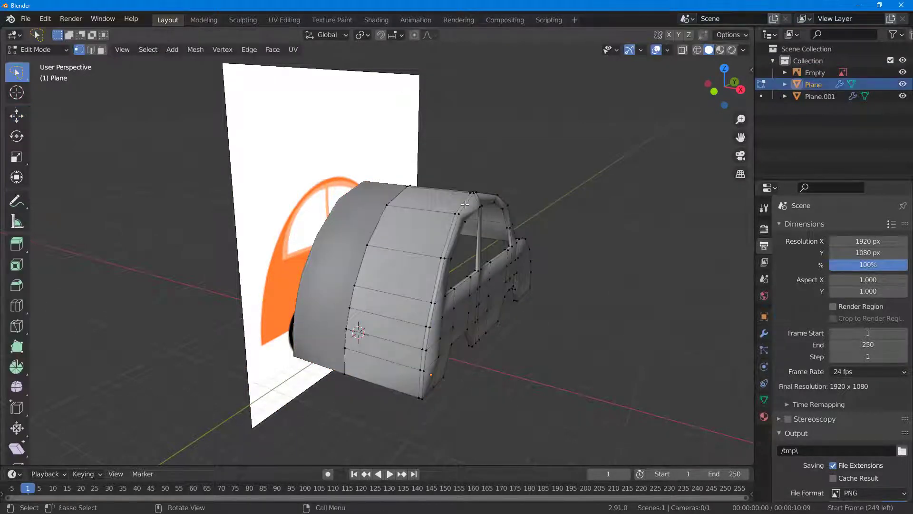
{"action": "key", "text": "a"}
{"action": "right_click", "coordinate": [430, 210]}
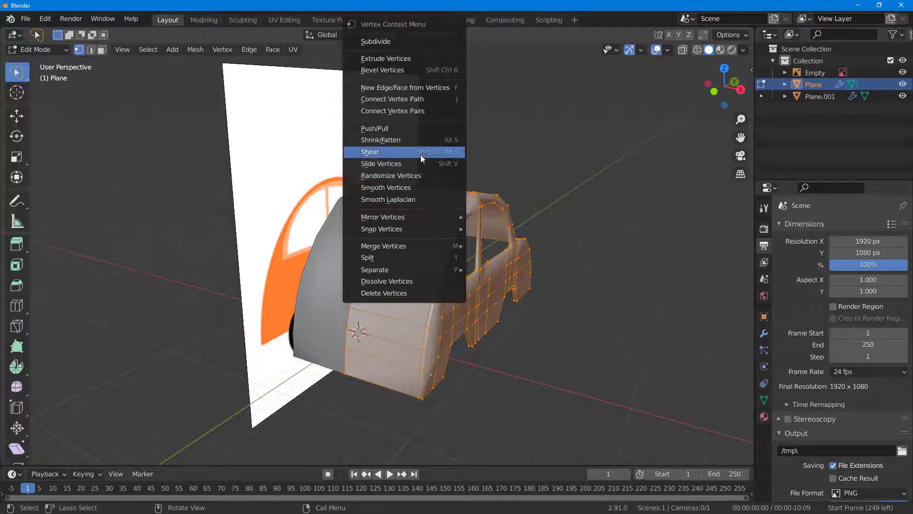
{"action": "left_click", "coordinate": [406, 40]}
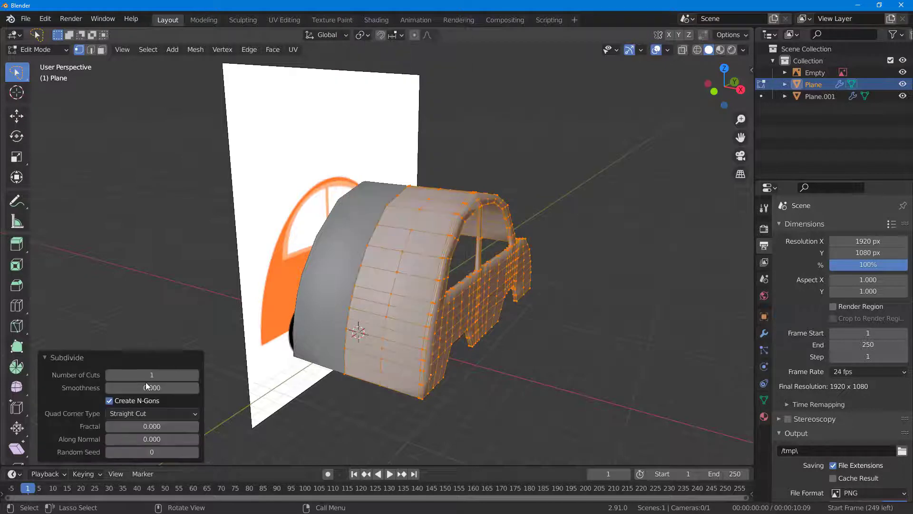
- Set the subdivision to 3 cuts with smoothness 0.390 and return to Object Mode
{"action": "left_click_drag", "start_coordinate": [152, 388], "coordinate": [161, 387]}
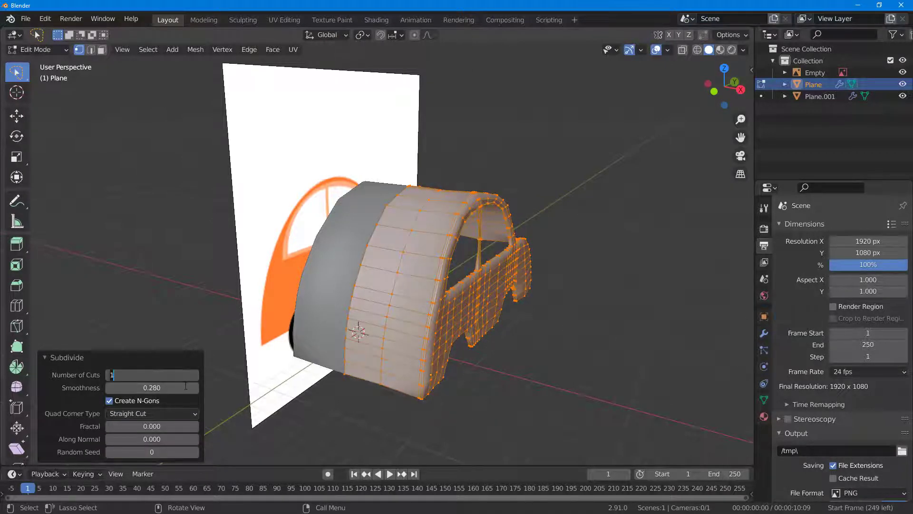
{"action": "type", "text": "3"}
{"action": "key", "text": "Return"}
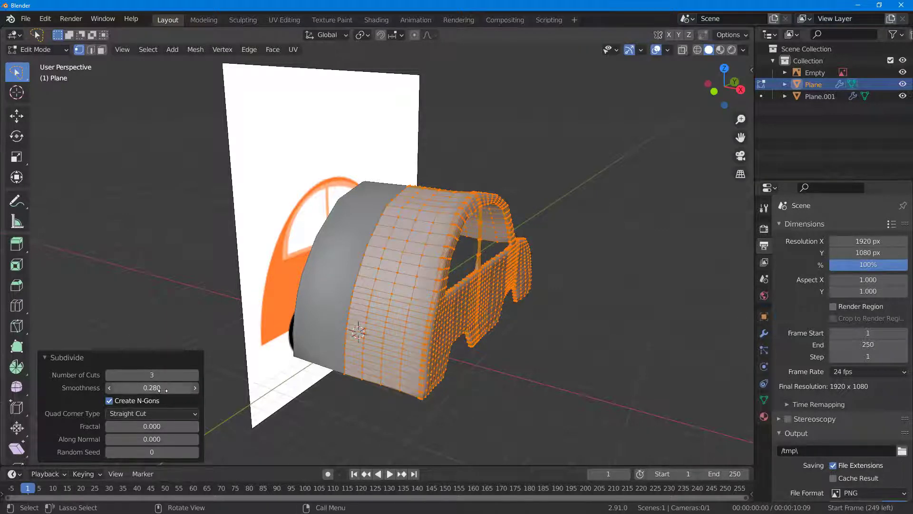
{"action": "left_click_drag", "start_coordinate": [152, 388], "coordinate": [171, 387]}
{"action": "middle_click_drag", "start_coordinate": [467, 328], "coordinate": [406, 318]}
{"action": "left_click_drag", "start_coordinate": [152, 388], "coordinate": [154, 388]}
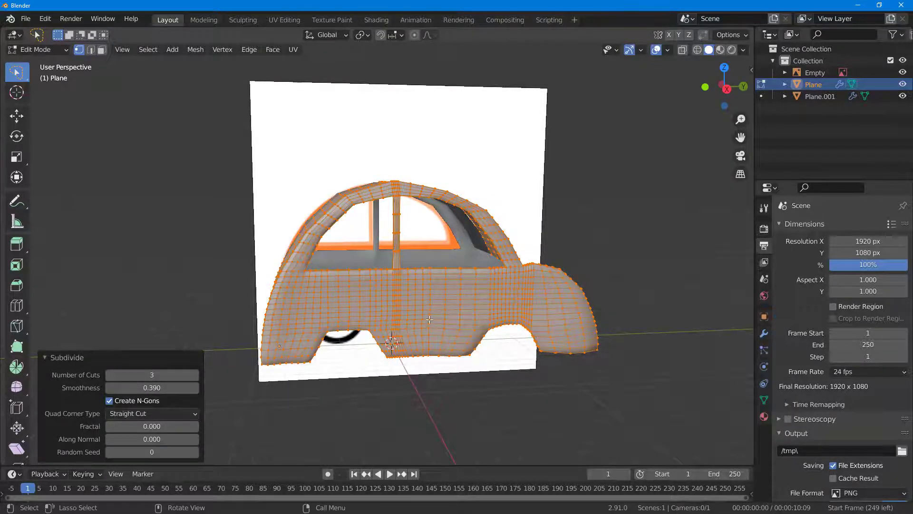
{"action": "key", "text": "Tab"}
{"action": "middle_click_drag", "start_coordinate": [419, 347], "coordinate": [473, 342]}
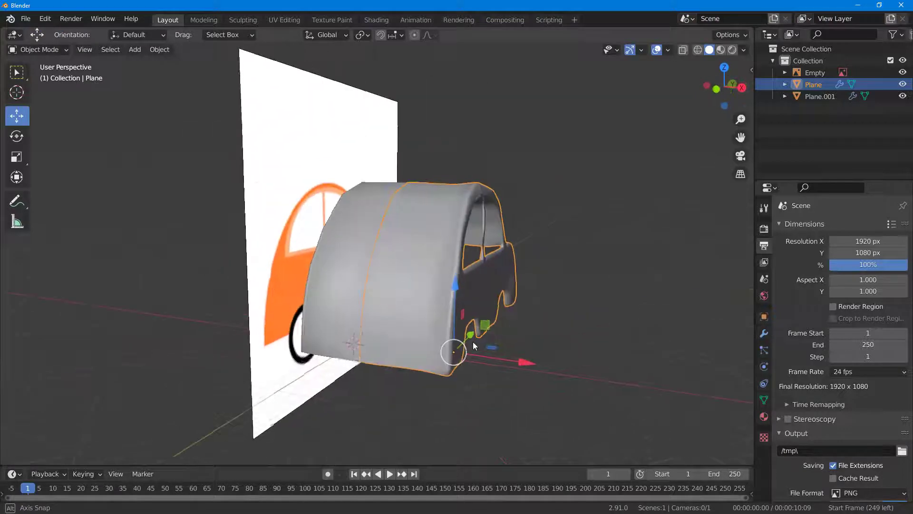
- Select the mirrored body half and examine the shape of both halves from several angles
{"action": "left_click", "coordinate": [341, 273]}
{"action": "middle_click_drag", "start_coordinate": [448, 309], "coordinate": [218, 376]}
{"action": "middle_click_drag", "start_coordinate": [321, 361], "coordinate": [498, 370]}
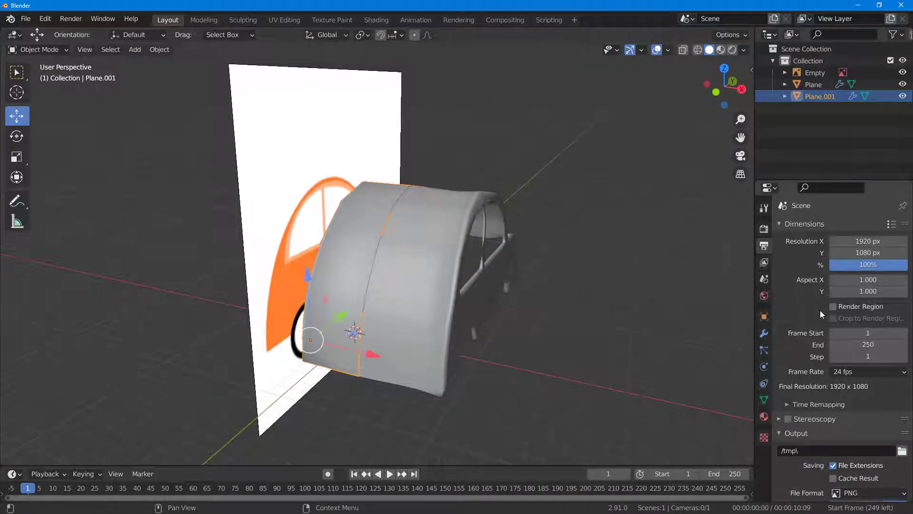
{"action": "middle_click_drag", "start_coordinate": [602, 295], "coordinate": [676, 307]}
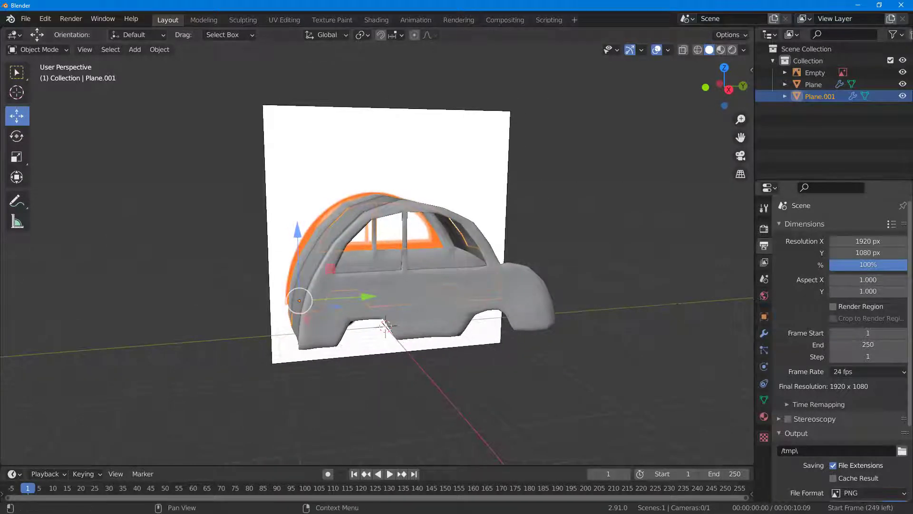